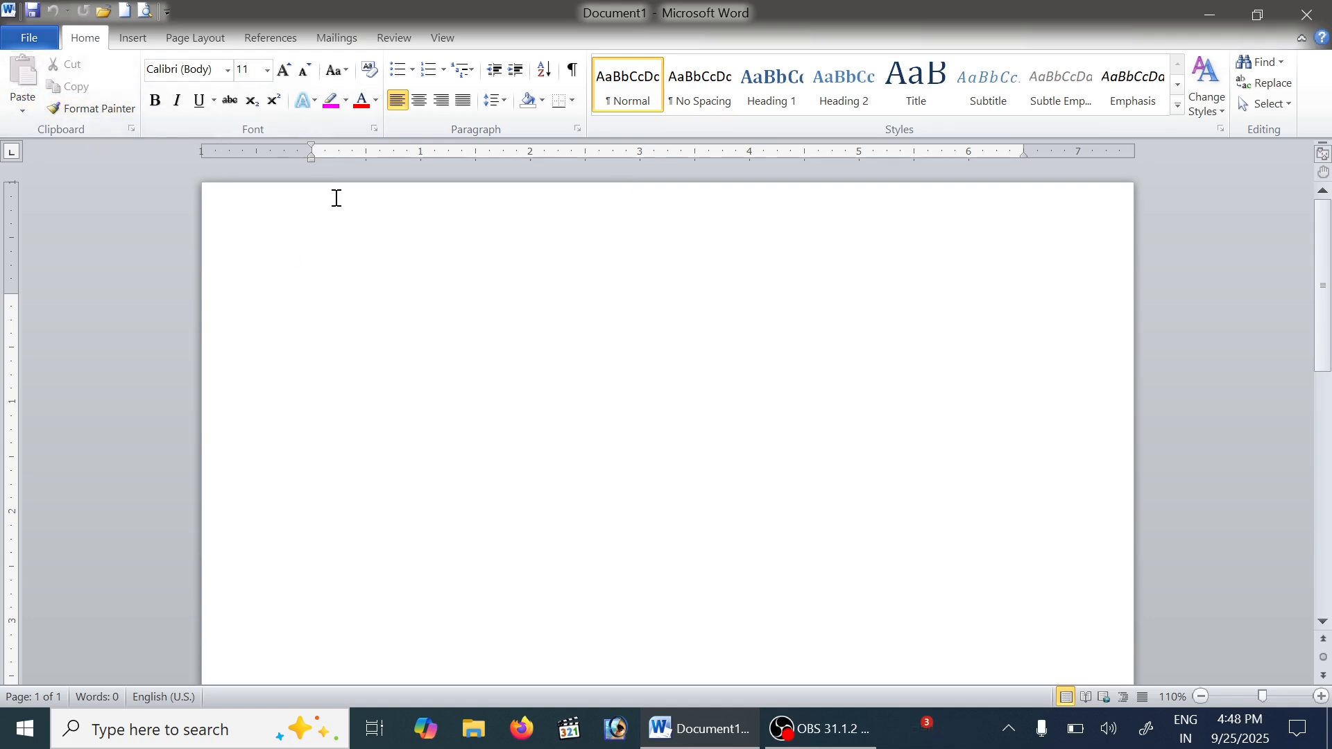
Generate sample paragraphs in the blank document with =rand()
{"action": "type", "text": "=ra"}
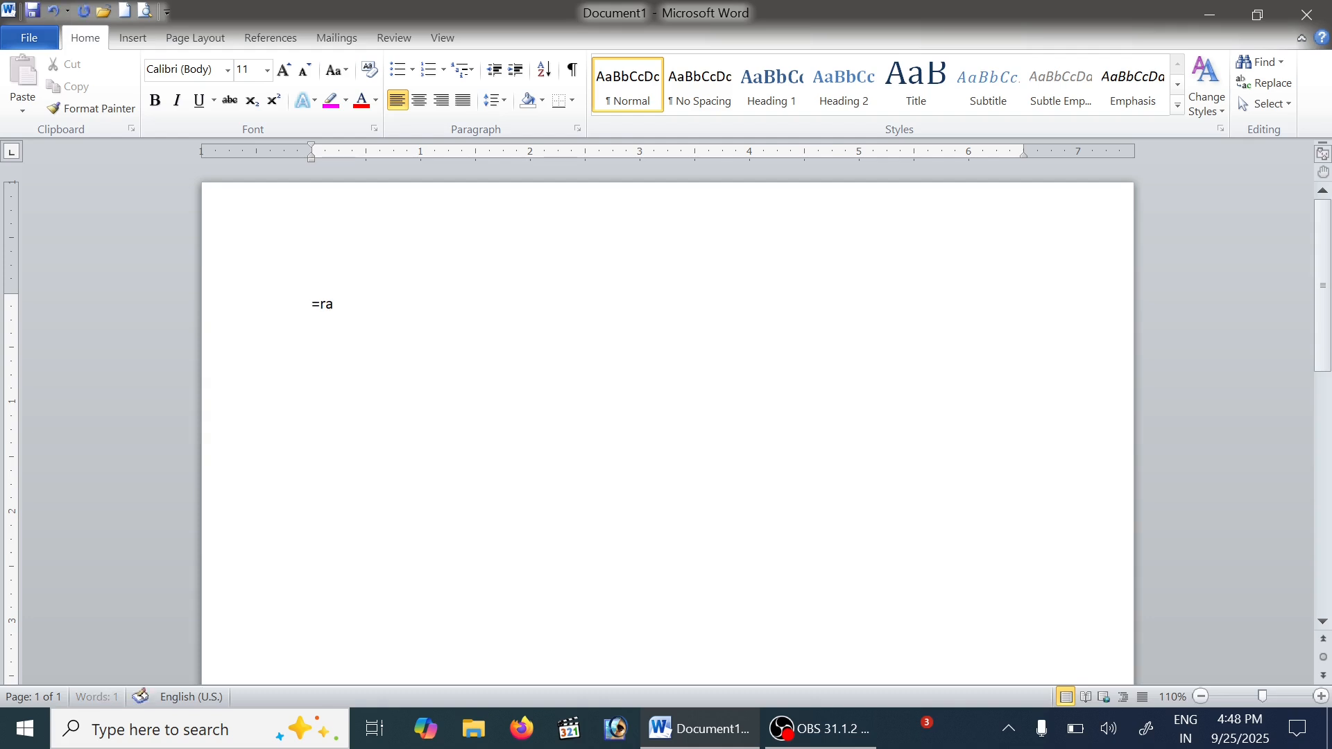
{"action": "type", "text": "nd()"}
{"action": "key", "text": "Return"}
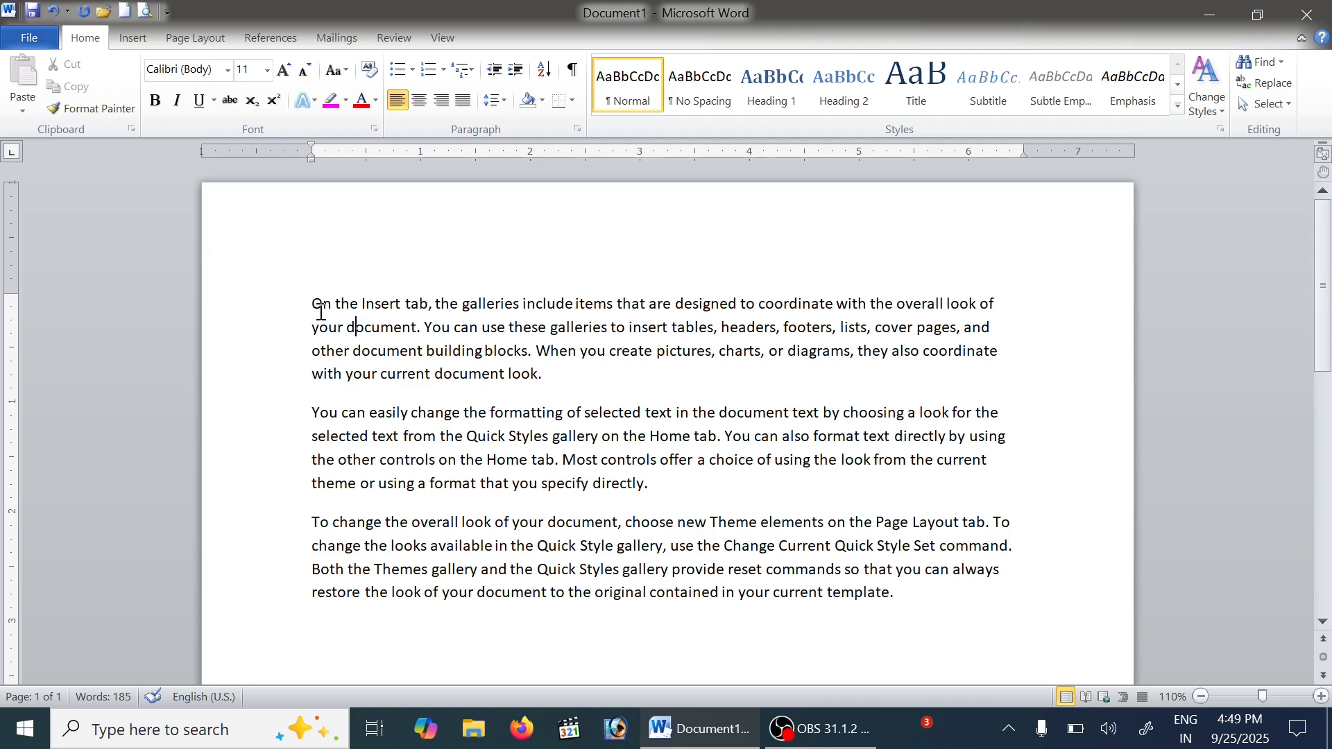
Delete the second and third sample paragraphs, keeping only the first one
{"action": "left_click_drag", "start_coordinate": [314, 301], "coordinate": [622, 409]}
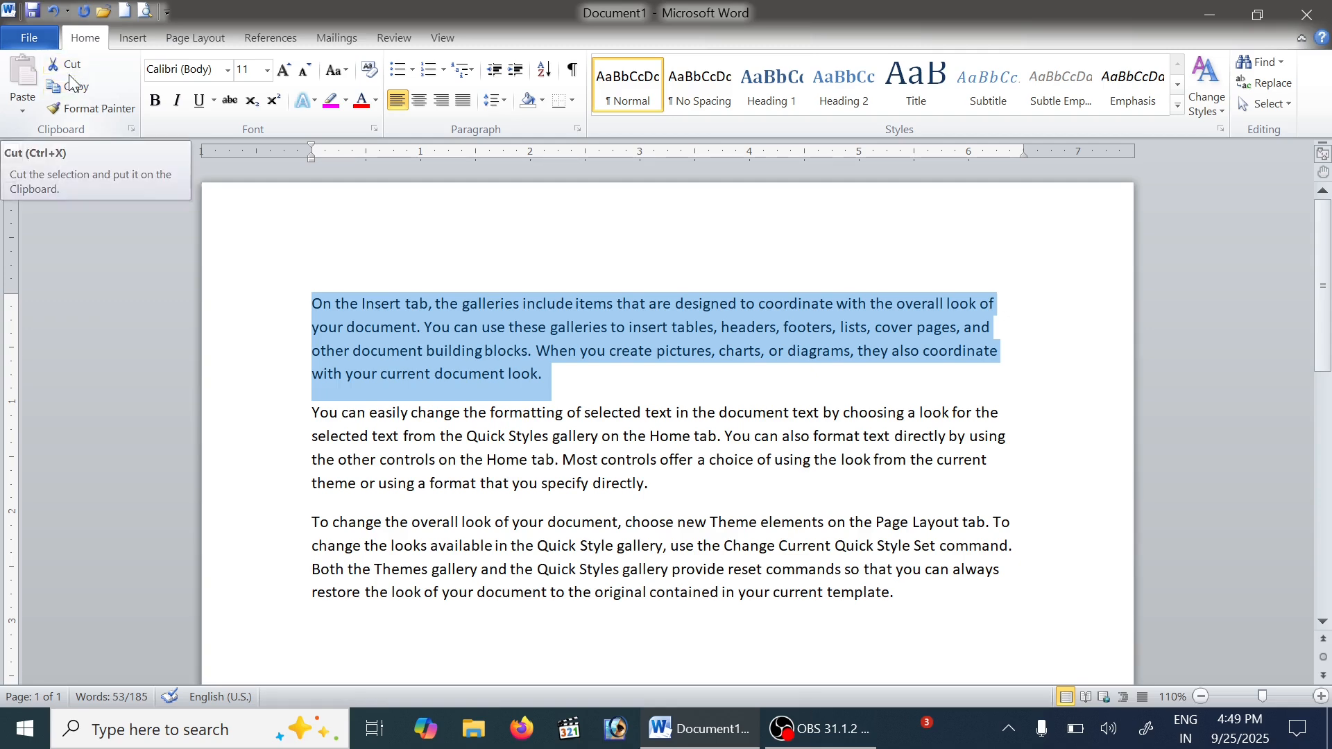
{"action": "left_click", "coordinate": [495, 522]}
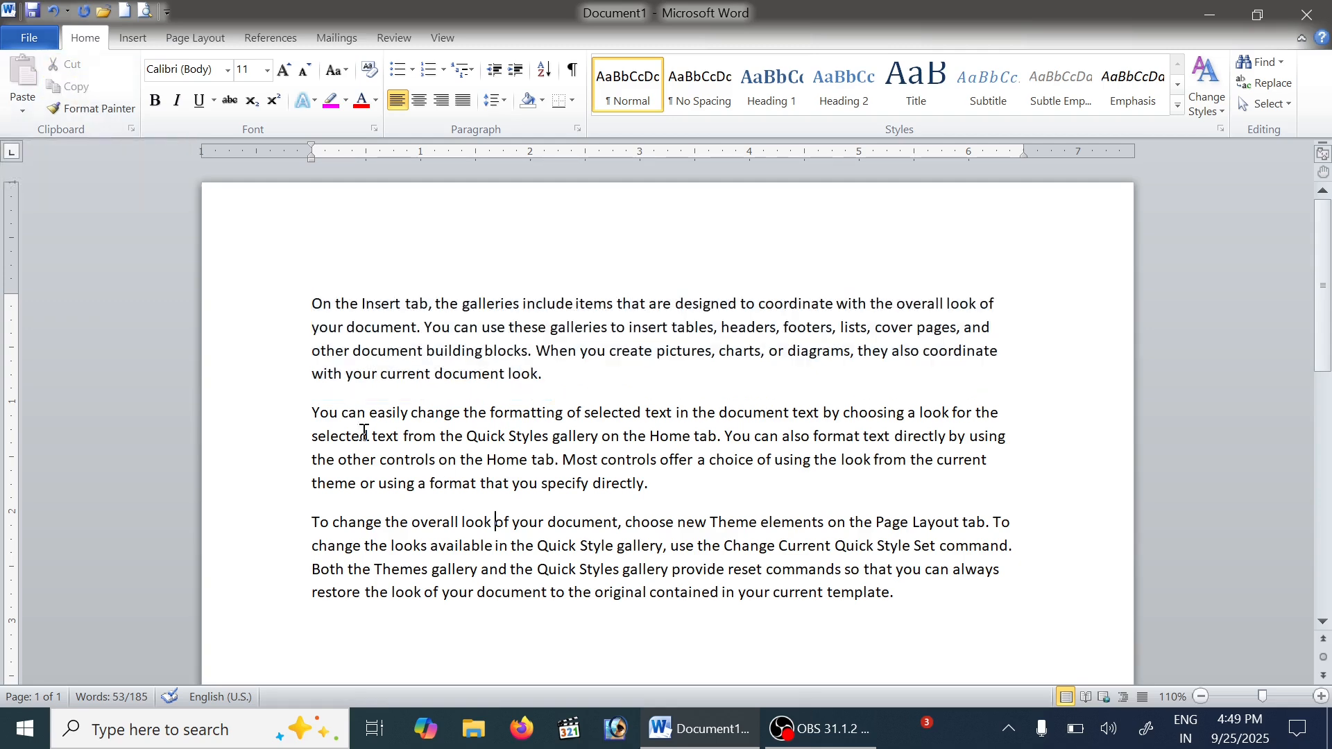
{"action": "left_click_drag", "start_coordinate": [311, 412], "coordinate": [970, 613]}
{"action": "key", "text": "Delete"}
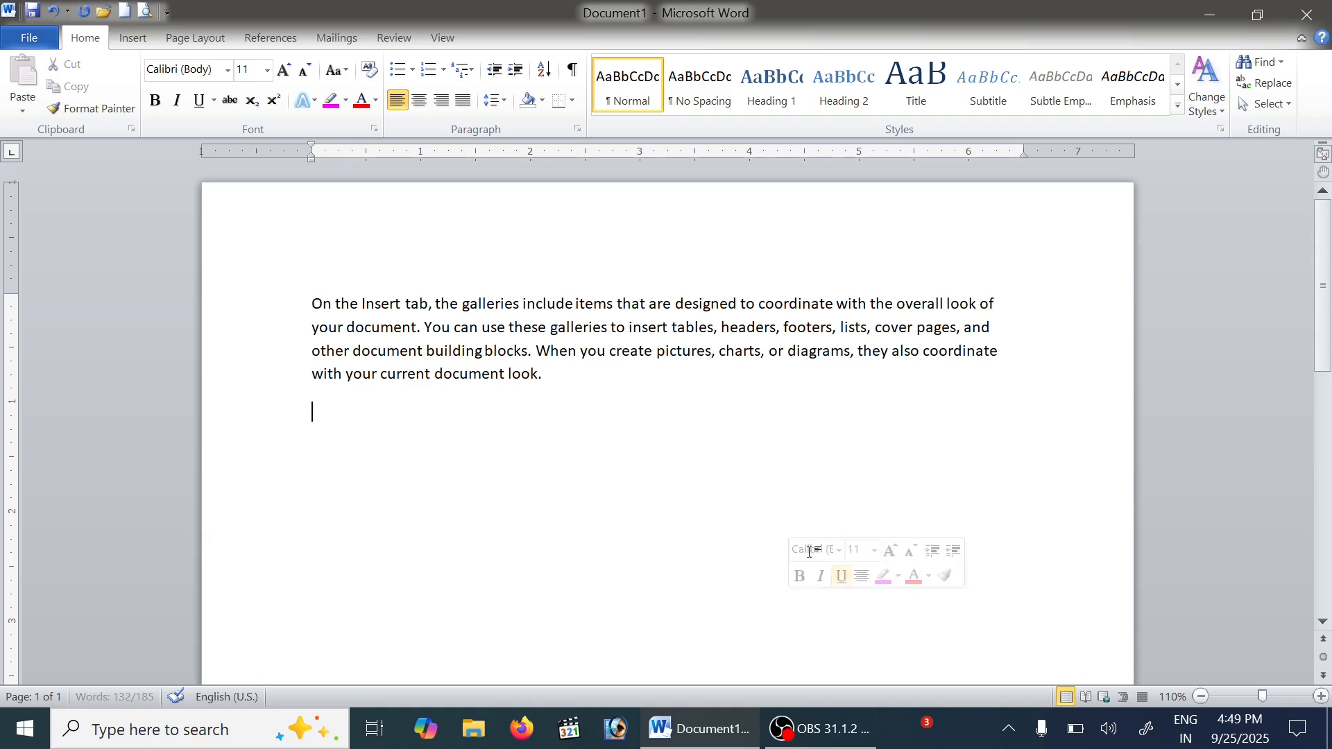
Copy the remaining paragraph and paste a duplicate on the empty line below it
{"action": "left_click_drag", "start_coordinate": [259, 291], "coordinate": [378, 396]}
{"action": "key", "text": "ctrl+c"}
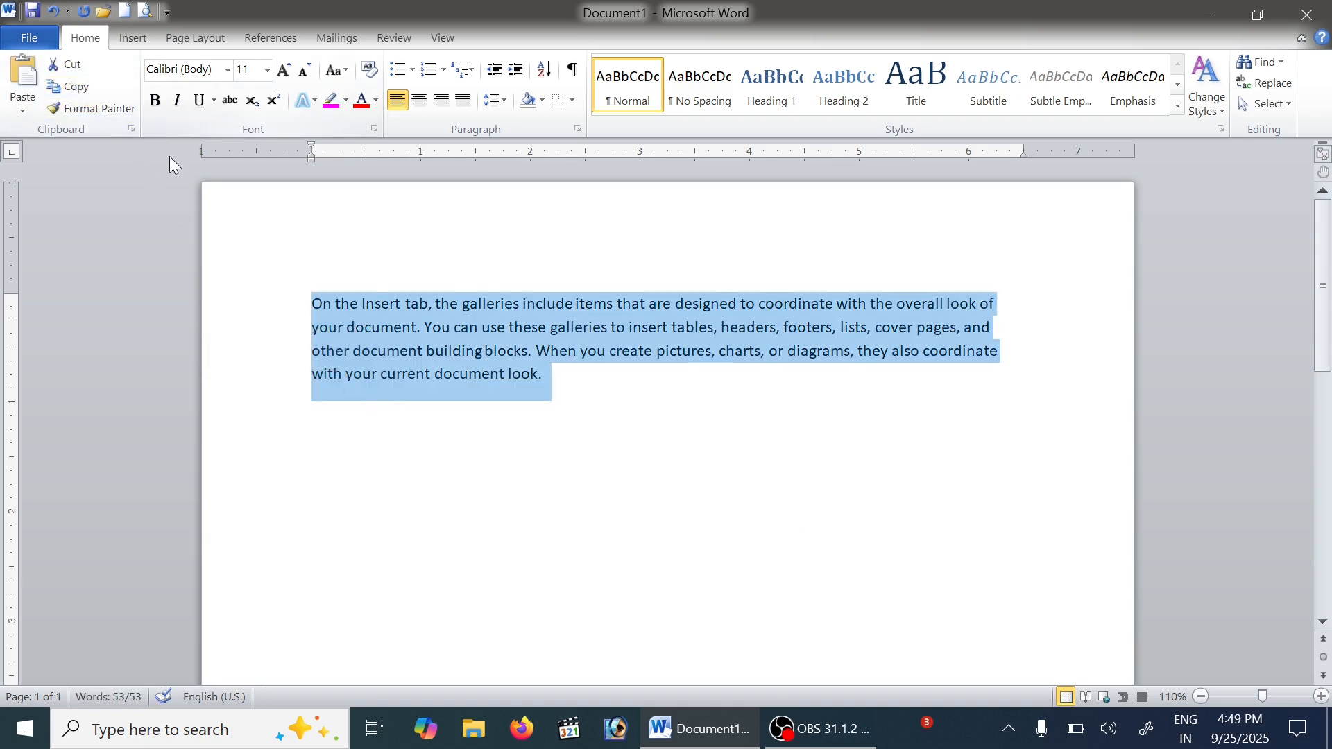
{"action": "left_click", "coordinate": [326, 428]}
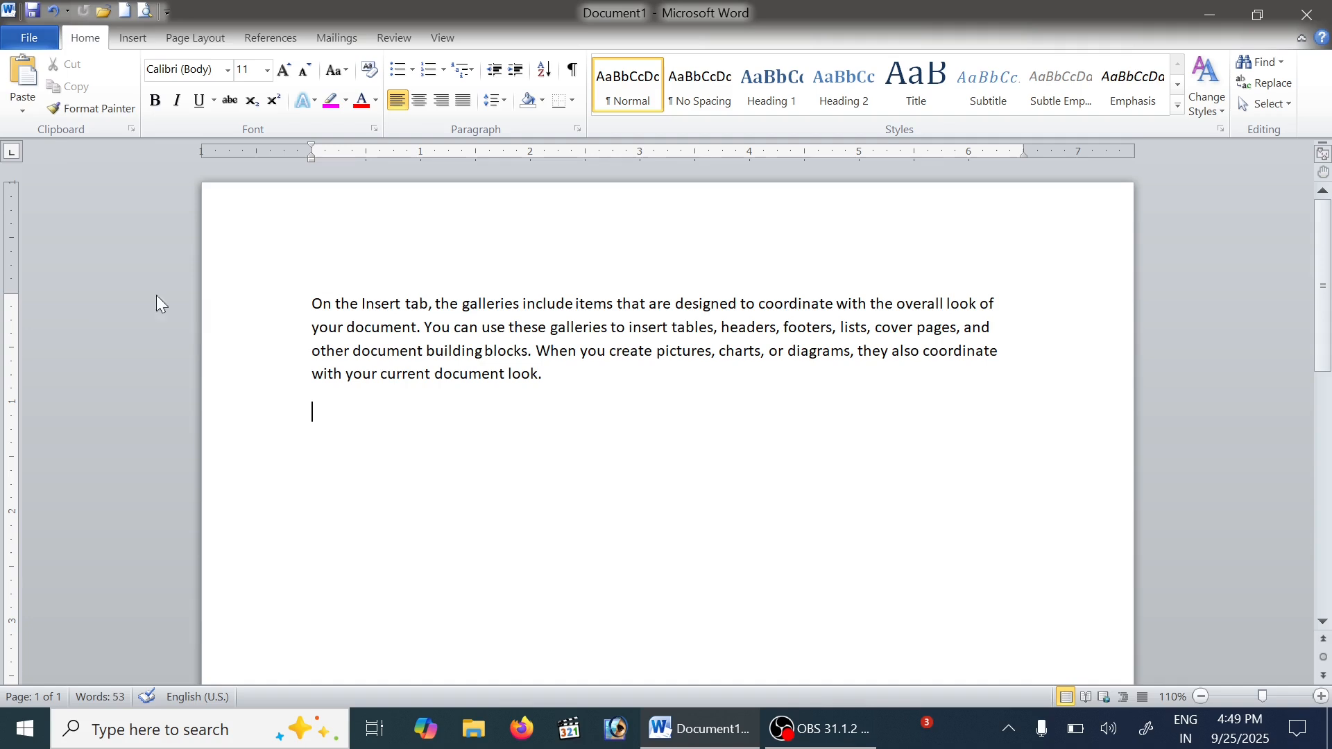
{"action": "left_click", "coordinate": [24, 80]}
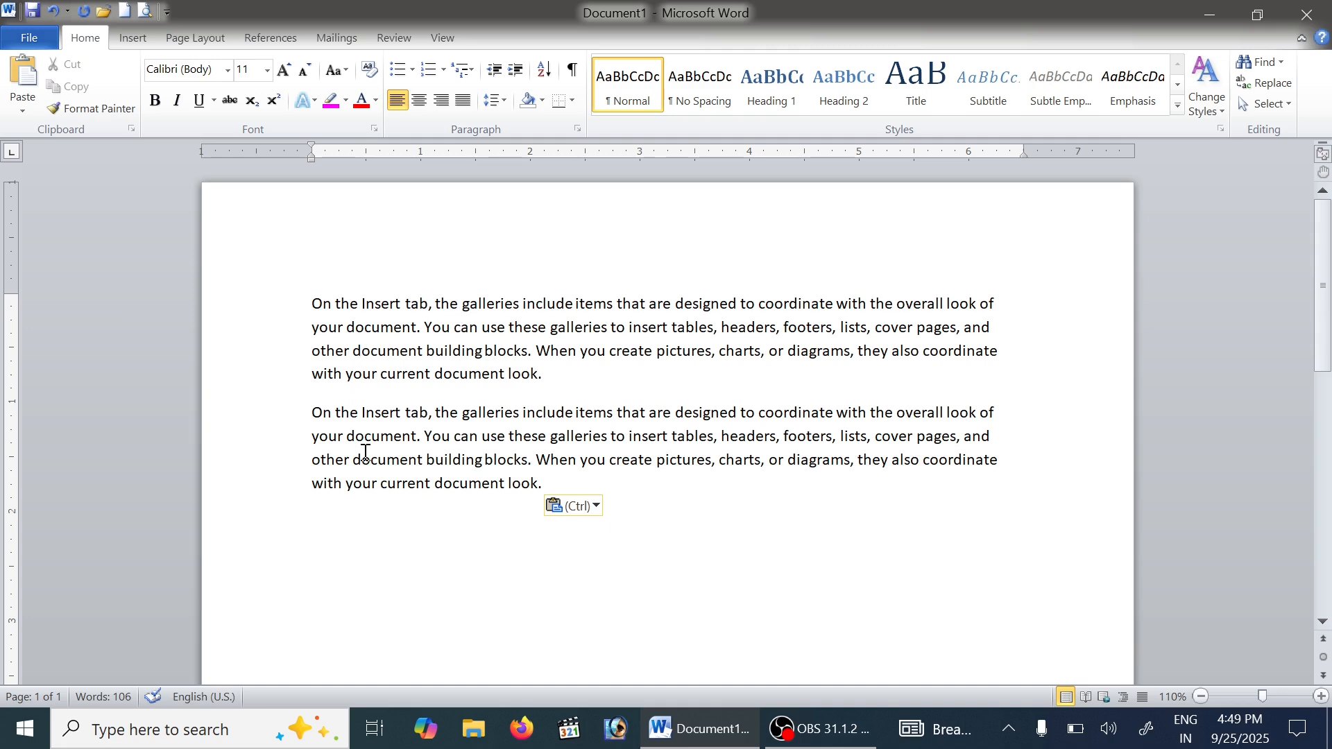
Undo the pasted duplicate and replace all the document text by pasting the copied paragraph over it
{"action": "key", "text": "ctrl+z"}
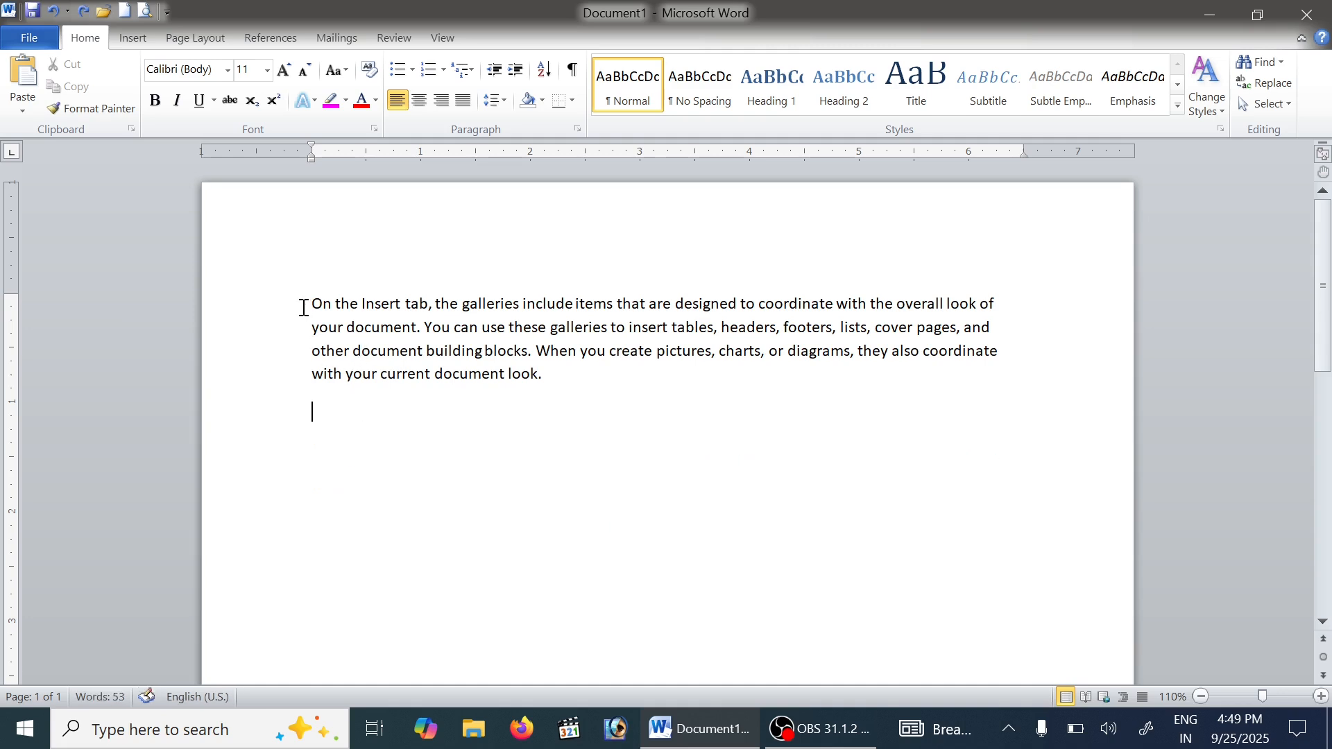
{"action": "left_click_drag", "start_coordinate": [300, 303], "coordinate": [502, 428]}
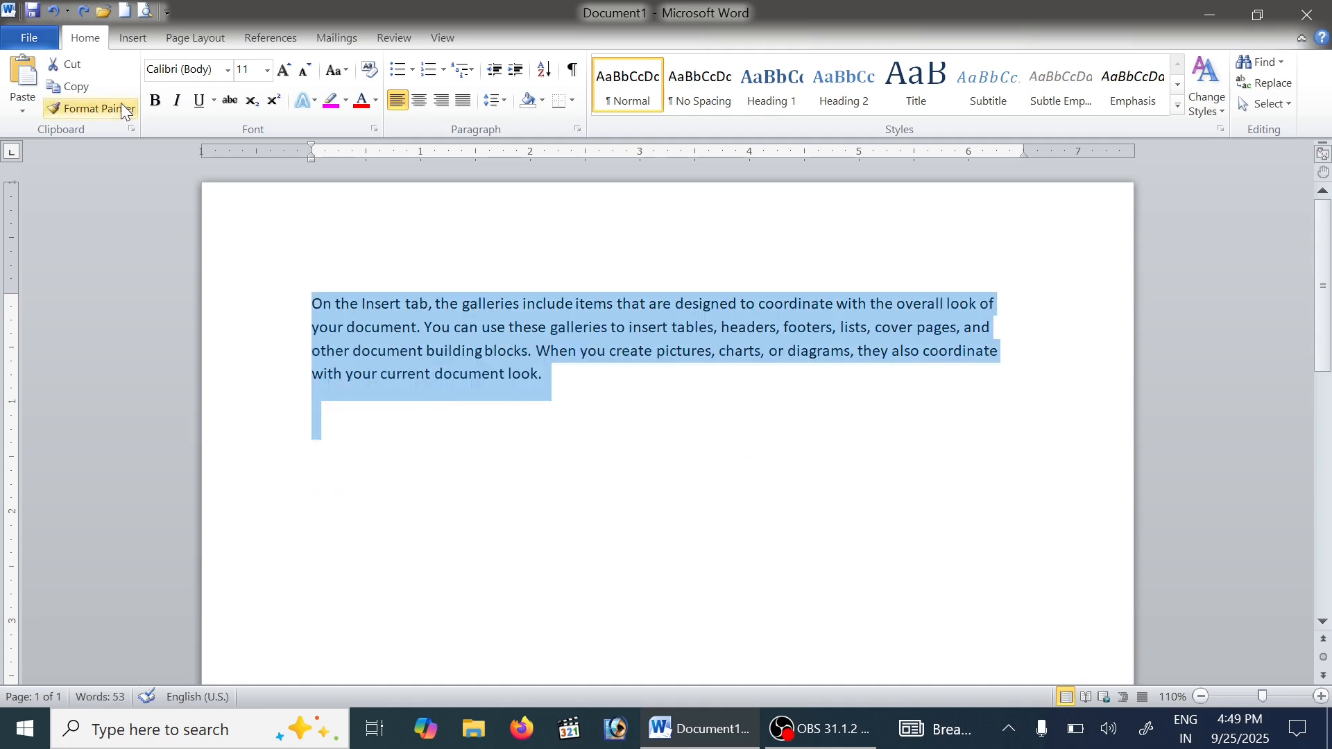
{"action": "left_click", "coordinate": [27, 75]}
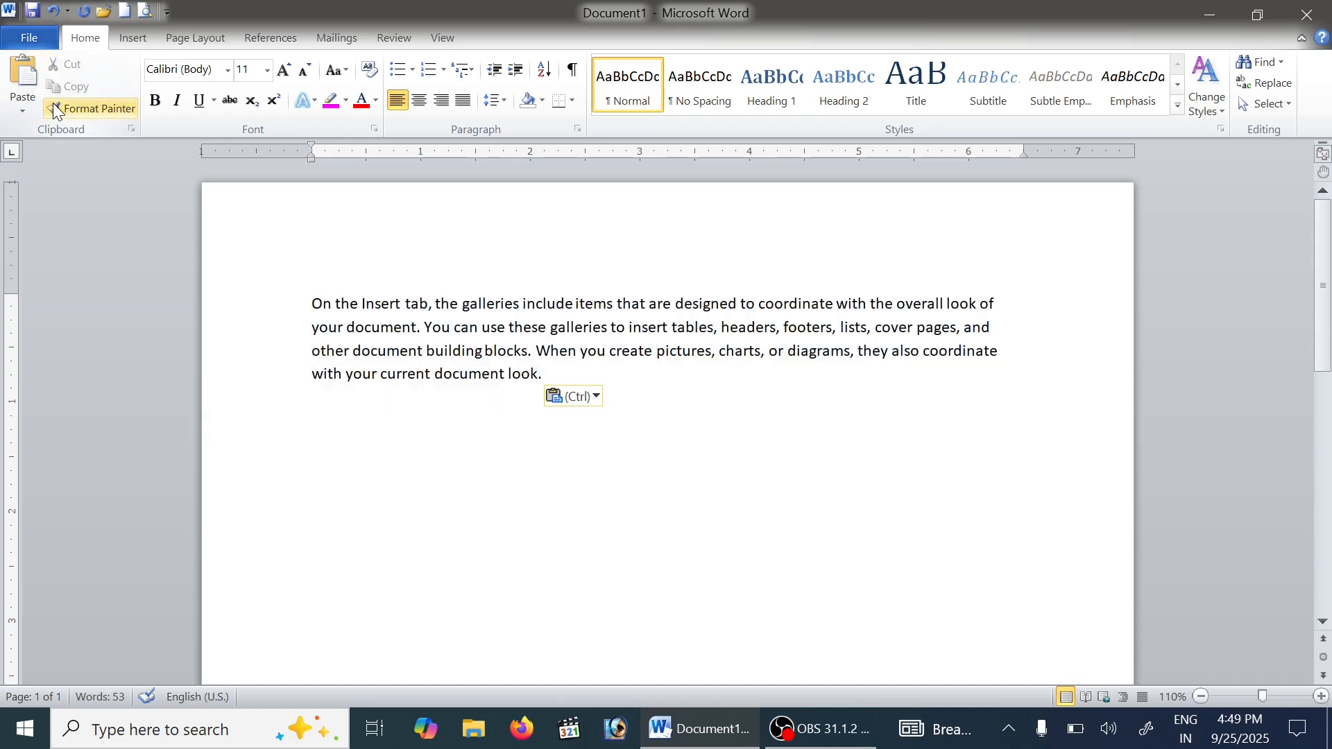
Copy the paragraph again, paste it on the line below, and undo that paste
{"action": "left_click_drag", "start_coordinate": [287, 314], "coordinate": [440, 393]}
{"action": "key", "text": "ctrl+c"}
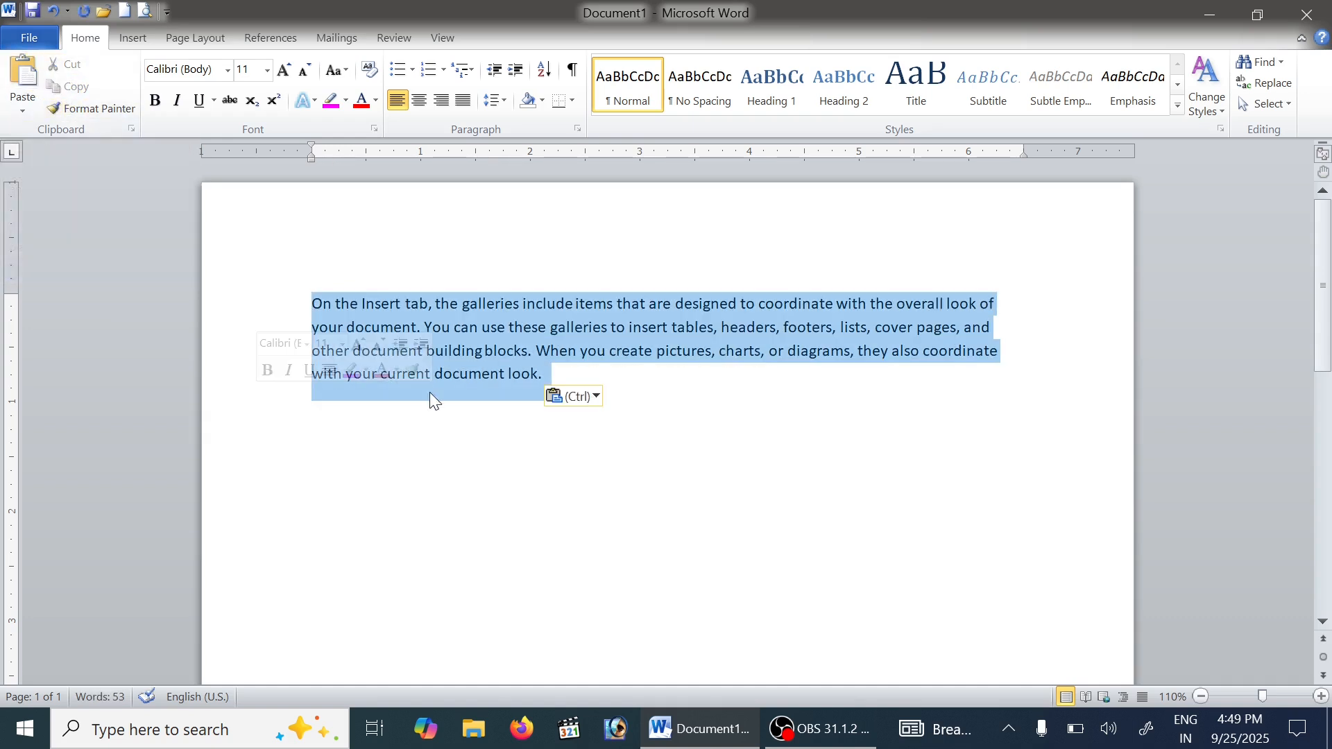
{"action": "left_click", "coordinate": [101, 109]}
{"action": "left_click", "coordinate": [357, 420]}
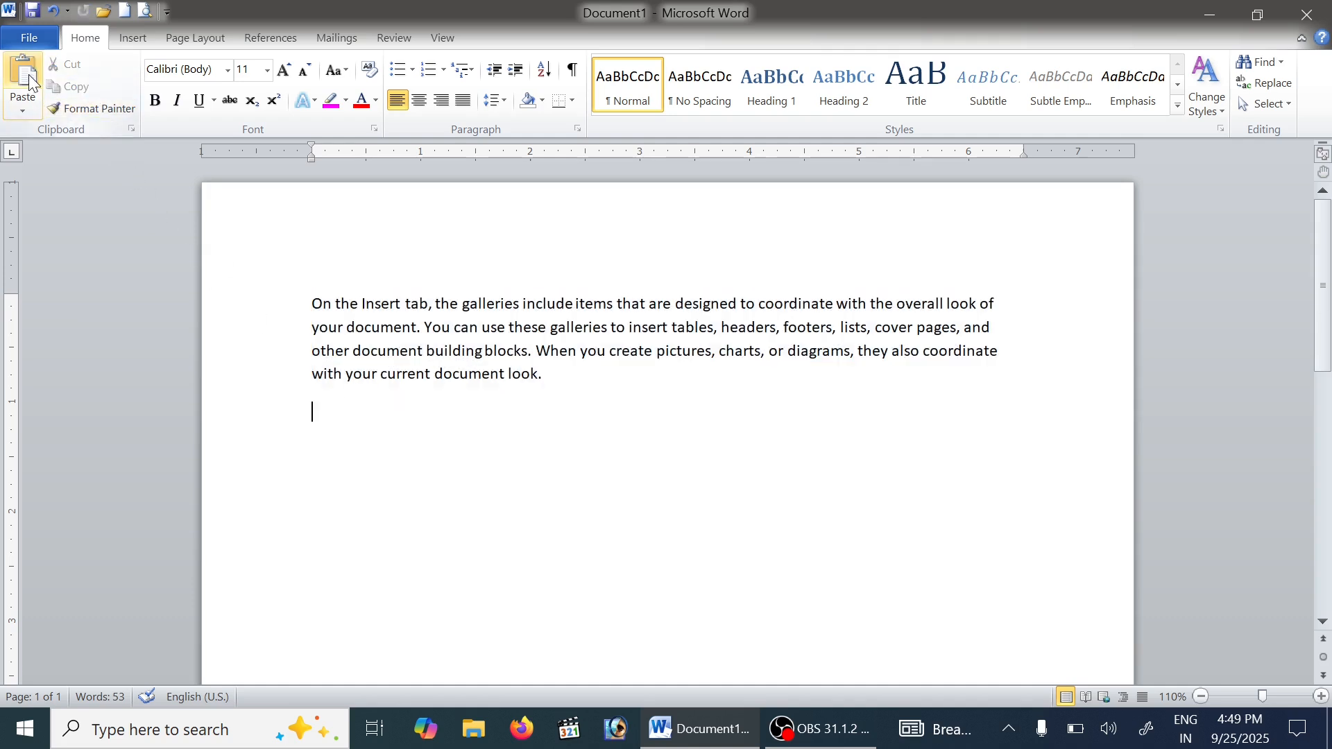
{"action": "left_click", "coordinate": [30, 80]}
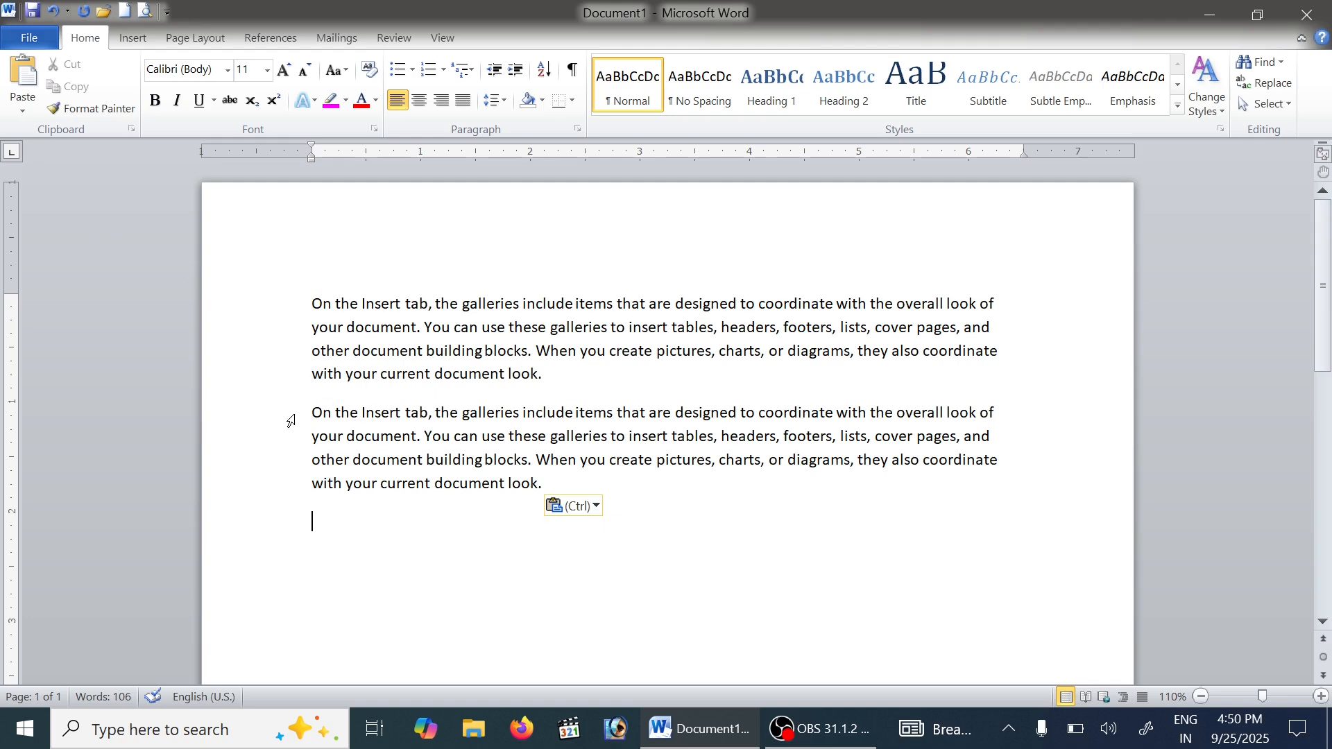
{"action": "key", "text": "ctrl+z"}
Cut the whole paragraph and add a long run of blank lines that extends the document onto a second page
{"action": "left_click_drag", "start_coordinate": [274, 303], "coordinate": [295, 378]}
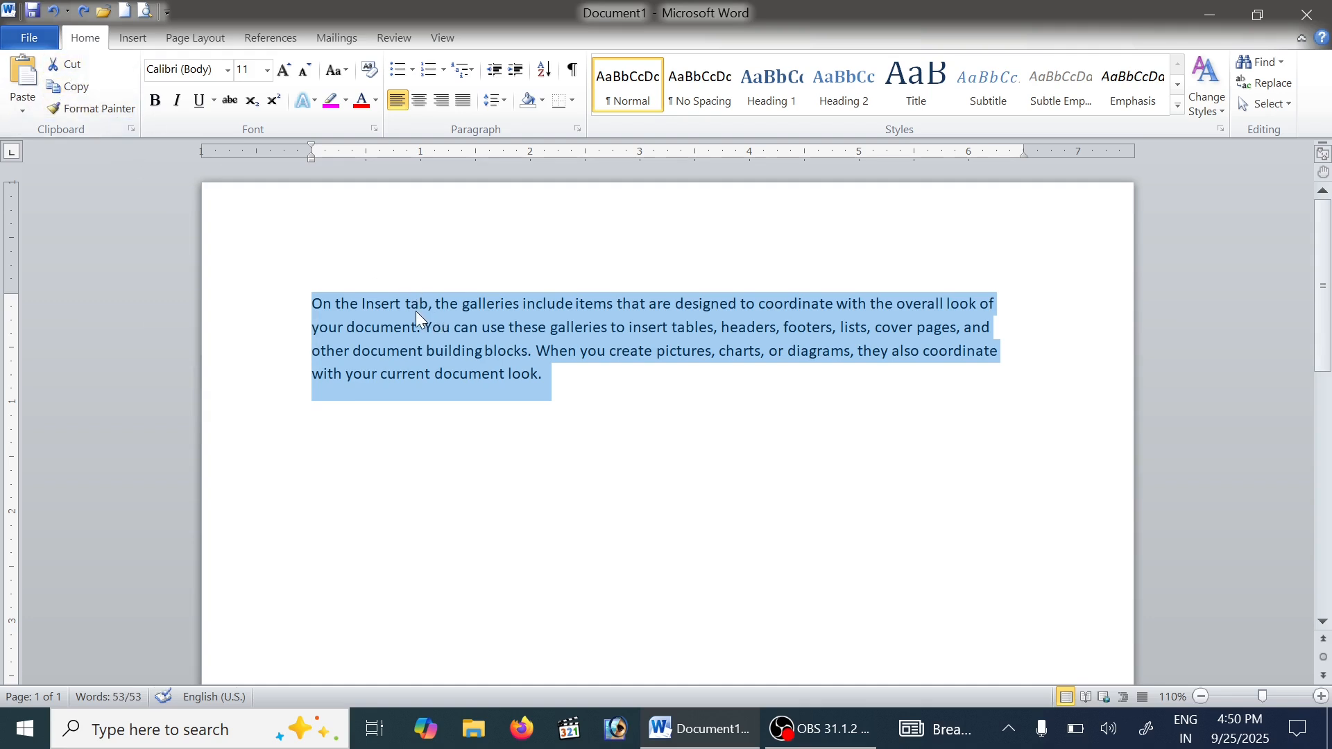
{"action": "left_click", "coordinate": [71, 64]}
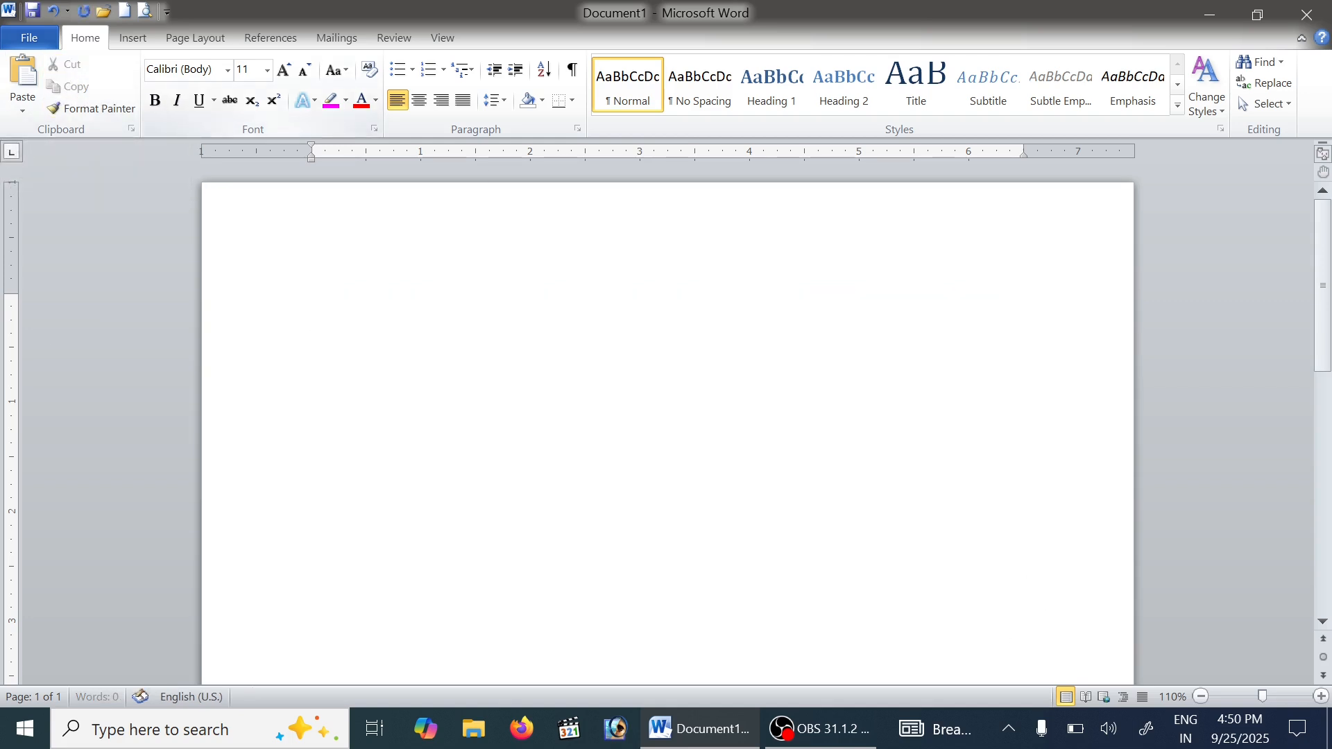
{"action": "scroll", "coordinate": [310, 639], "scroll_direction": "down", "scroll_amount": 10}
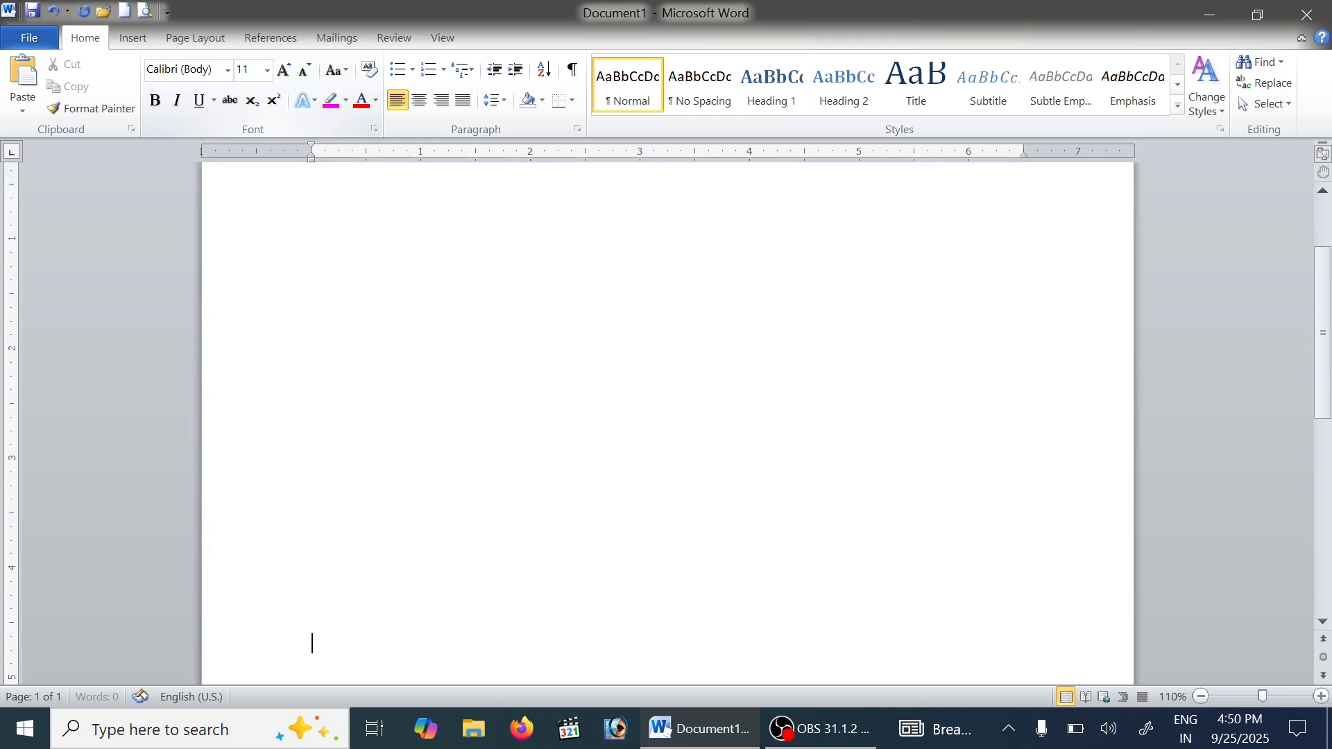
{"action": "key", "text": "Return"}
{"action": "key", "text": "Return"}
{"action": "key", "text": "Return"}
{"action": "key", "text": "Return"}
{"action": "key", "text": "Return"}
{"action": "key", "text": "Return"}
{"action": "key", "text": "Return"}
{"action": "key", "text": "Return"}
{"action": "key", "text": "Return"}
{"action": "key", "text": "Return"}
{"action": "key", "text": "Return"}
{"action": "key", "text": "Return"}
{"action": "key", "text": "Return"}
{"action": "key", "text": "Return"}
{"action": "key", "text": "Return"}
{"action": "key", "text": "Return"}
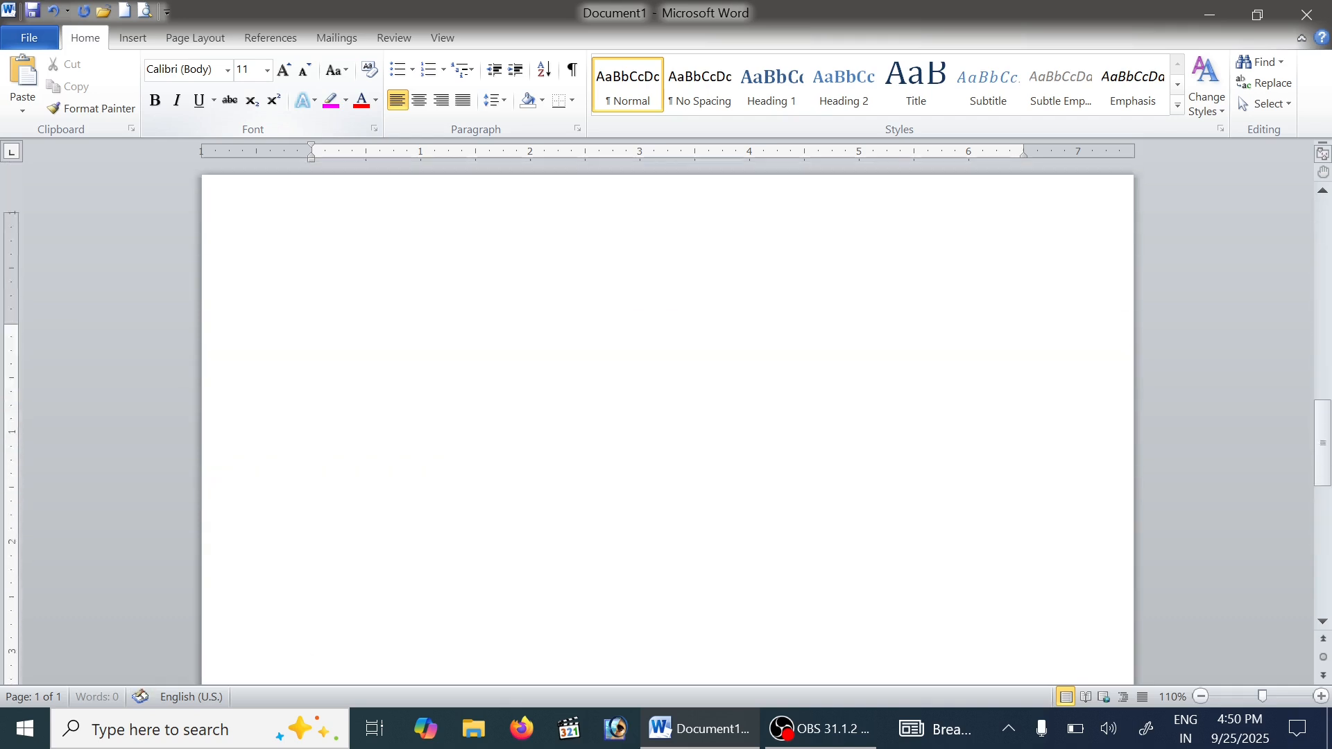
Paste the cut paragraph at the very beginning of the first page
{"action": "scroll", "coordinate": [582, 396], "scroll_direction": "up", "scroll_amount": 15}
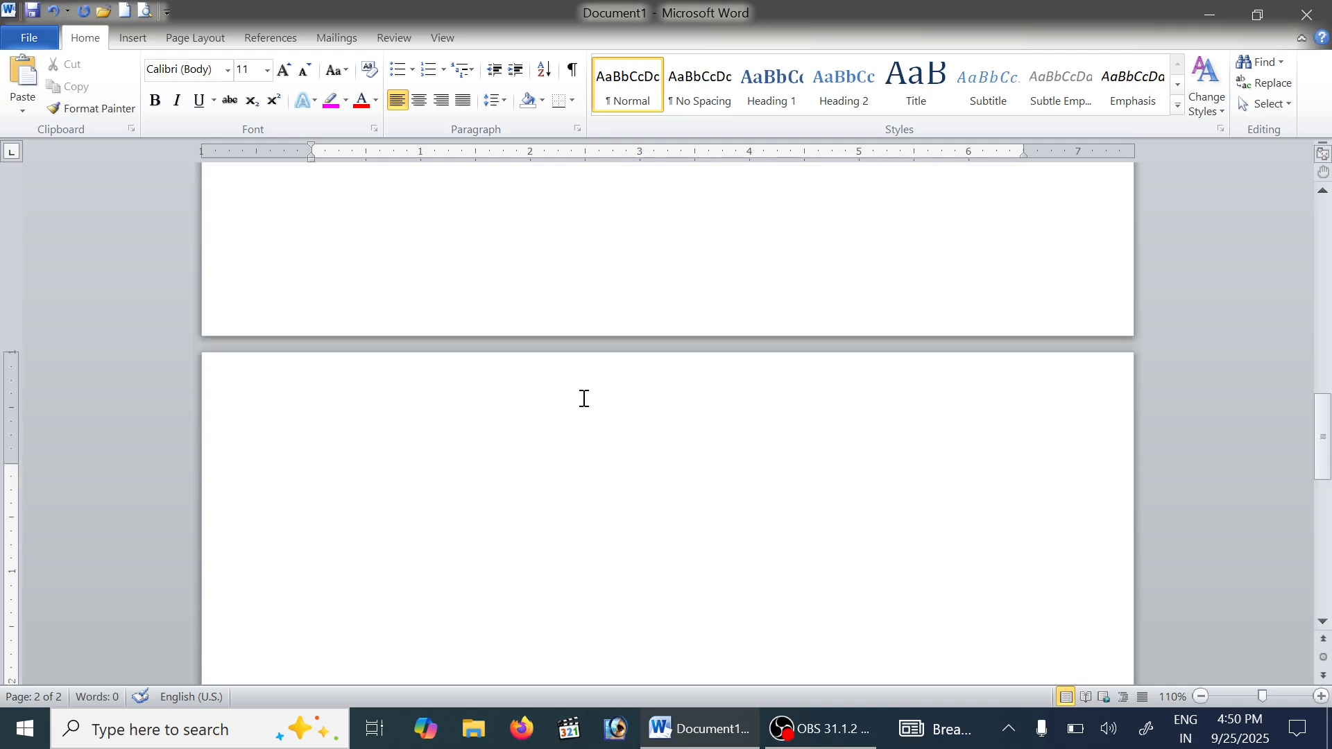
{"action": "left_click", "coordinate": [312, 302]}
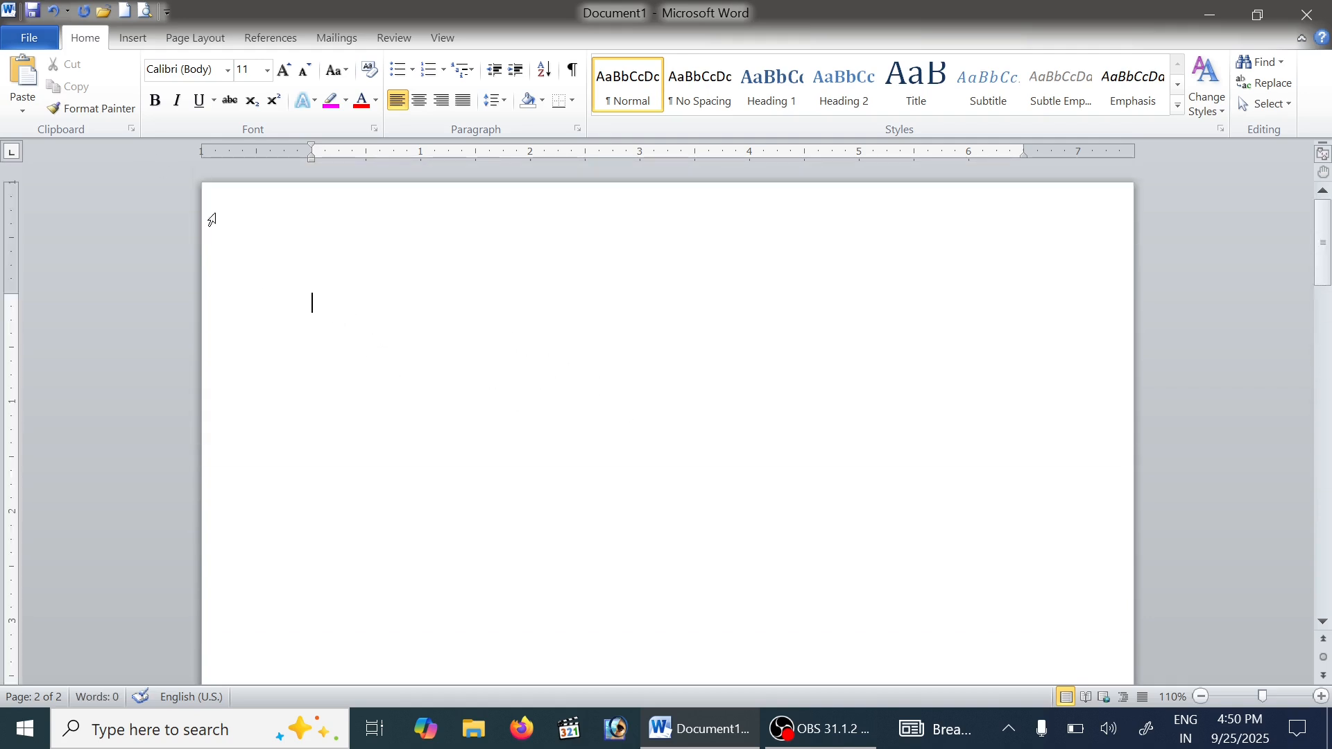
{"action": "left_click", "coordinate": [24, 80]}
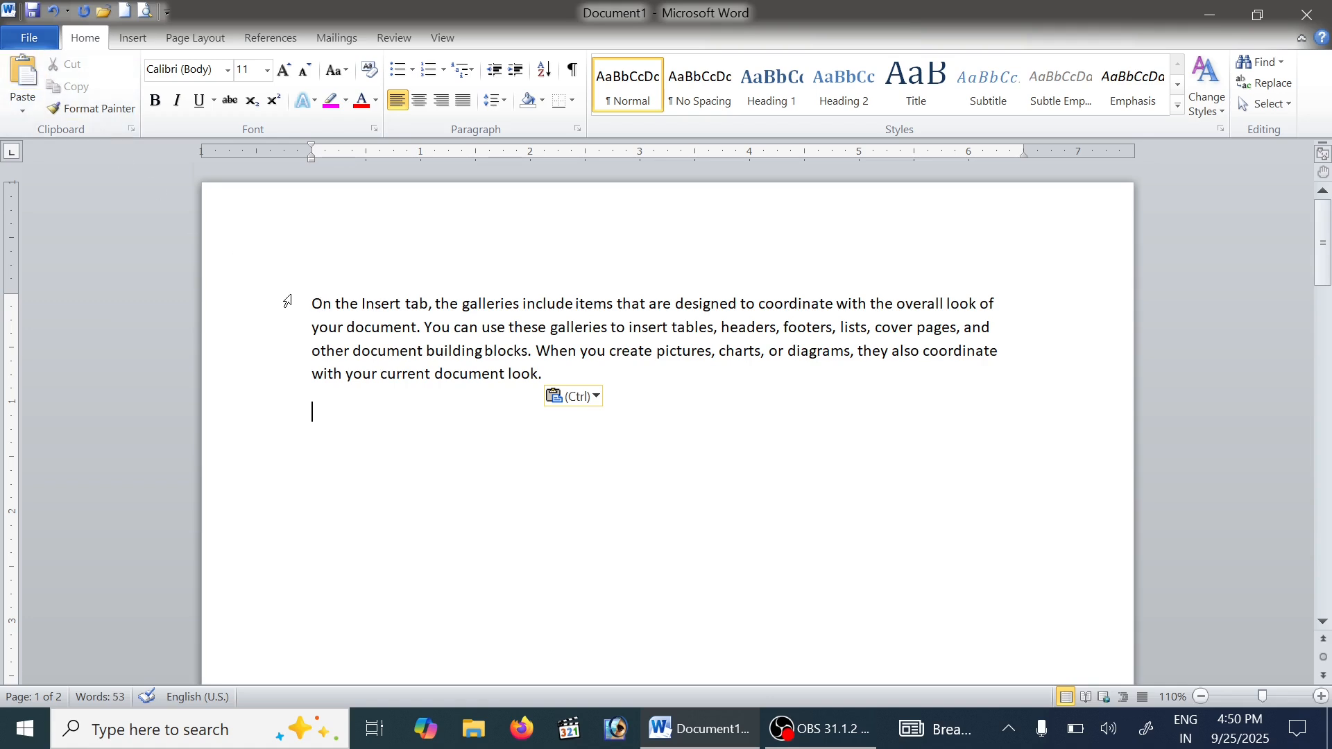
Paste a second copy of the paragraph below the first and remove the blank line between them
{"action": "left_click_drag", "start_coordinate": [287, 301], "coordinate": [330, 431]}
{"action": "left_click", "coordinate": [24, 75]}
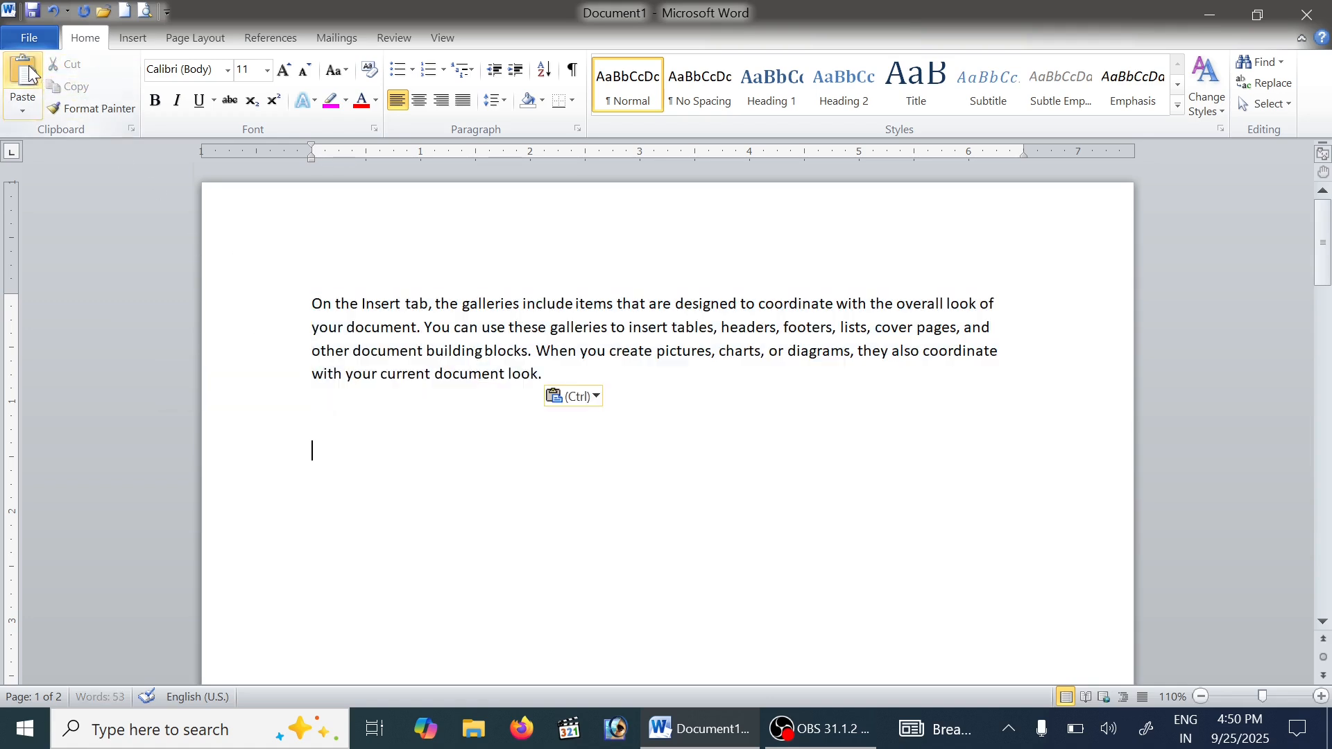
{"action": "left_click", "coordinate": [24, 75]}
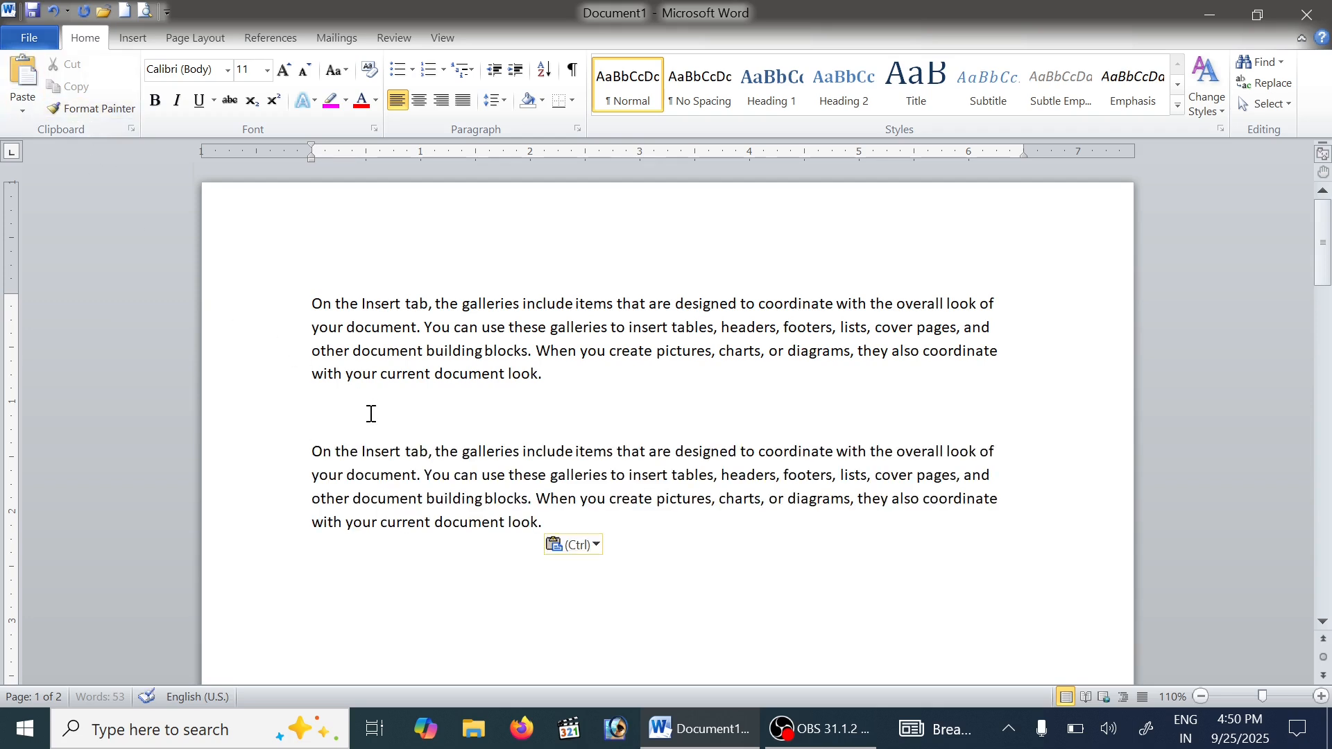
{"action": "key", "text": "Delete"}
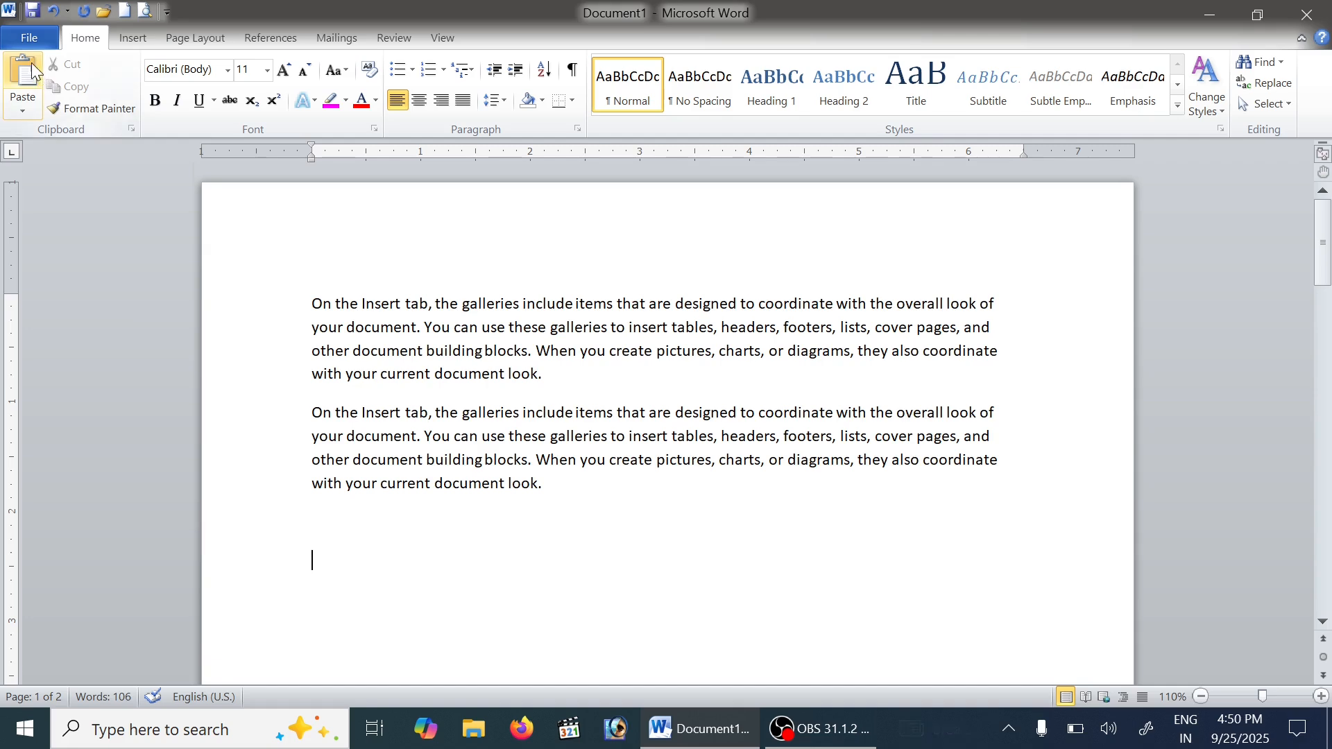
Paste several more copies of the paragraph and undo them until only the first two paragraphs remain
{"action": "left_click", "coordinate": [30, 61]}
{"action": "left_click", "coordinate": [33, 68]}
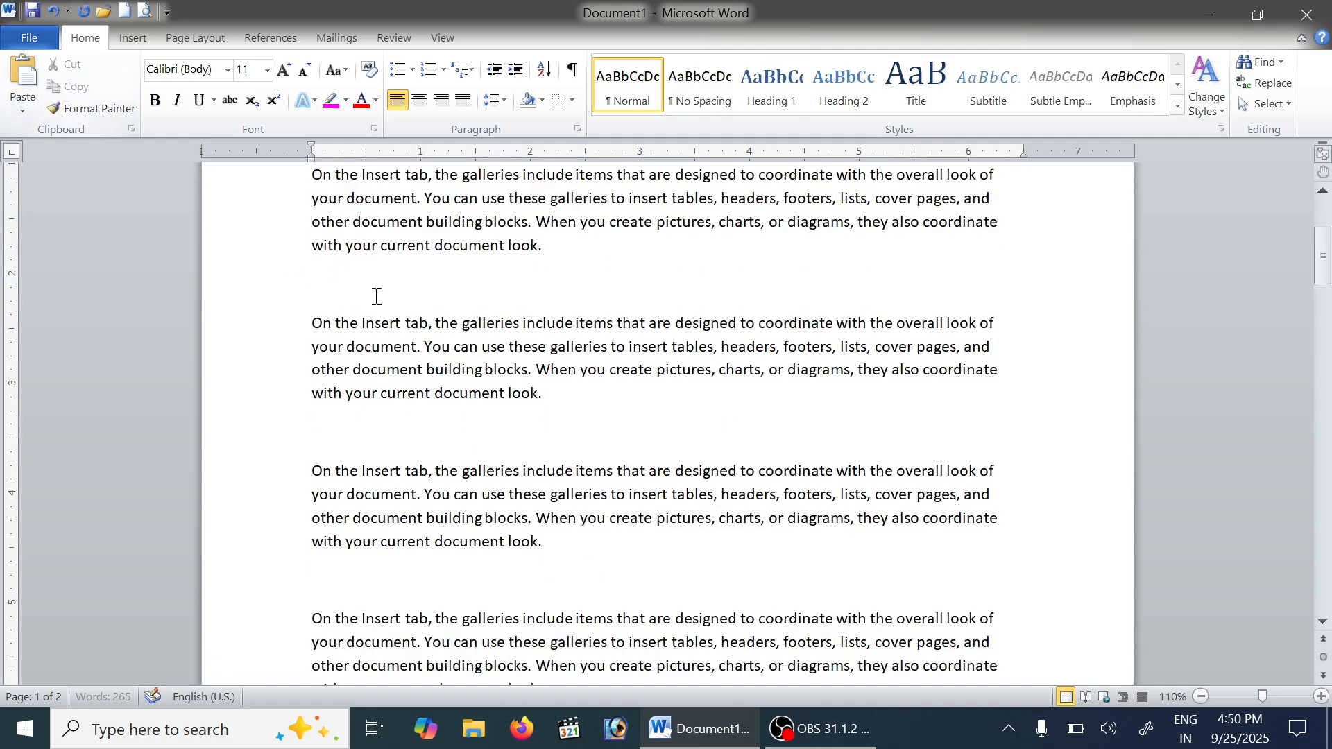
{"action": "scroll", "coordinate": [375, 294], "scroll_direction": "up", "scroll_amount": 6}
{"action": "key", "text": "ctrl+z"}
{"action": "key", "text": "ctrl+z"}
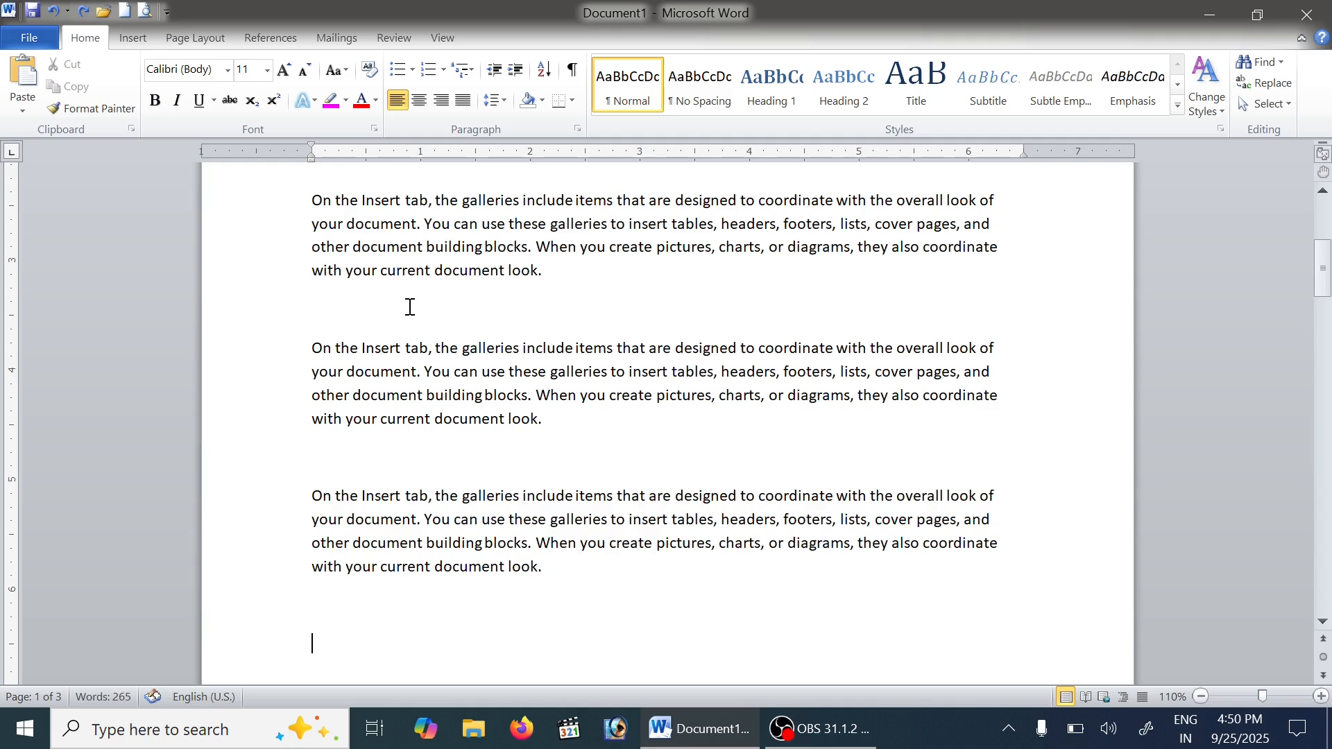
{"action": "scroll", "coordinate": [433, 345], "scroll_direction": "up", "scroll_amount": 5}
{"action": "key", "text": "ctrl+z"}
{"action": "key", "text": "ctrl+z"}
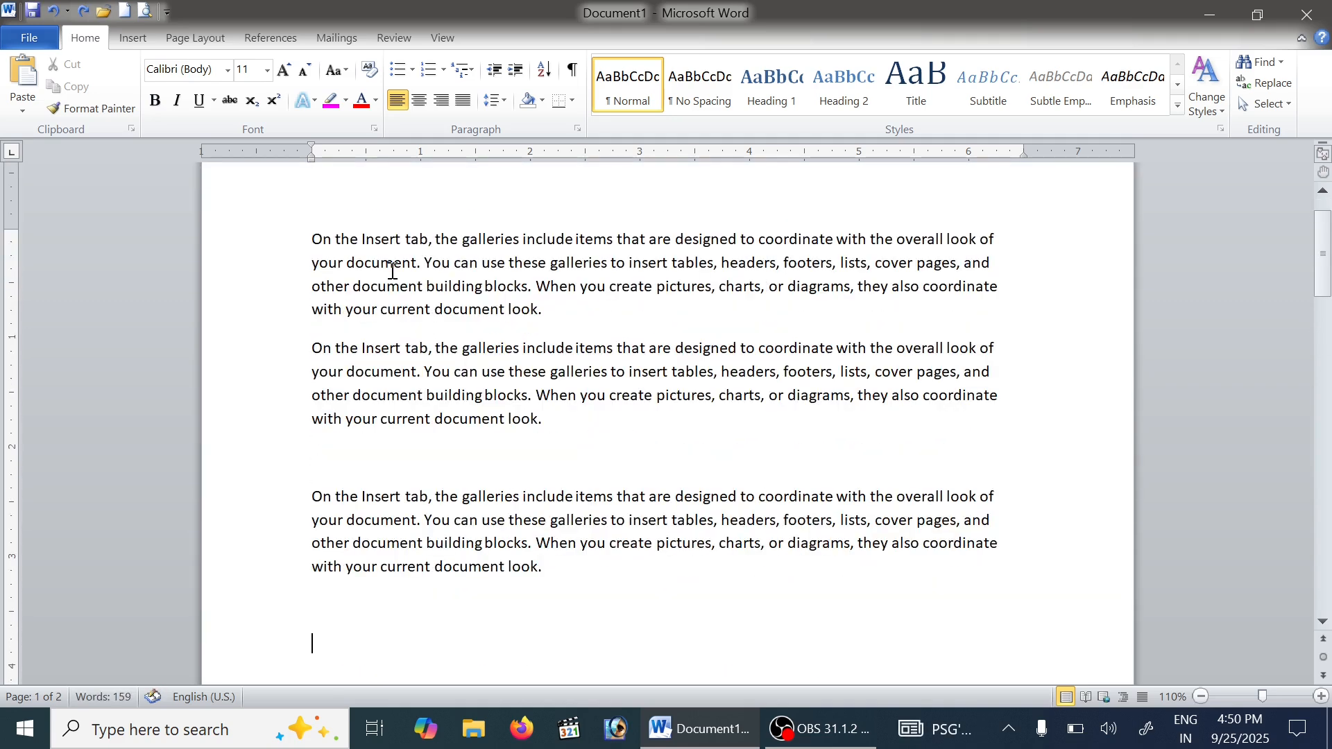
{"action": "scroll", "coordinate": [392, 270], "scroll_direction": "up", "scroll_amount": 1}
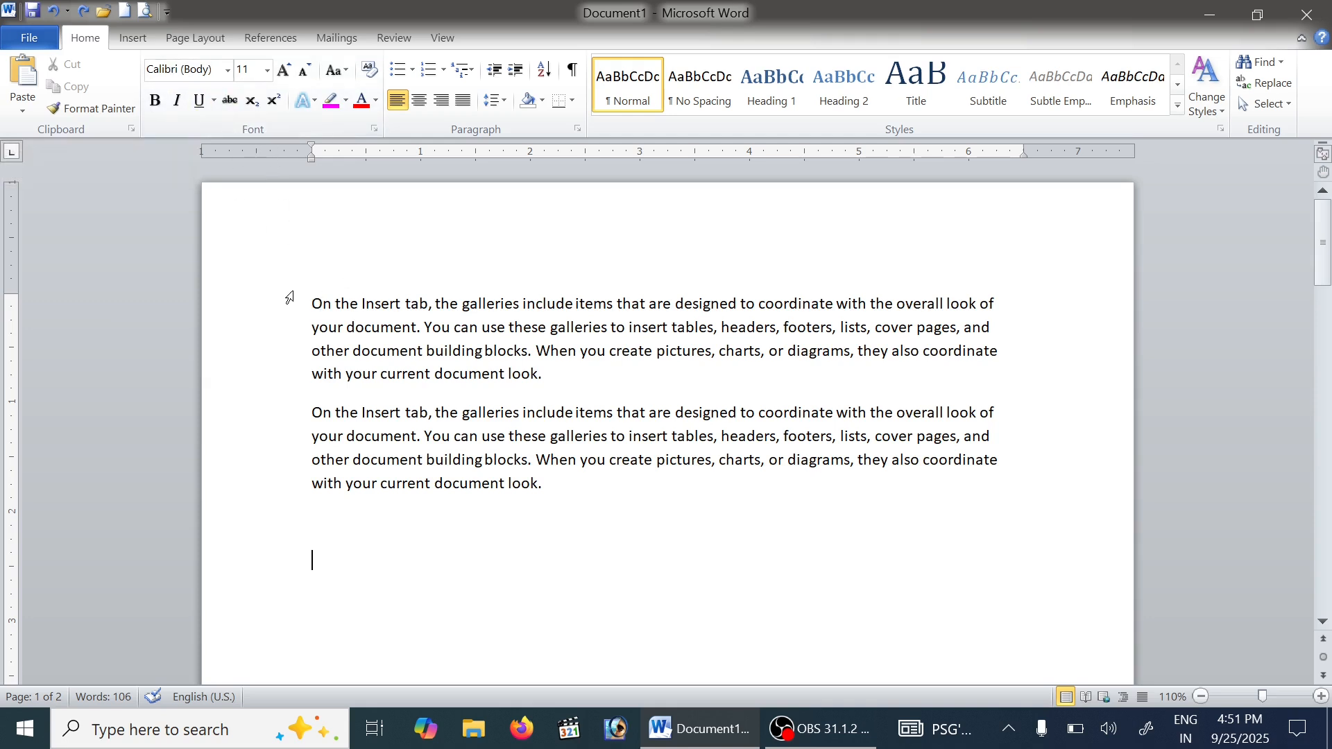
Select the first paragraph and set its font to Arial Black
{"action": "left_click_drag", "start_coordinate": [288, 298], "coordinate": [614, 387]}
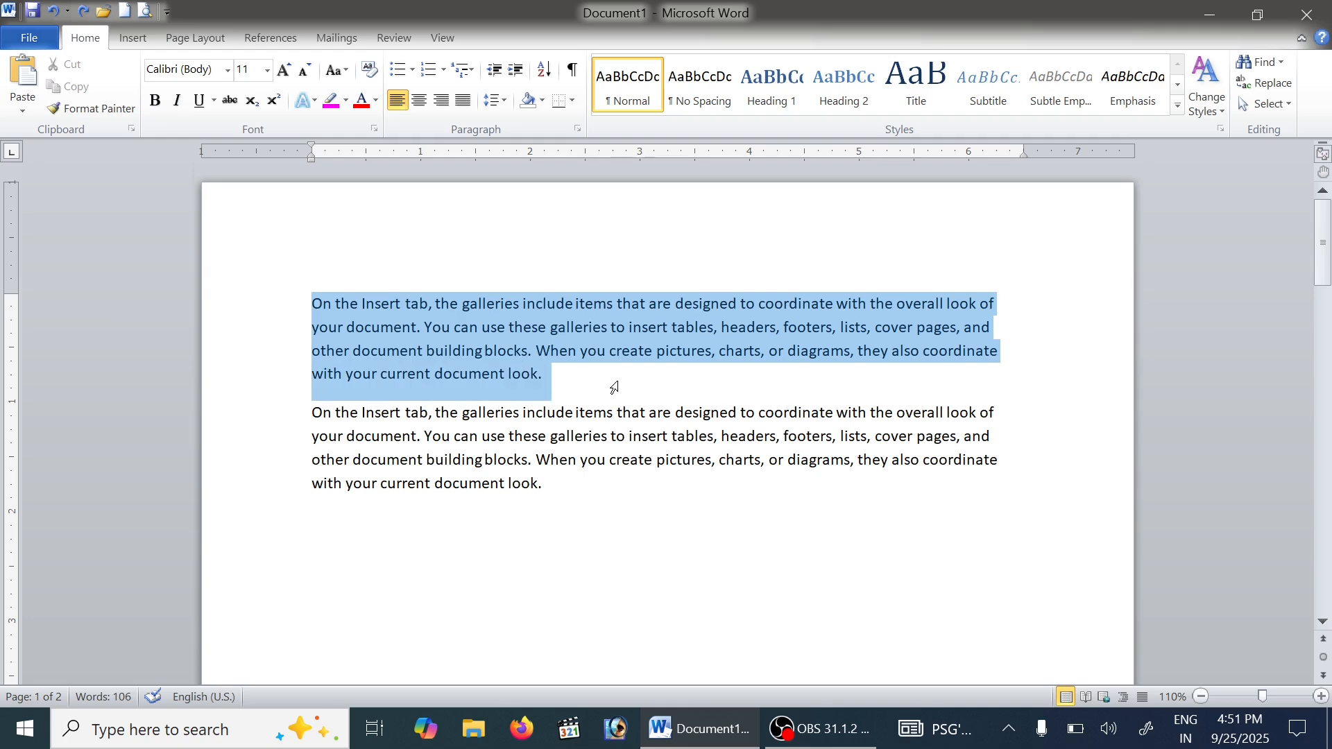
{"action": "left_click", "coordinate": [227, 69]}
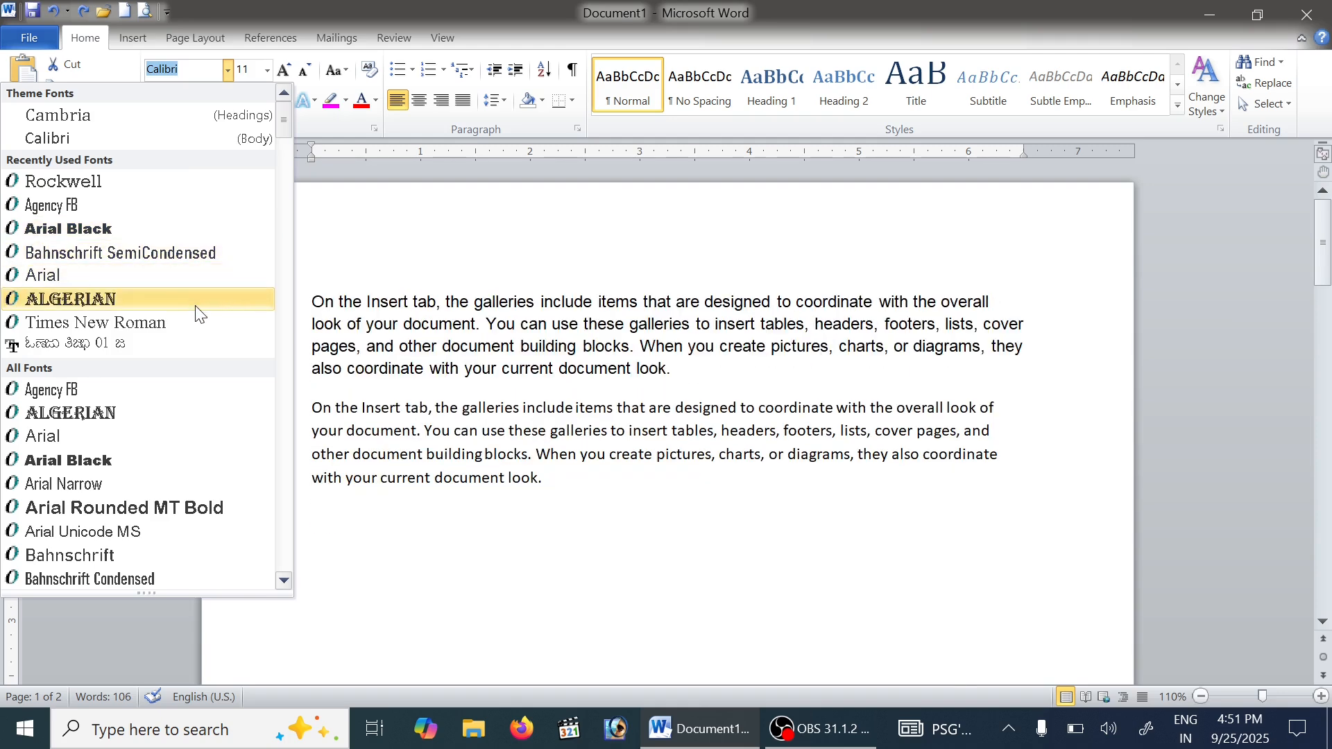
{"action": "left_click", "coordinate": [198, 229]}
Try the Algerian font and the Bahnschrift font on the selected first paragraph
{"action": "left_click", "coordinate": [228, 70]}
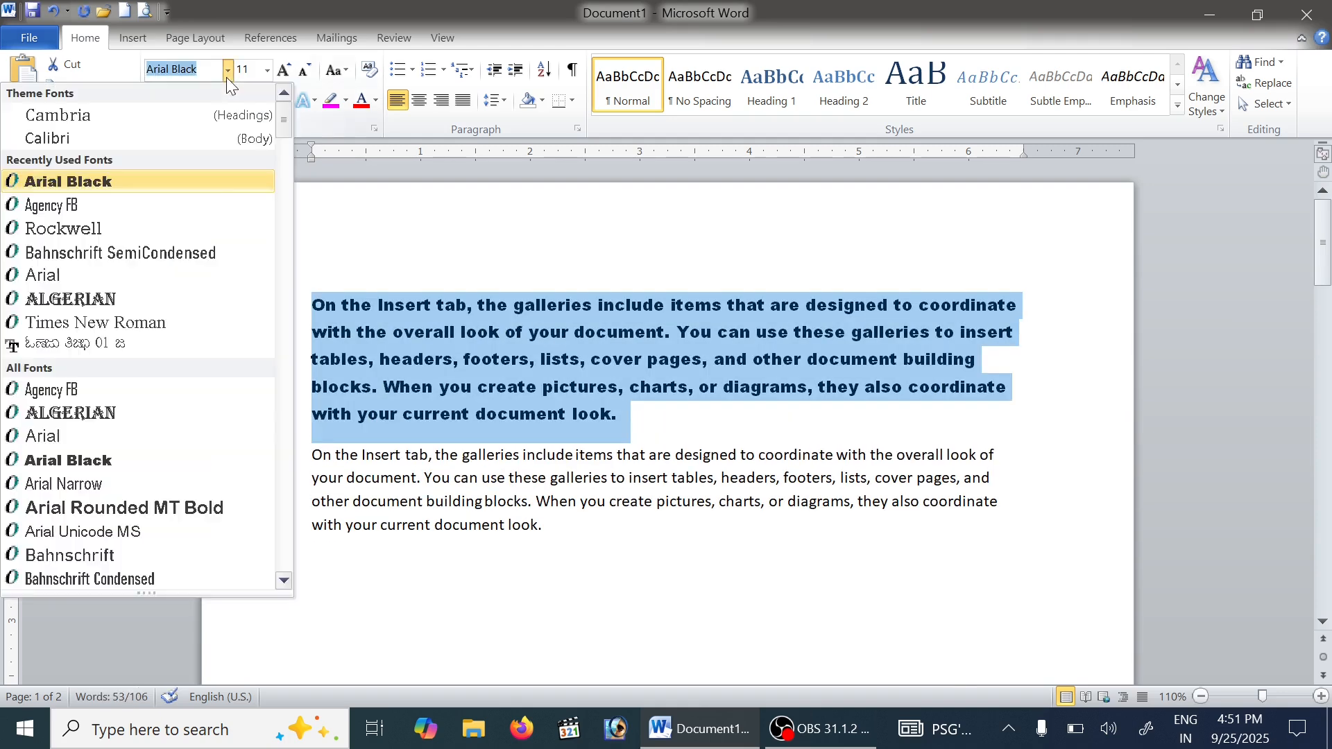
{"action": "left_click", "coordinate": [201, 298]}
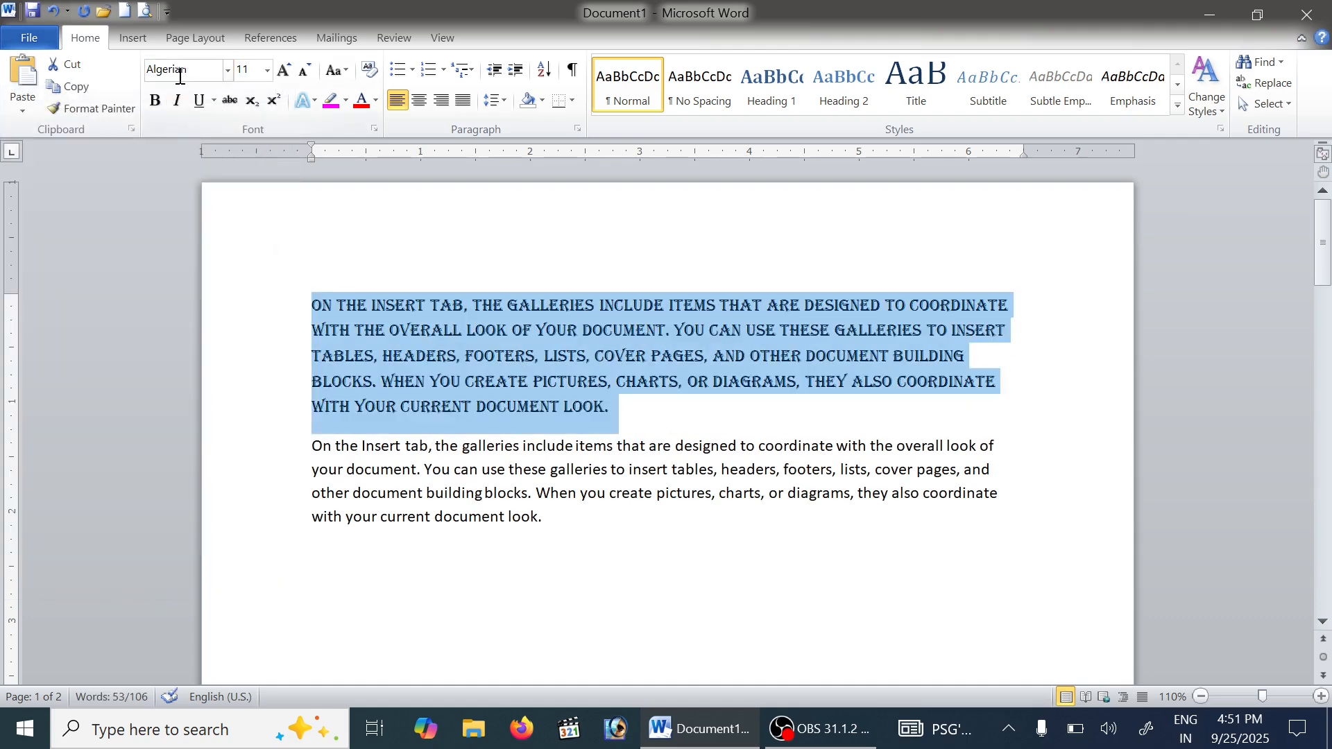
{"action": "left_click", "coordinate": [228, 70]}
{"action": "scroll", "coordinate": [156, 343], "scroll_direction": "down", "scroll_amount": 3}
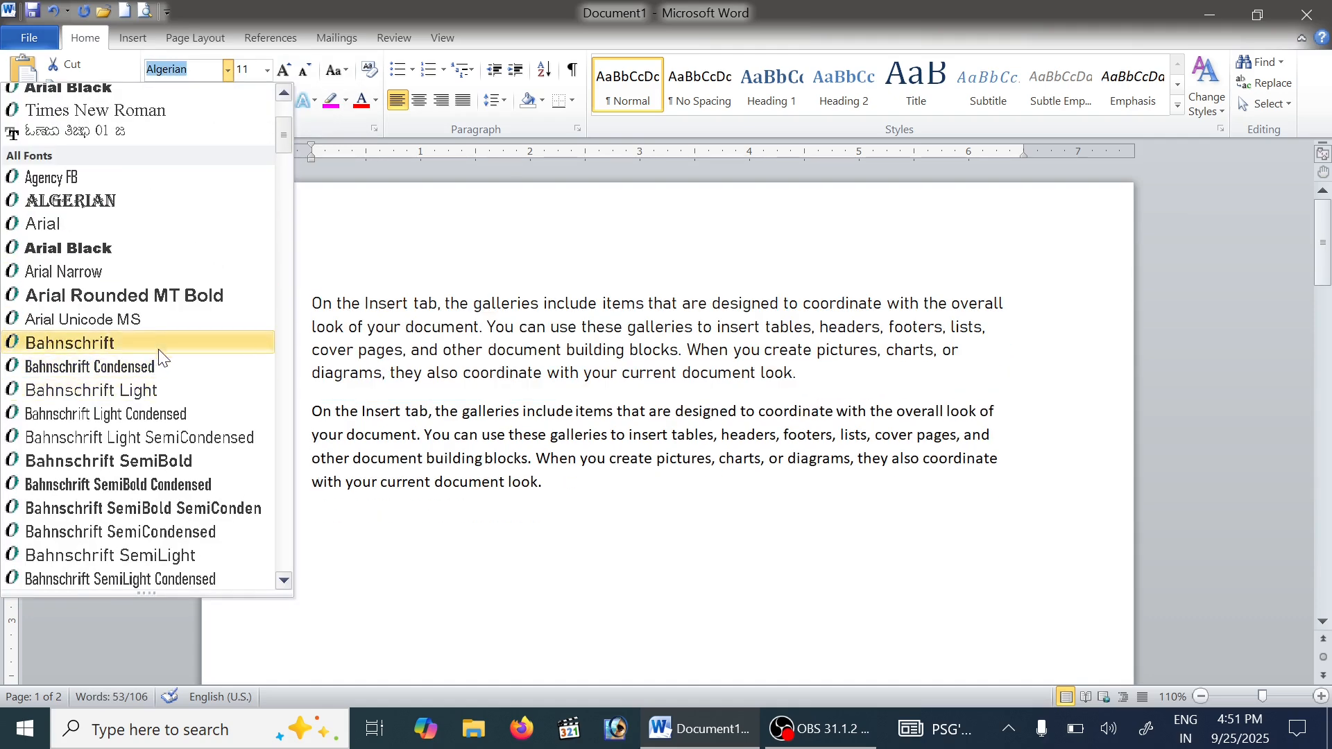
{"action": "left_click", "coordinate": [156, 343]}
Set the first paragraph's font to Arial Unicode MS
{"action": "left_click", "coordinate": [228, 69]}
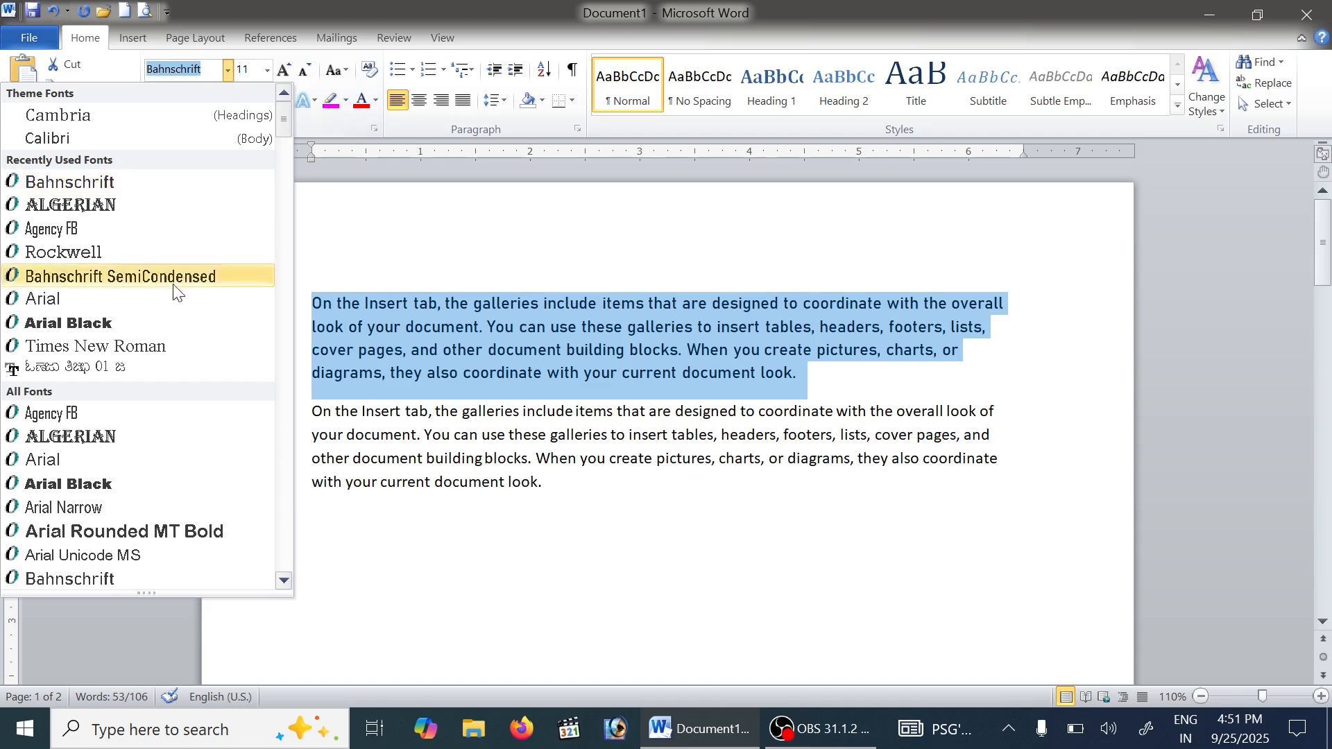
{"action": "scroll", "coordinate": [190, 418], "scroll_direction": "down", "scroll_amount": 2}
{"action": "left_click", "coordinate": [187, 419]}
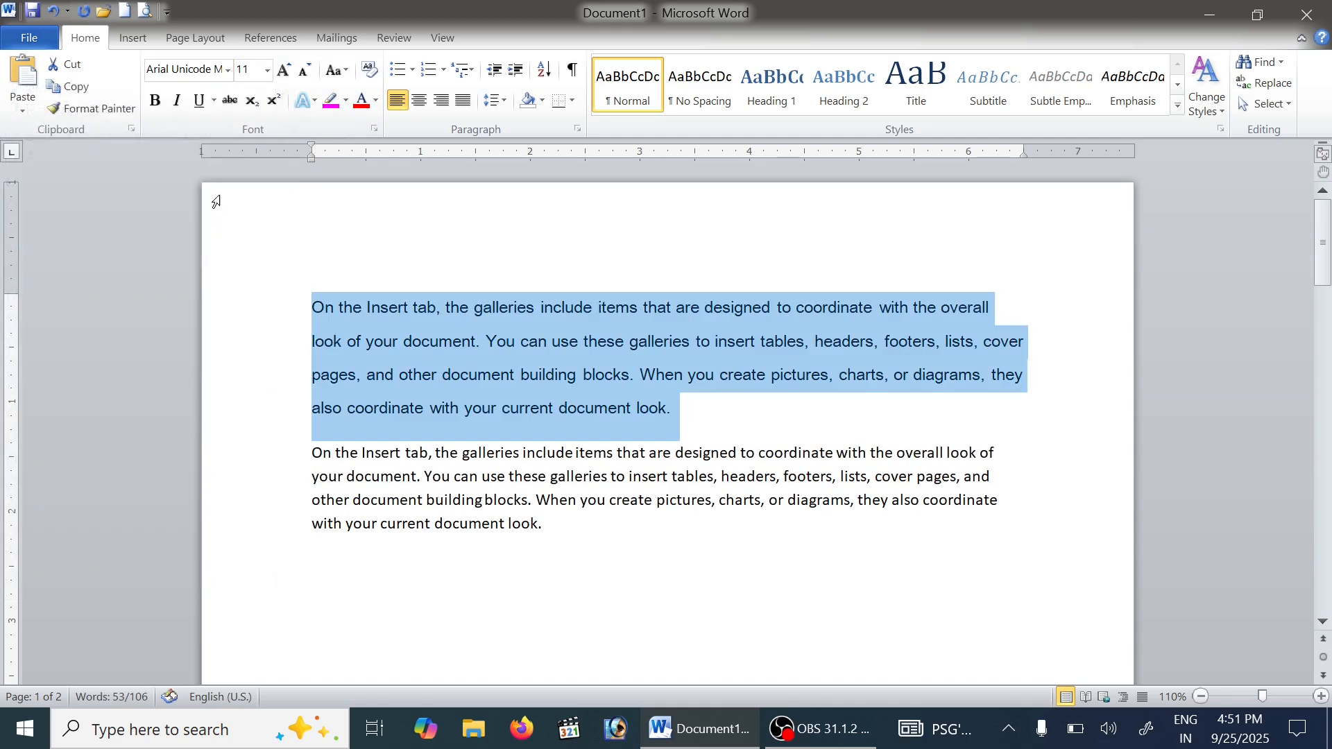
Try the Bahnschrift Light SemiCondensed font and the Algerian font on the selected first paragraph
{"action": "left_click", "coordinate": [227, 70]}
{"action": "scroll", "coordinate": [190, 381], "scroll_direction": "down", "scroll_amount": 5}
{"action": "left_click", "coordinate": [184, 410]}
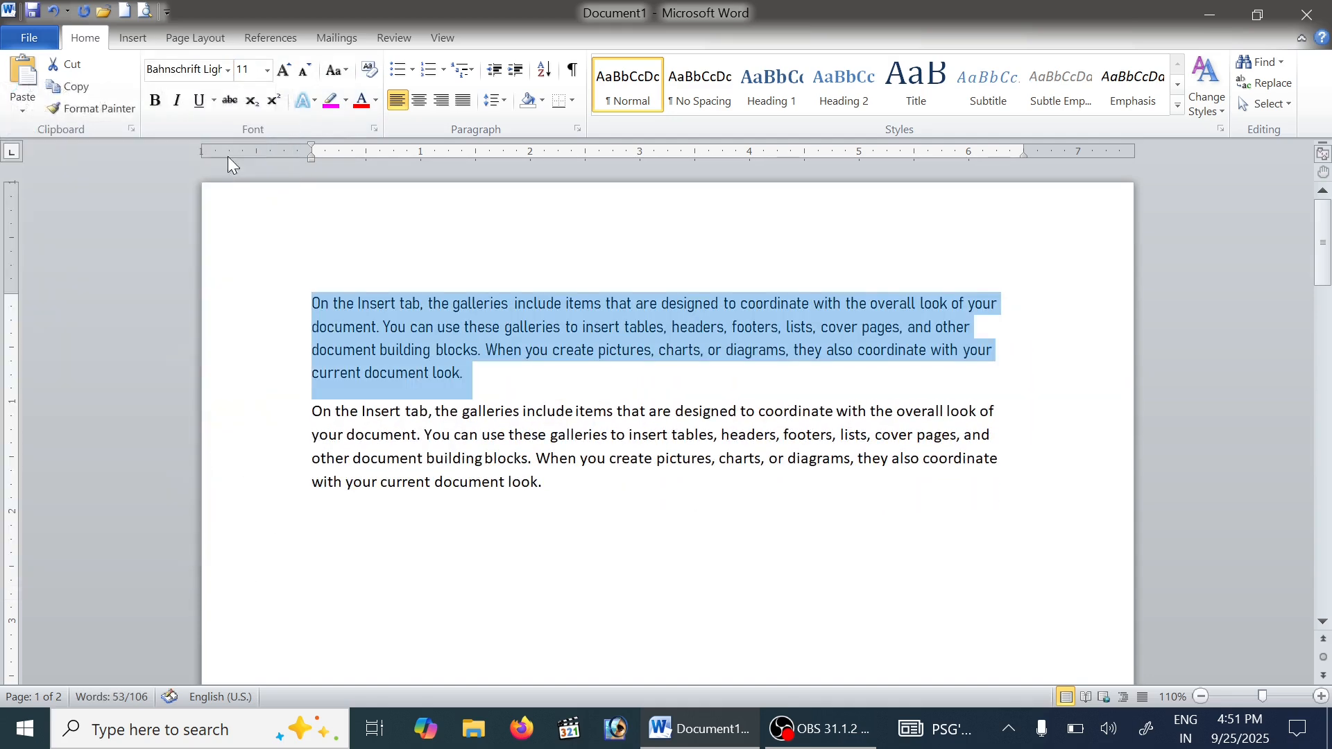
{"action": "left_click", "coordinate": [228, 70]}
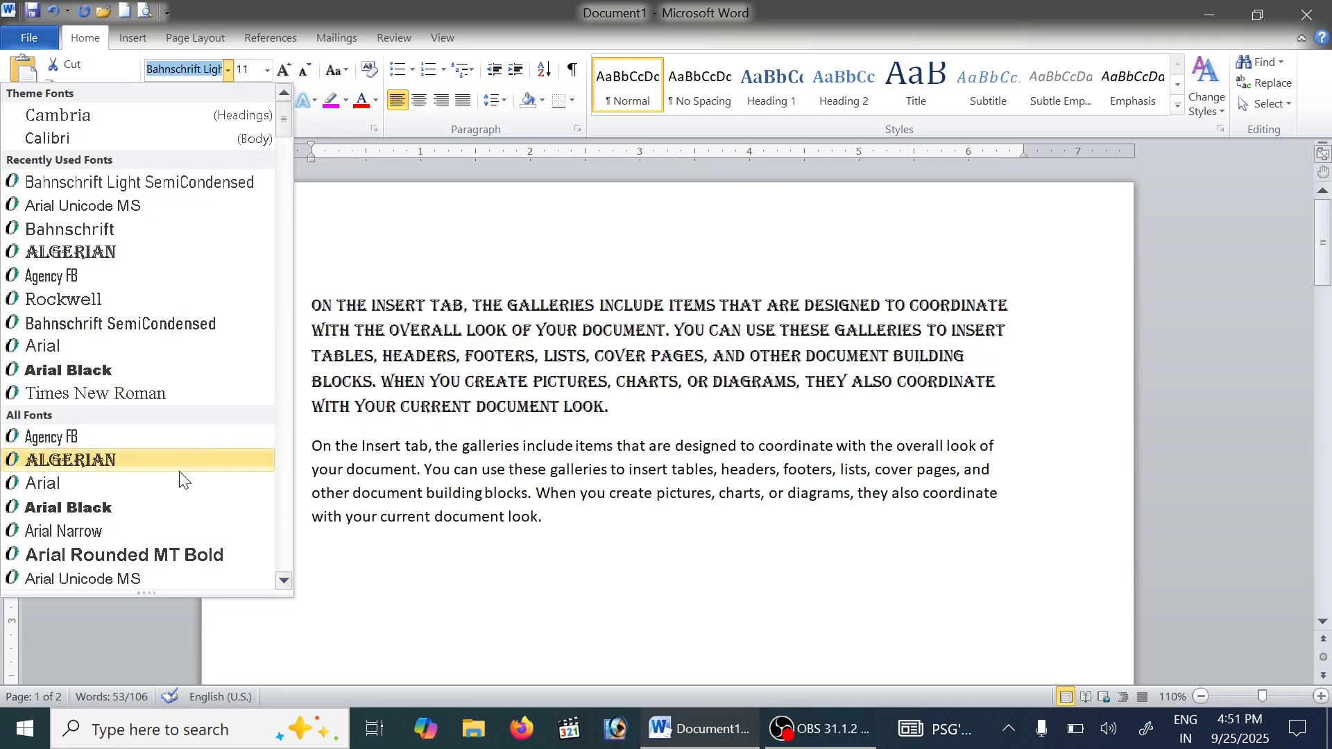
{"action": "left_click", "coordinate": [185, 473]}
Set the first paragraph's font back to Arial Unicode MS
{"action": "left_click", "coordinate": [229, 74]}
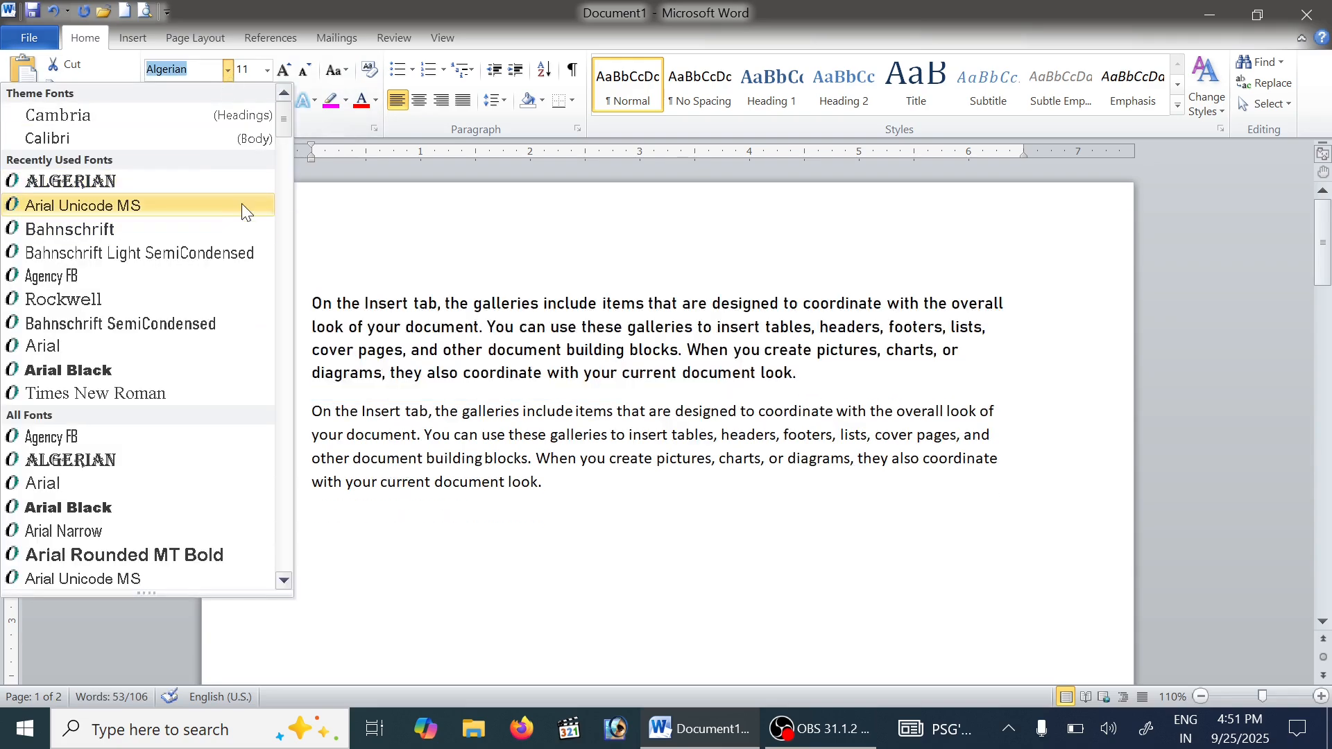
{"action": "mouse_move", "coordinate": [285, 129]}
{"action": "left_mouse_down"}
{"action": "mouse_move", "coordinate": [260, 435]}
{"action": "mouse_move", "coordinate": [277, 524]}
{"action": "mouse_move", "coordinate": [264, 217]}
{"action": "mouse_move", "coordinate": [275, 104]}
{"action": "left_mouse_up"}
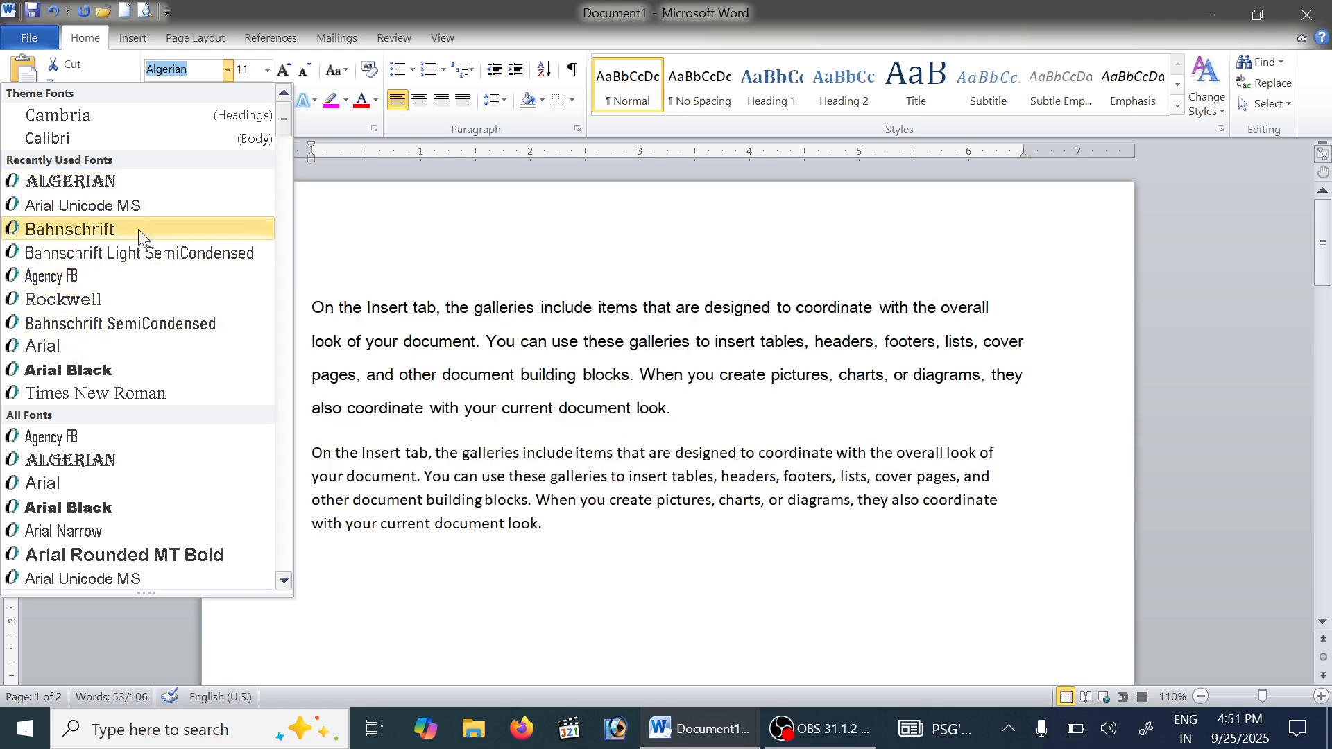
{"action": "left_click", "coordinate": [136, 207]}
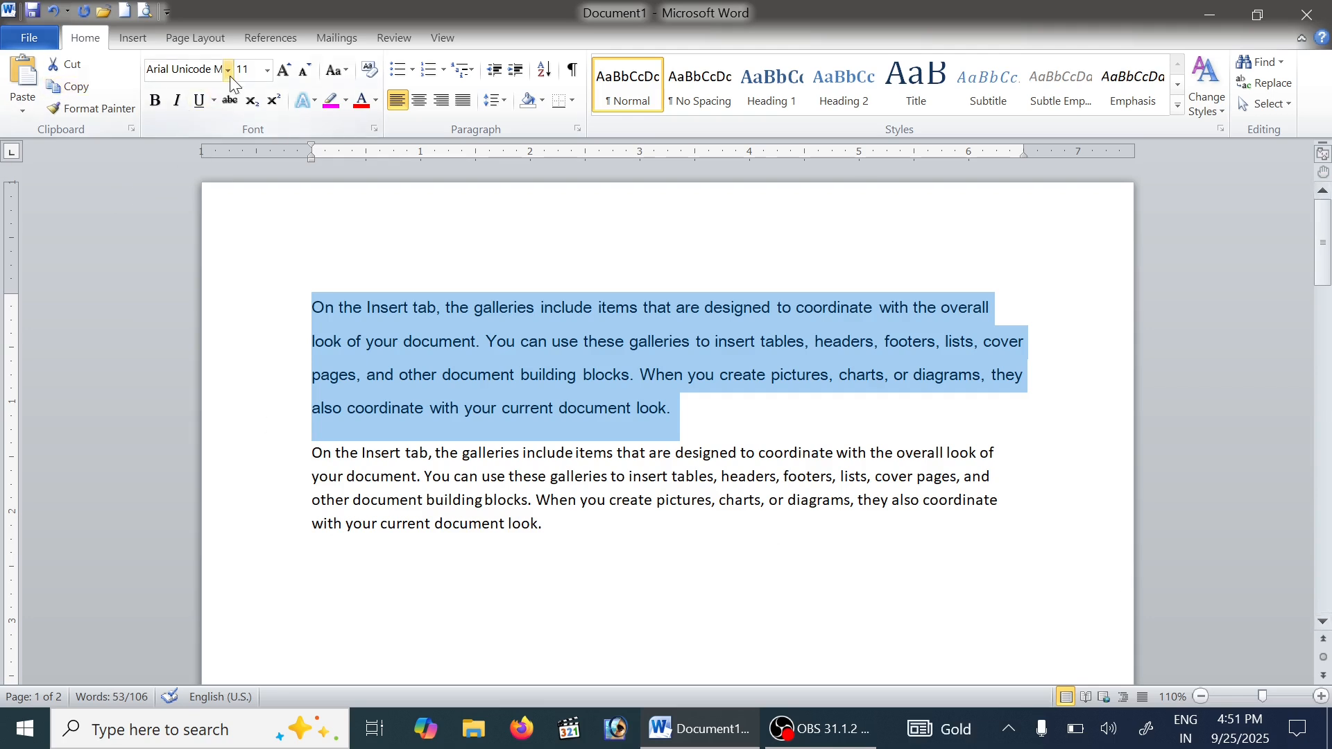
Try font size 8 and font size 72 on the first paragraph
{"action": "left_click", "coordinate": [268, 70]}
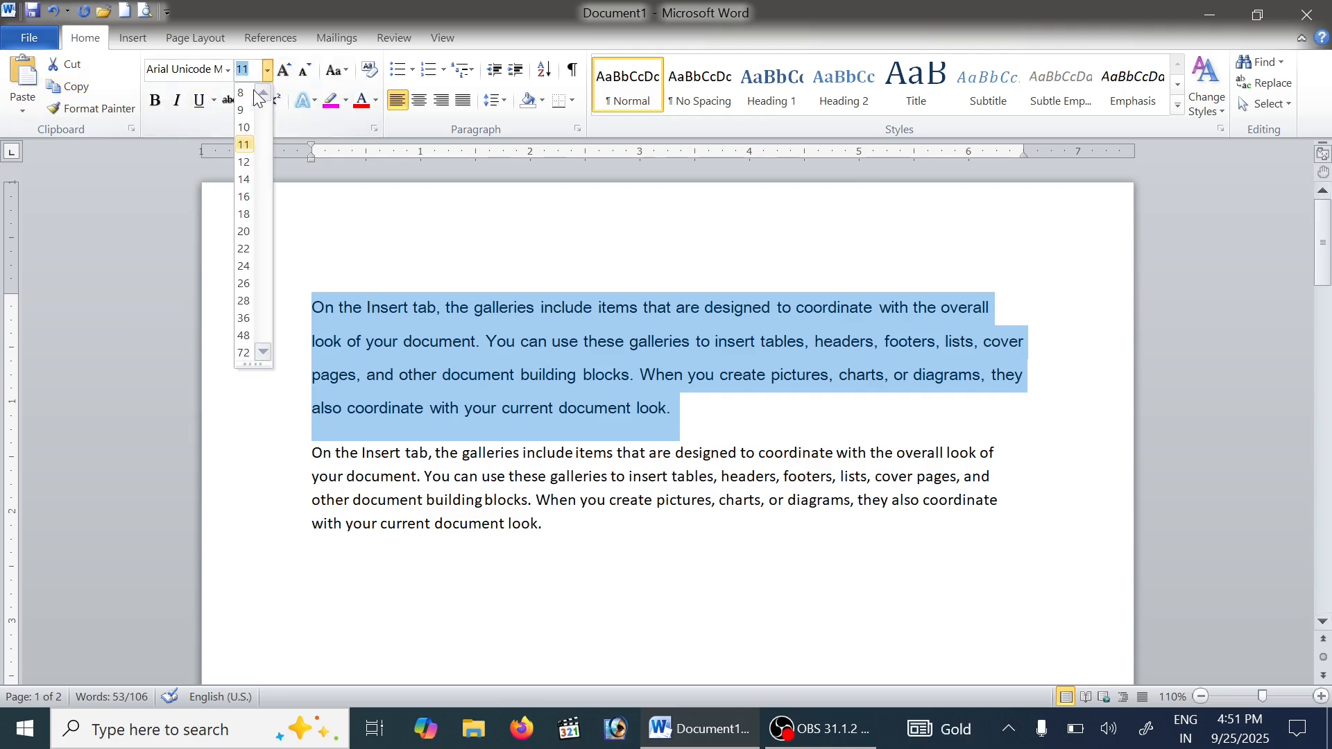
{"action": "left_click", "coordinate": [241, 94]}
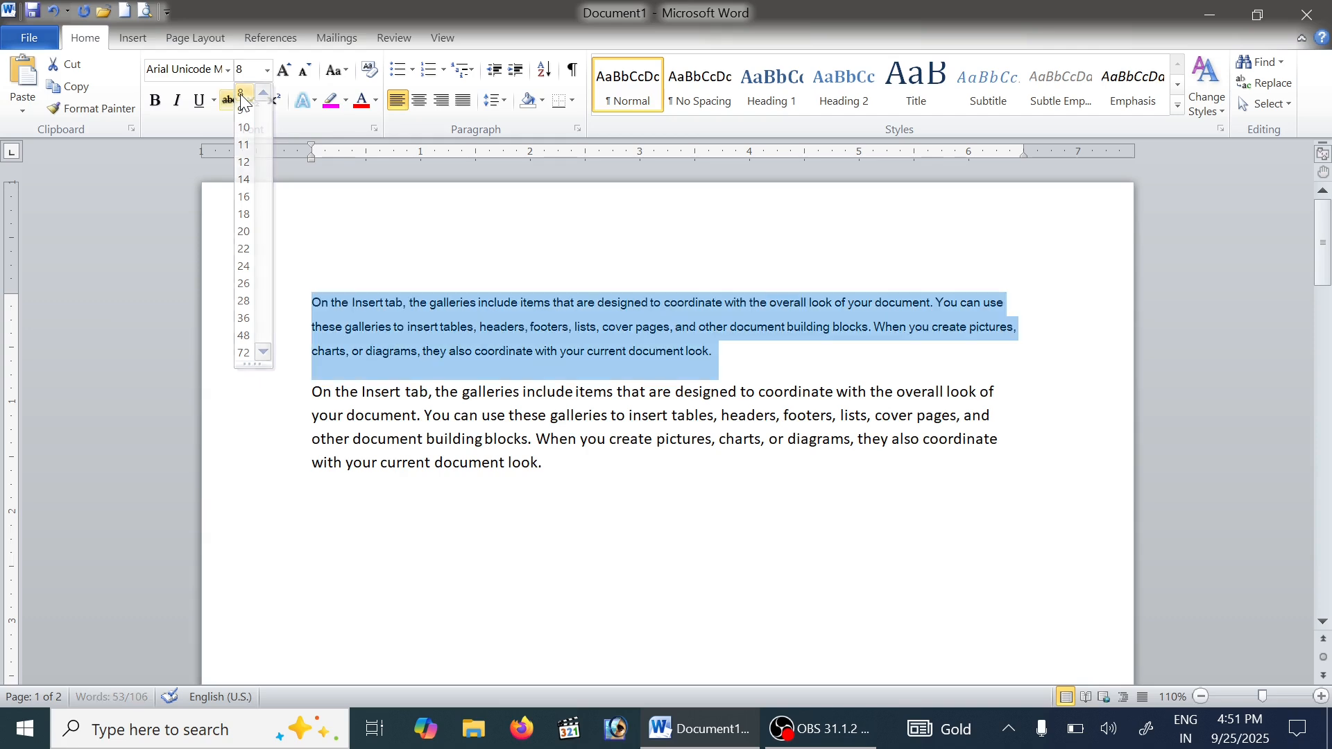
{"action": "left_click", "coordinate": [268, 72]}
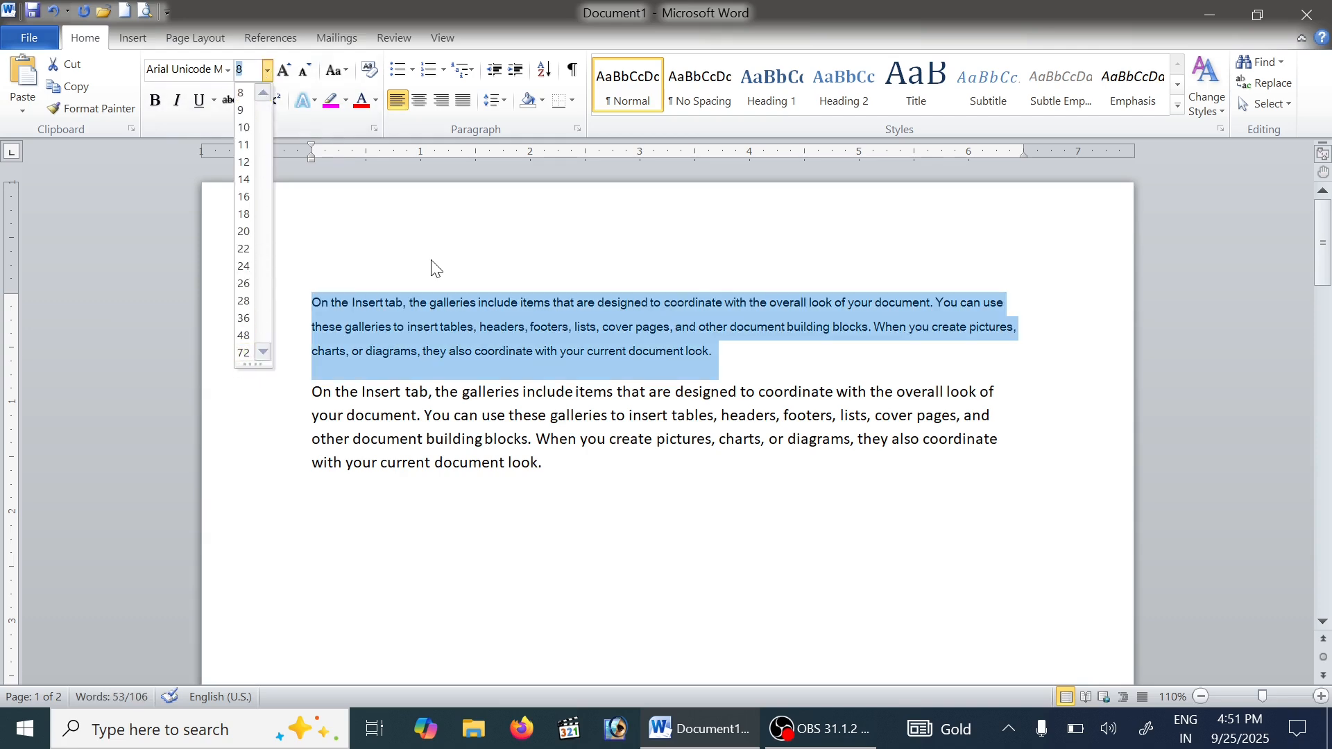
{"action": "left_click", "coordinate": [247, 353]}
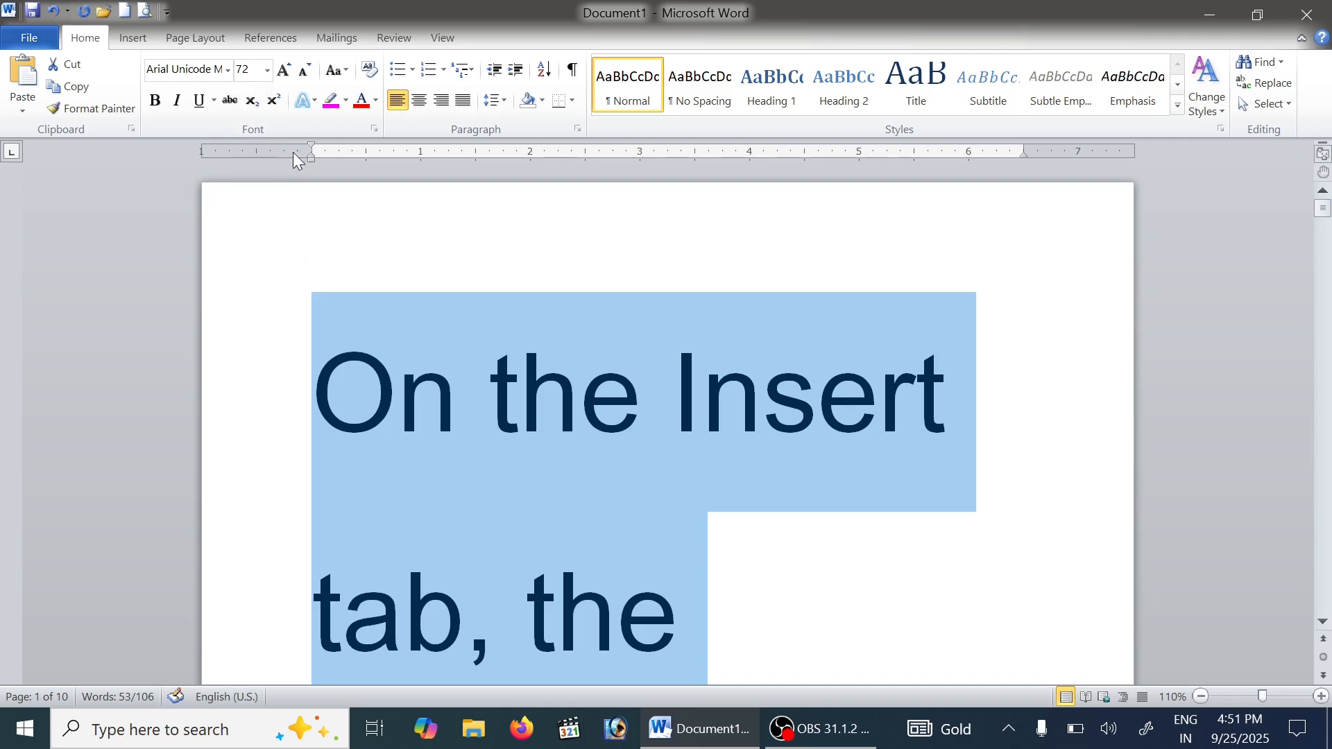
Set the first paragraph's font size to 22 and grow it one step to 24
{"action": "left_click", "coordinate": [268, 71]}
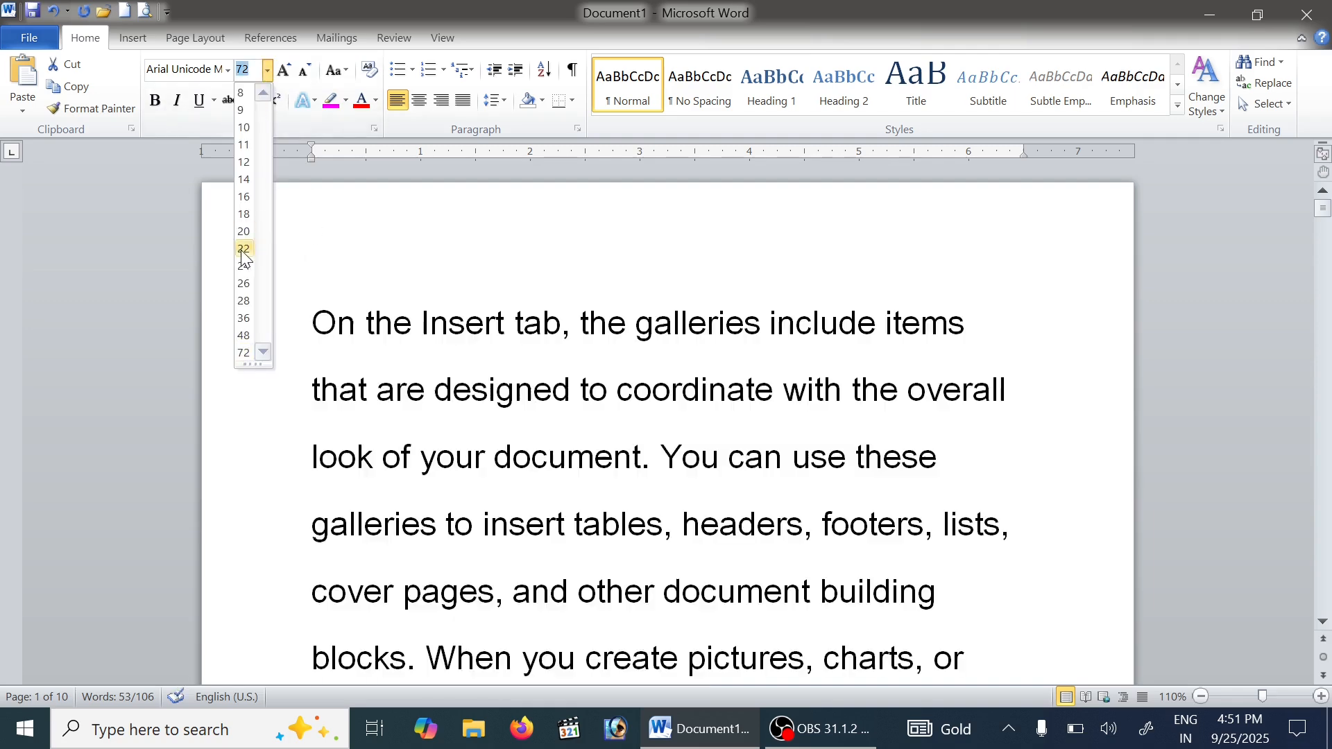
{"action": "left_click", "coordinate": [244, 252]}
{"action": "left_click", "coordinate": [281, 74]}
Try a font size of 0 on the first paragraph, dismiss the warning, and set the size to 1
{"action": "left_click", "coordinate": [268, 71]}
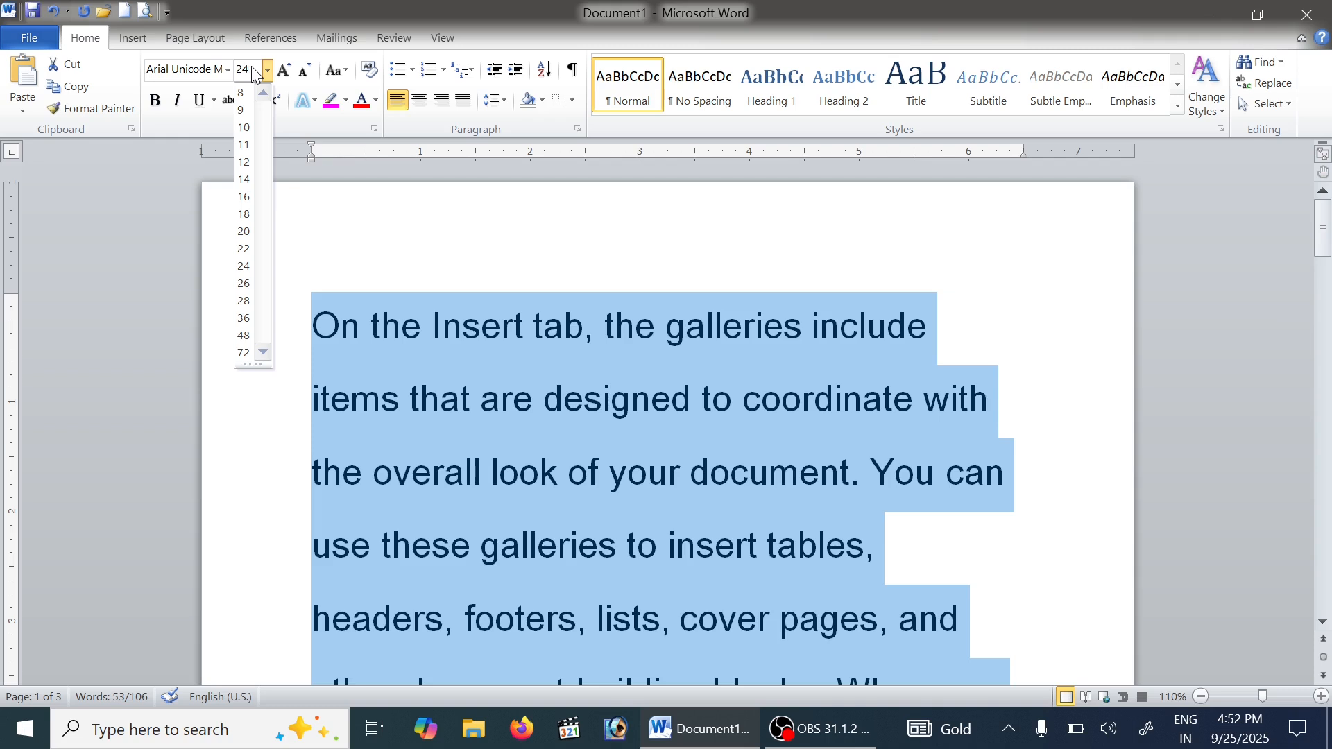
{"action": "key", "text": "BackSpace"}
{"action": "key", "text": "Return"}
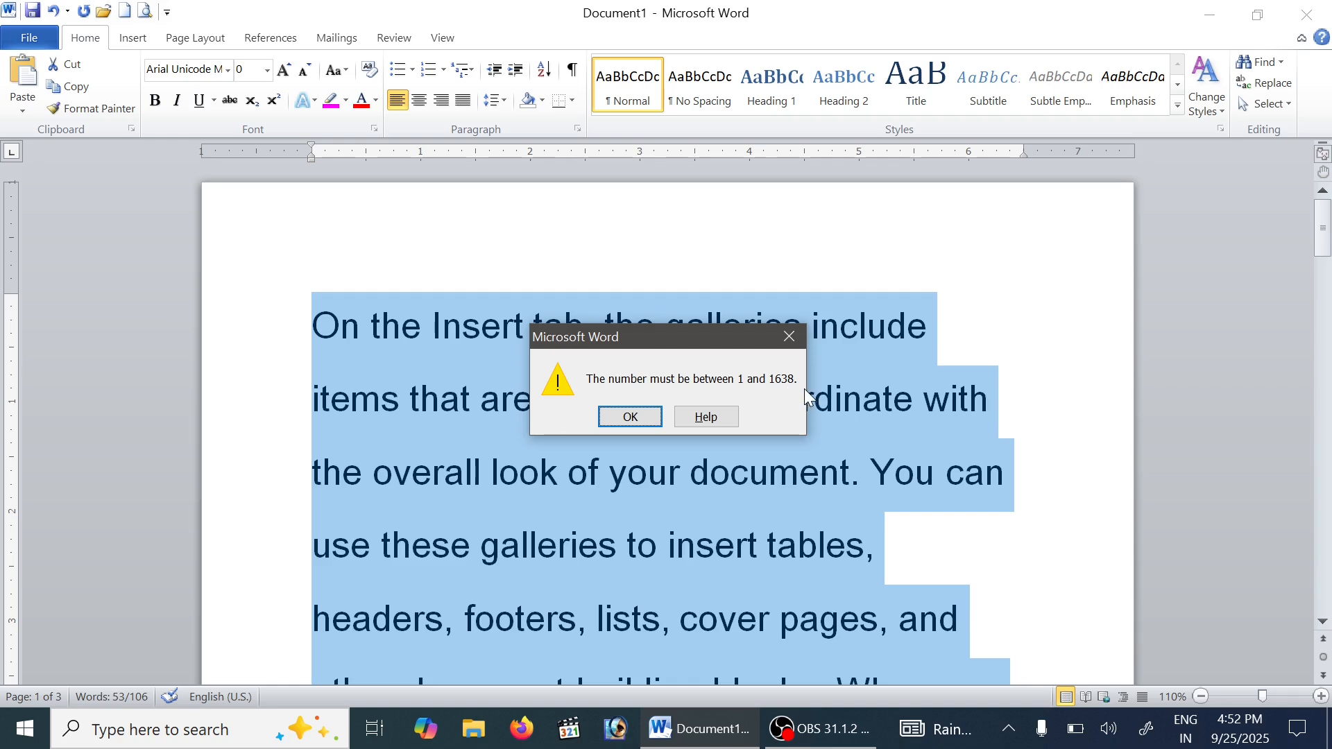
{"action": "left_click", "coordinate": [790, 340]}
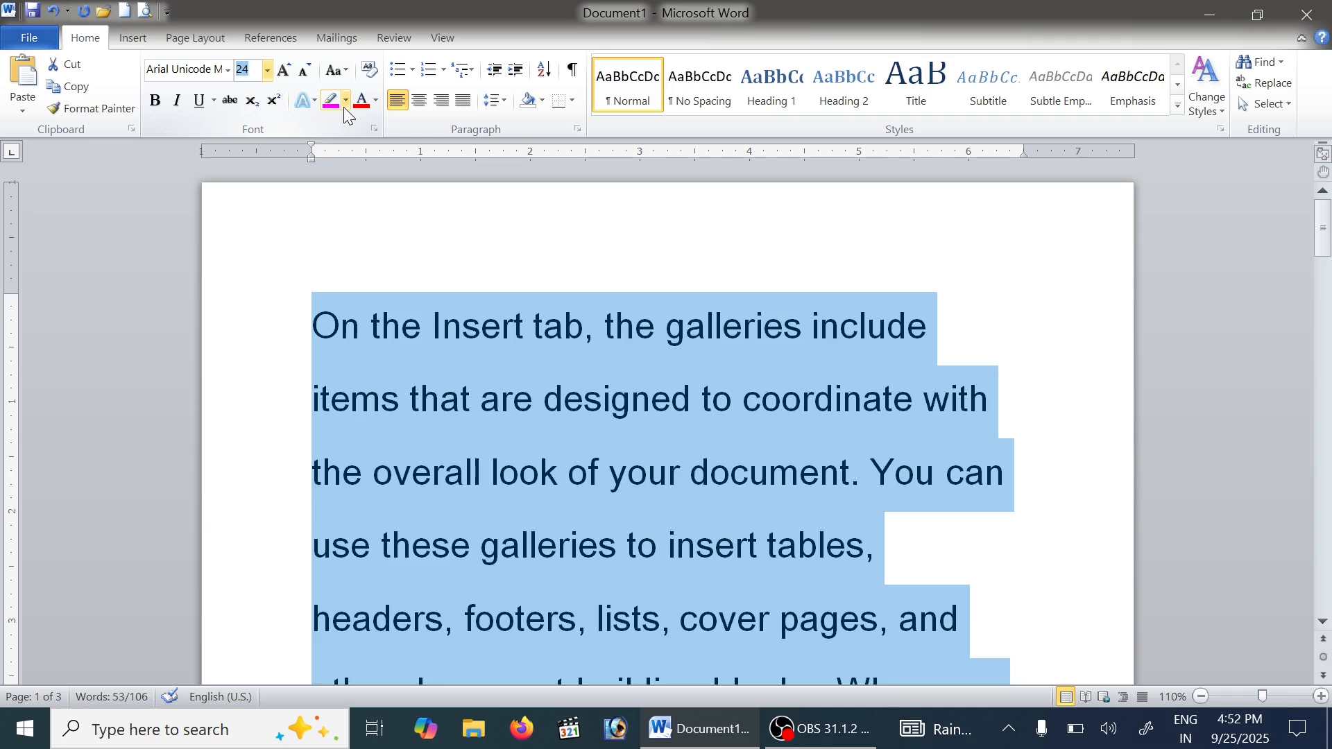
{"action": "type", "text": "1"}
{"action": "key", "text": "Return"}
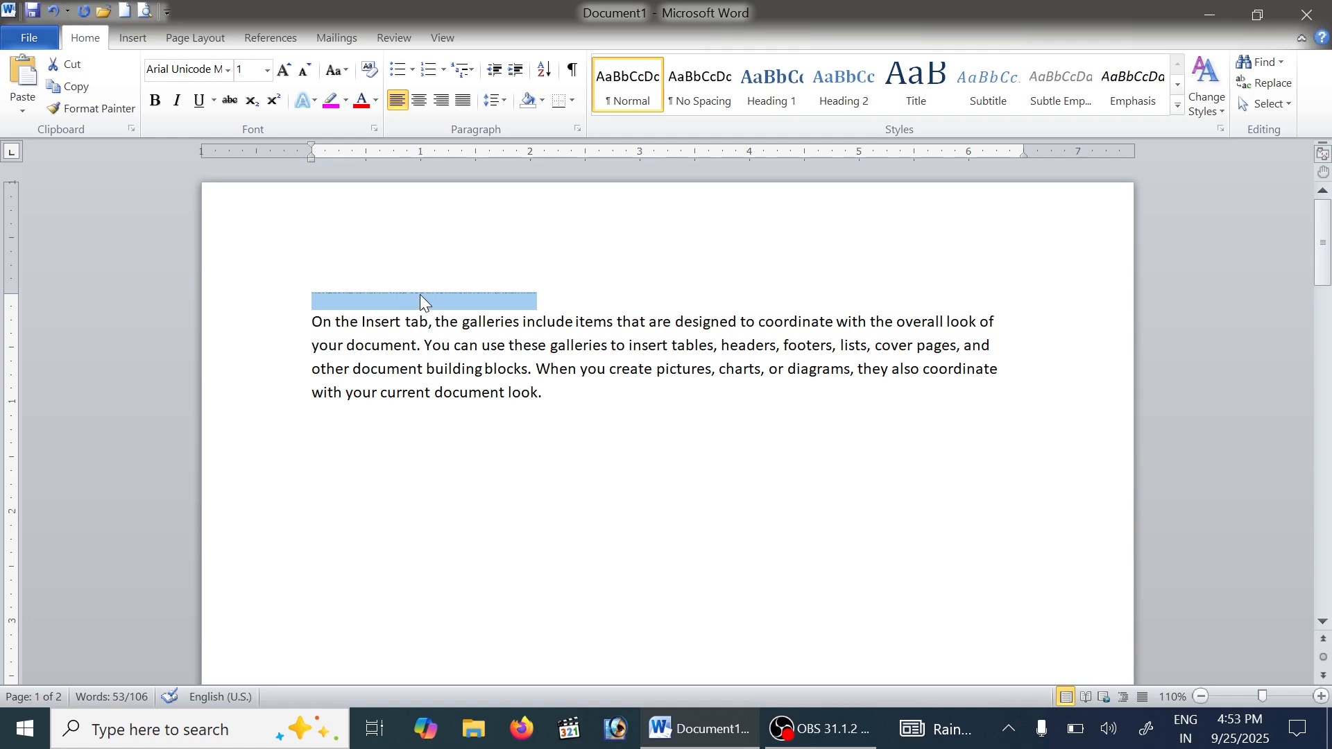
Try to set the first paragraph's font size to 2000, dismiss the warning, and restore size 1
{"action": "left_click", "coordinate": [258, 76]}
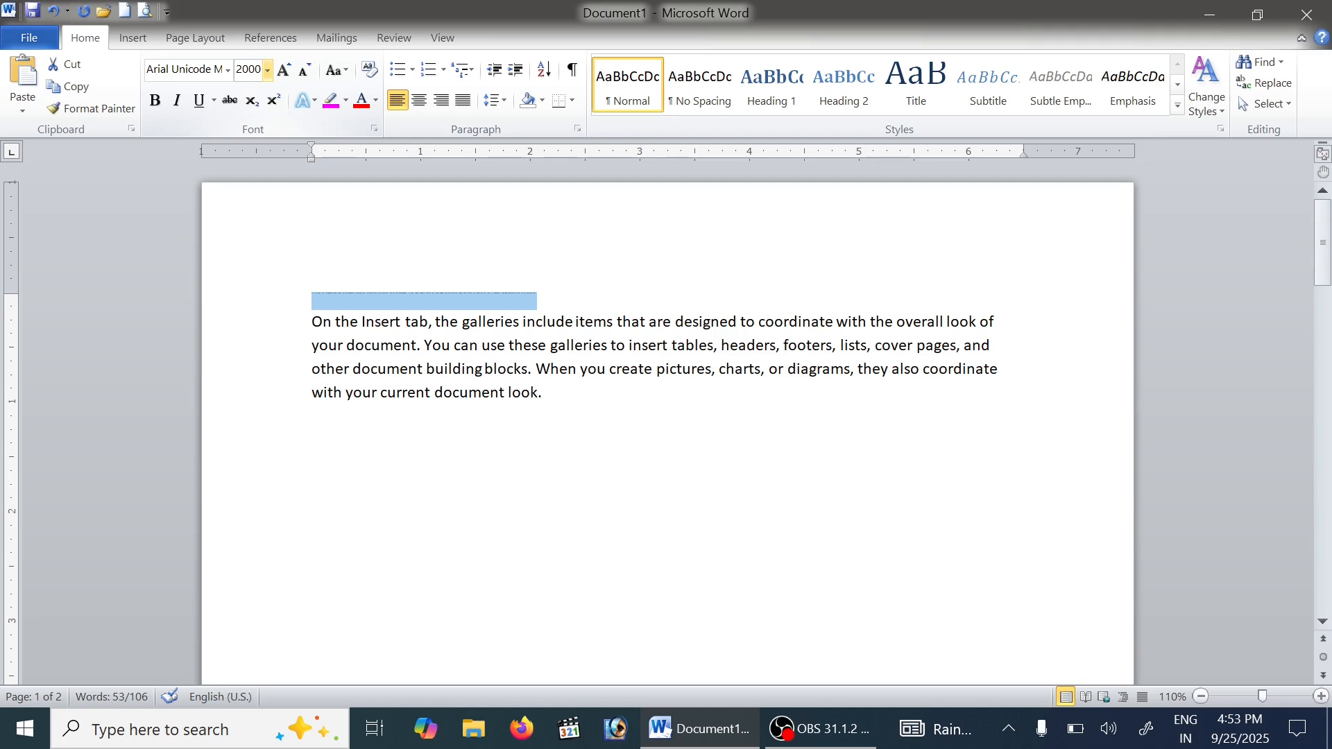
{"action": "type", "text": "2000"}
{"action": "key", "text": "Return"}
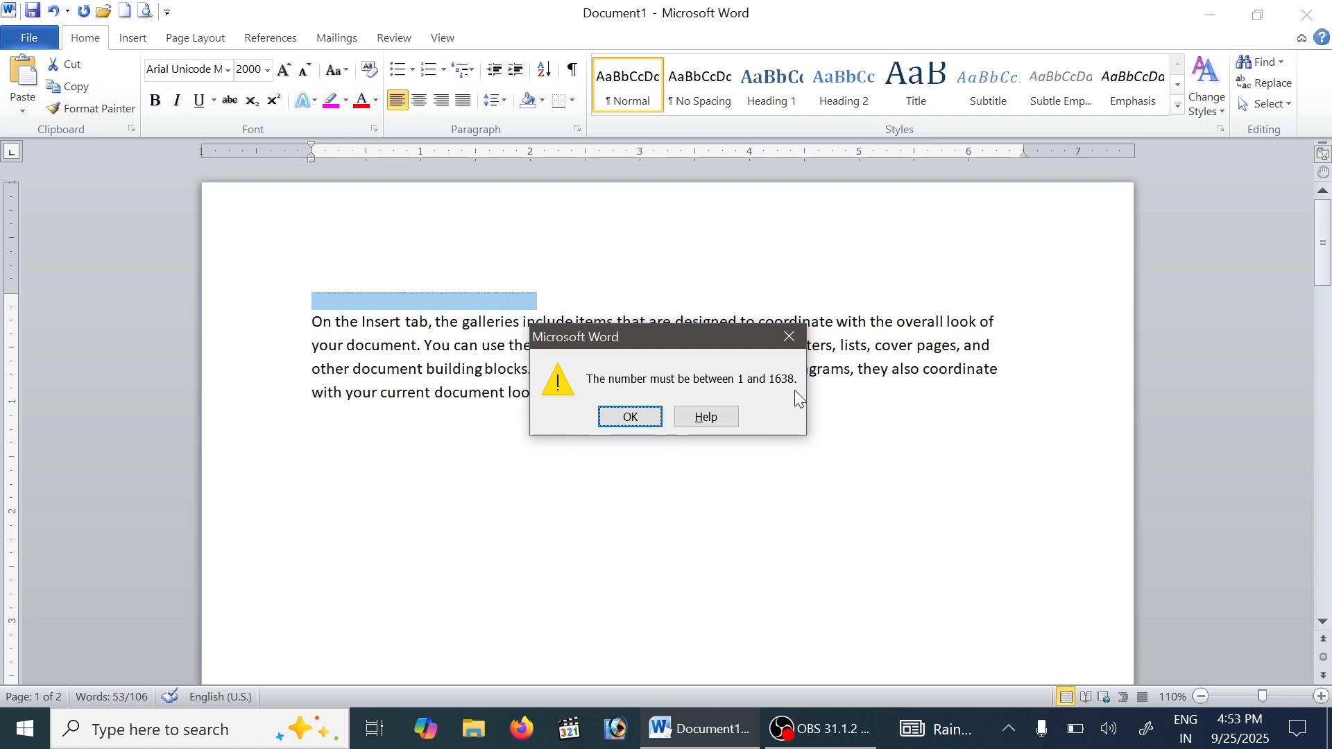
{"action": "left_click", "coordinate": [631, 417]}
{"action": "type", "text": "1"}
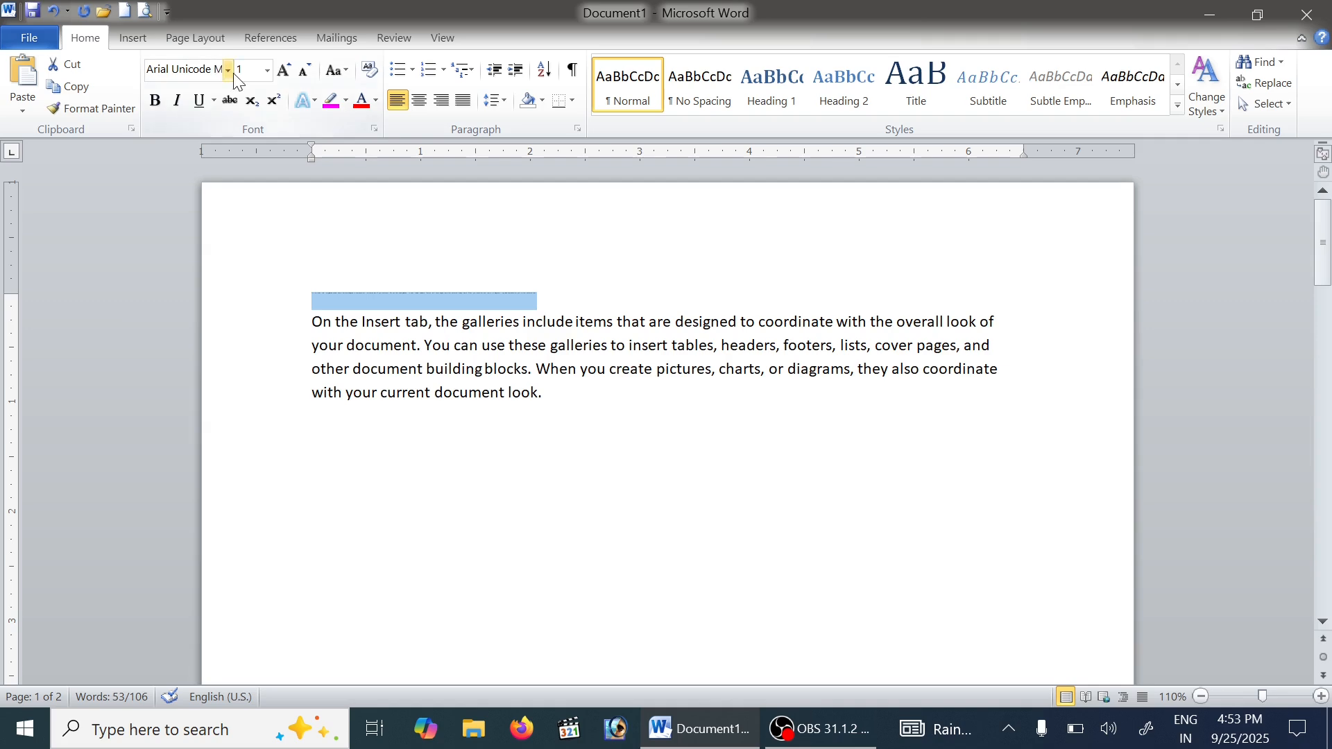
Set the first paragraph's font size to 18 and deselect the text
{"action": "left_click", "coordinate": [267, 70]}
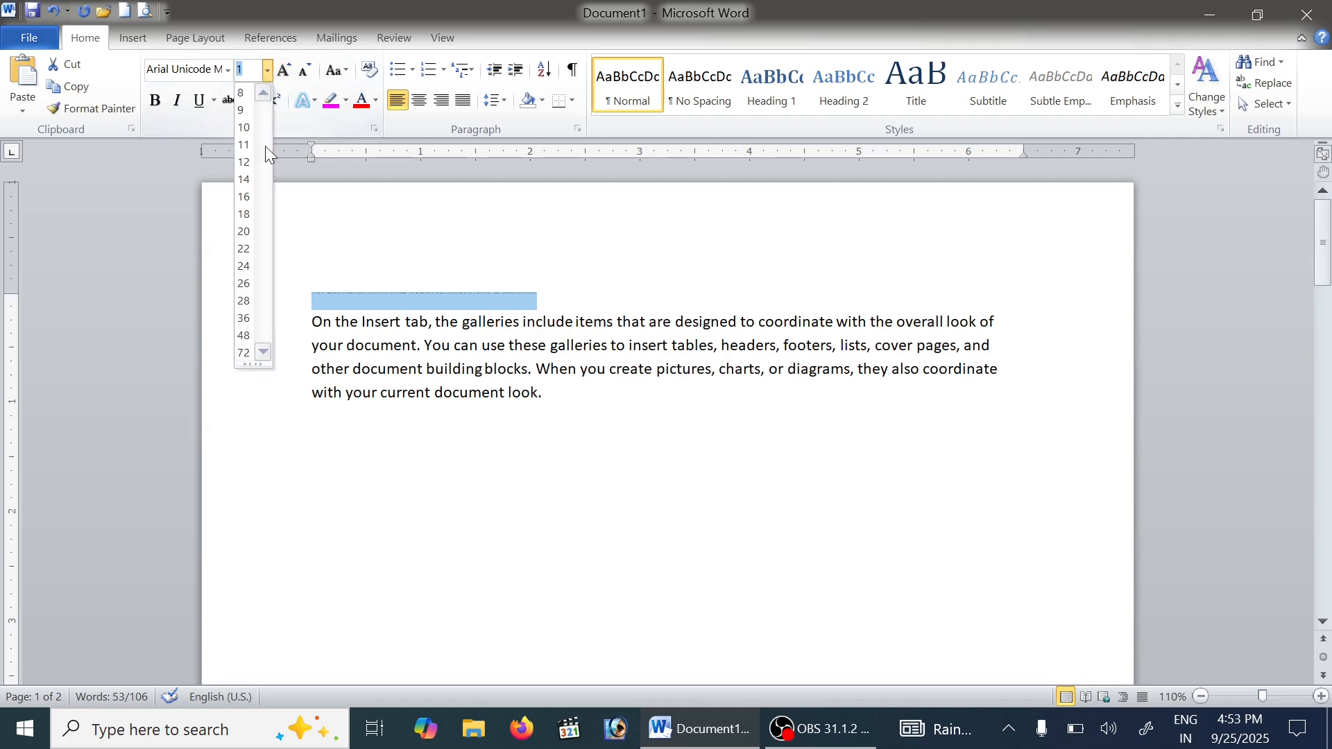
{"action": "left_click", "coordinate": [245, 214]}
{"action": "left_click", "coordinate": [410, 372]}
Set the font size of the first letter "O" to 1638 and look over the enlarged letter
{"action": "left_click_drag", "start_coordinate": [312, 317], "coordinate": [327, 317]}
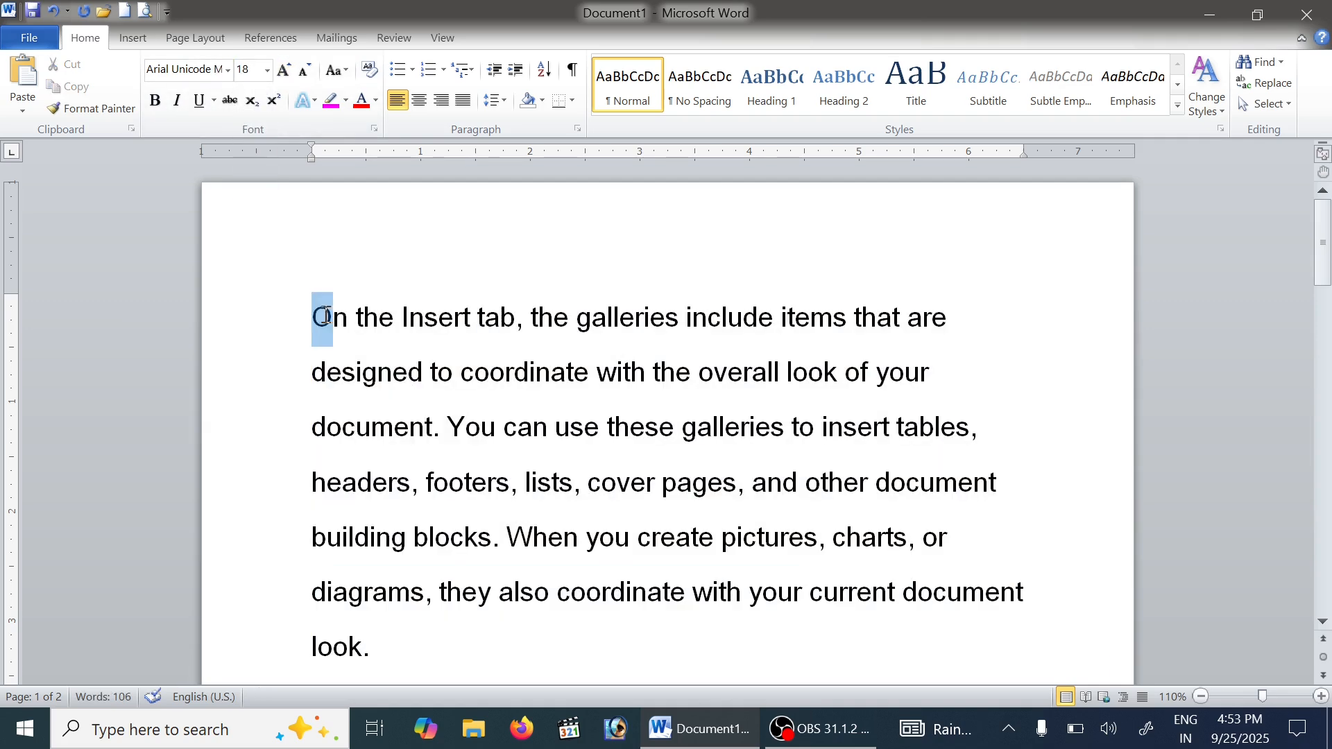
{"action": "left_click", "coordinate": [252, 73]}
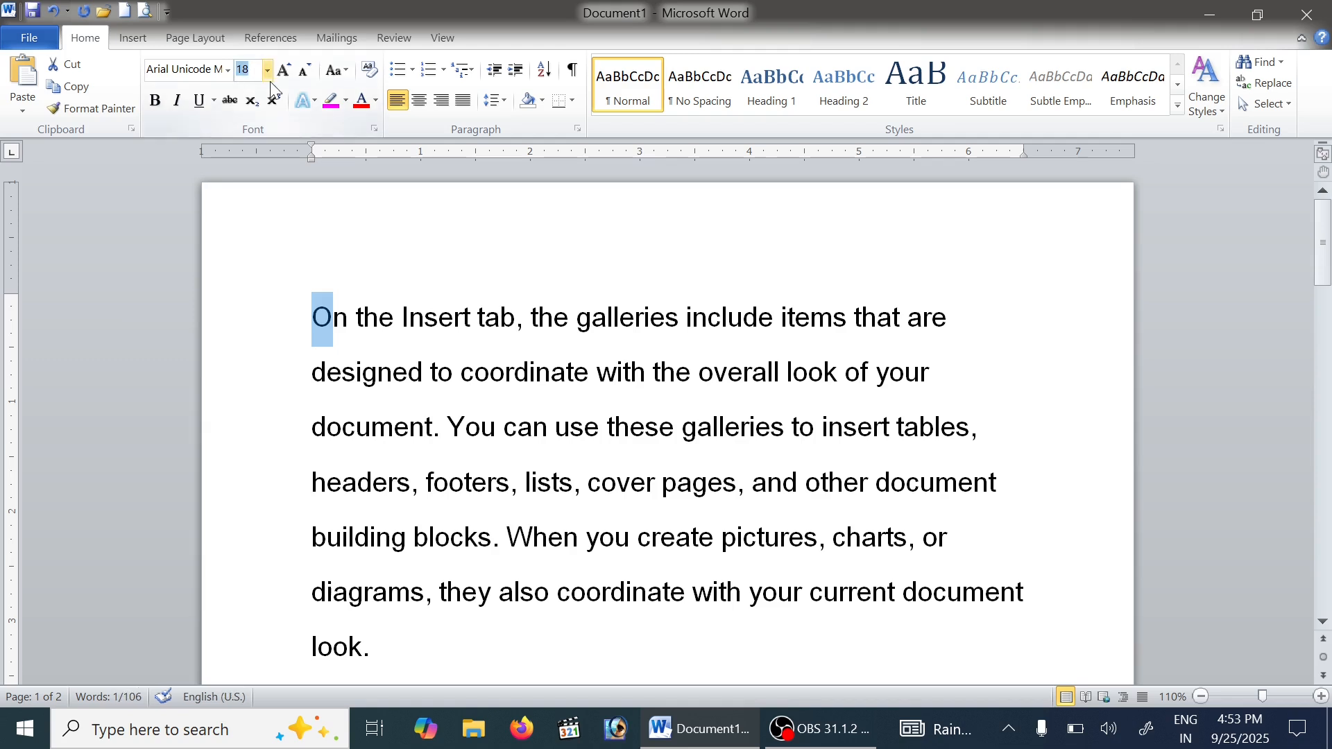
{"action": "type", "text": "2"}
{"action": "type", "text": "6"}
{"action": "type", "text": "38"}
{"action": "key", "text": "Return"}
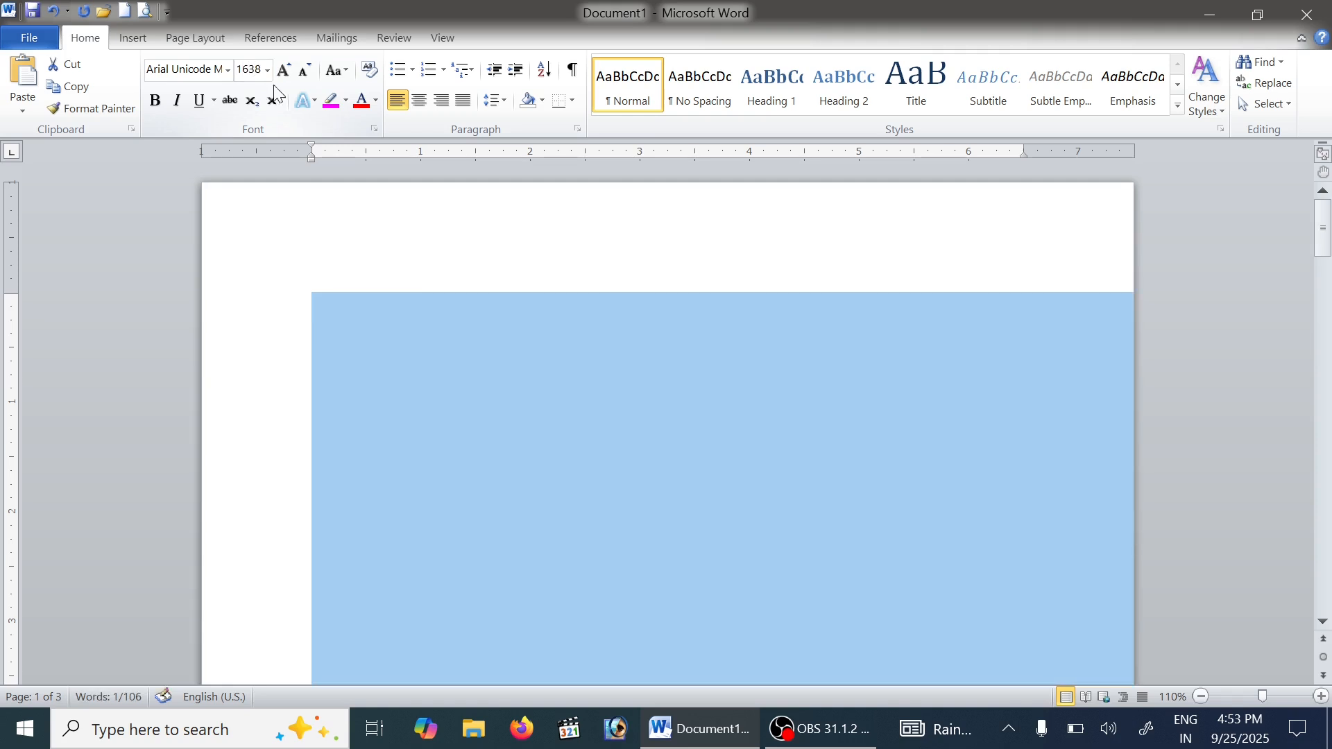
{"action": "scroll", "coordinate": [742, 401], "scroll_direction": "down", "scroll_amount": 5}
{"action": "scroll", "coordinate": [694, 378], "scroll_direction": "down", "scroll_amount": 3}
{"action": "scroll", "coordinate": [710, 392], "scroll_direction": "up", "scroll_amount": 5}
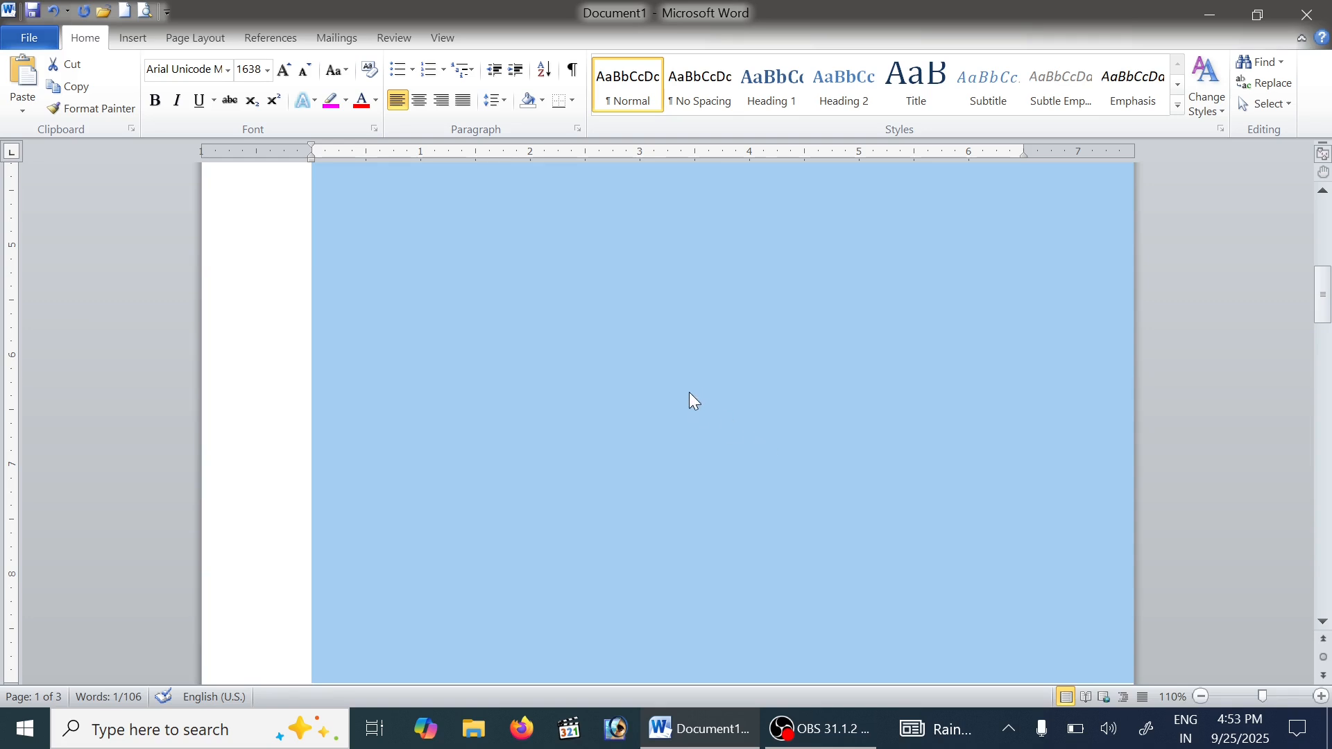
Set the font size of the first letter "O" to 14 and deselect it
{"action": "left_click", "coordinate": [267, 70]}
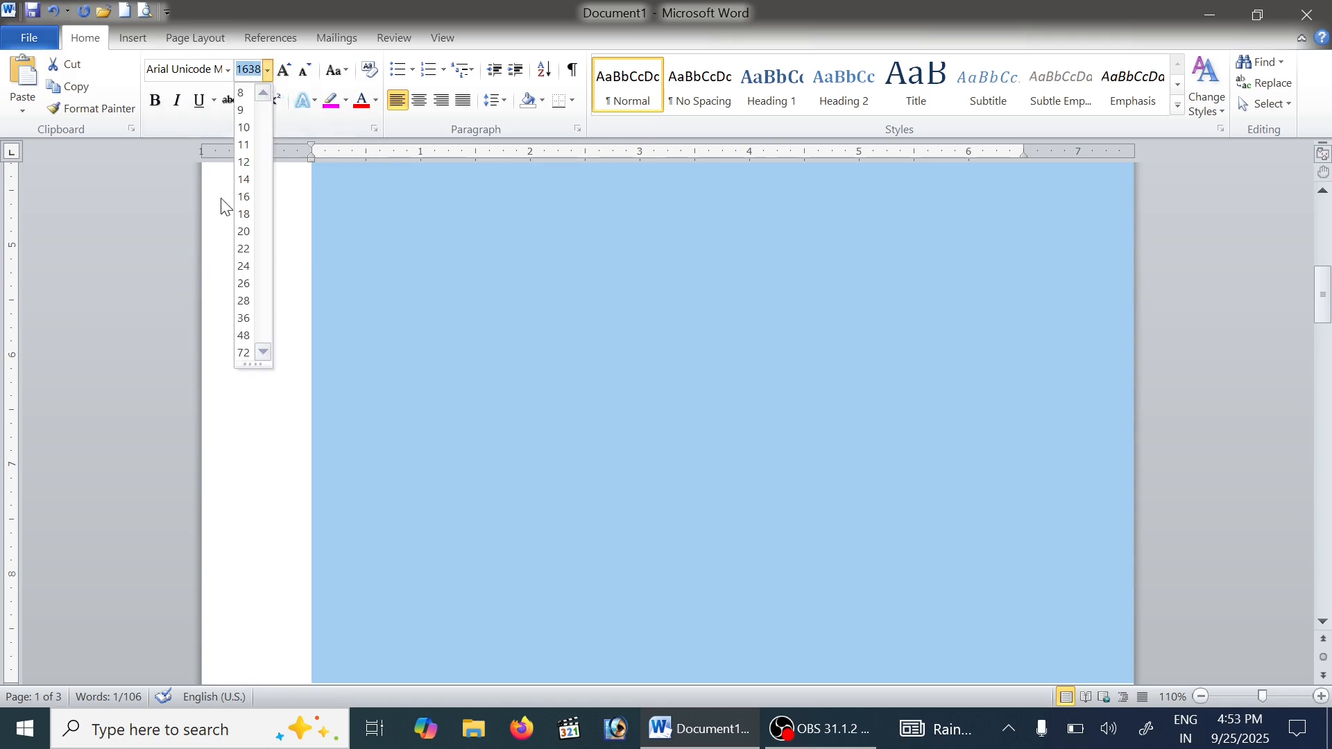
{"action": "left_click", "coordinate": [250, 182]}
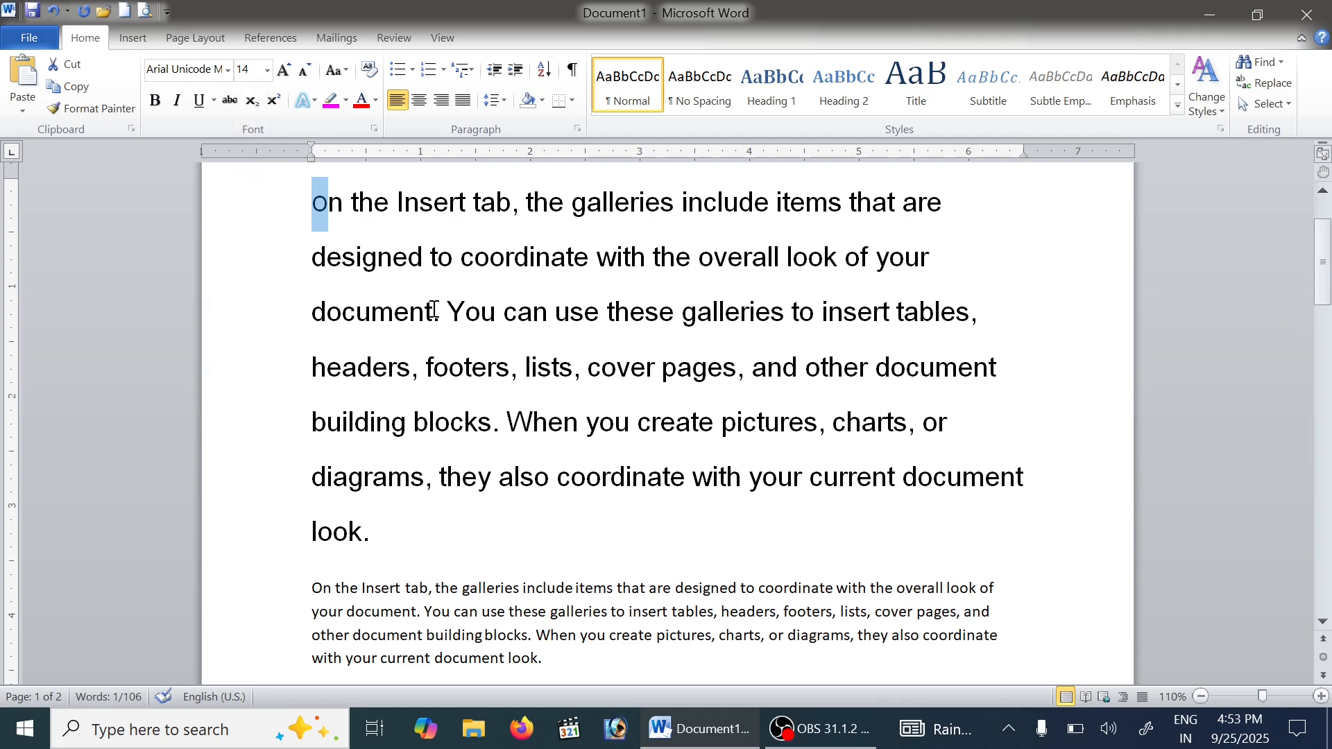
{"action": "scroll", "coordinate": [433, 310], "scroll_direction": "up", "scroll_amount": 2}
{"action": "left_click", "coordinate": [552, 372]}
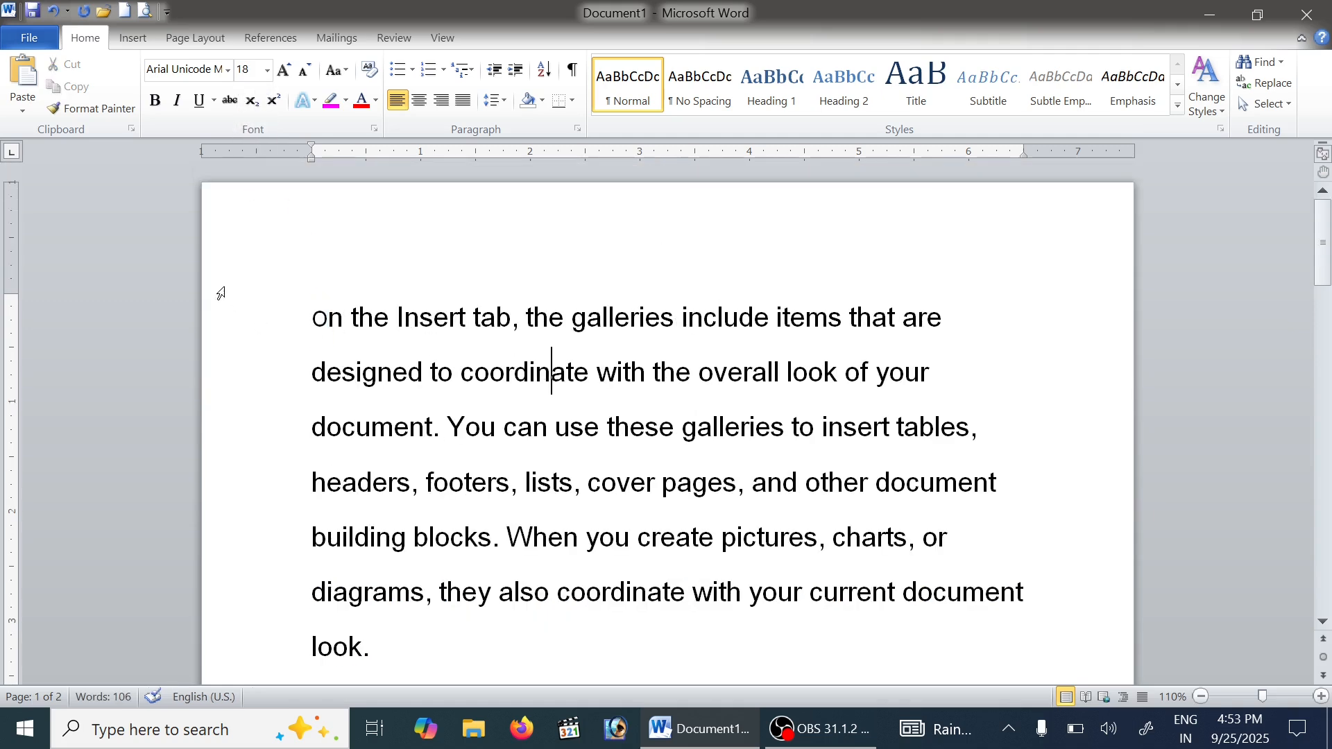
Undo the recent font size changes until the first paragraph is back at size 8, and deselect it
{"action": "left_click", "coordinate": [52, 11]}
{"action": "left_click", "coordinate": [53, 11]}
{"action": "left_click", "coordinate": [52, 11]}
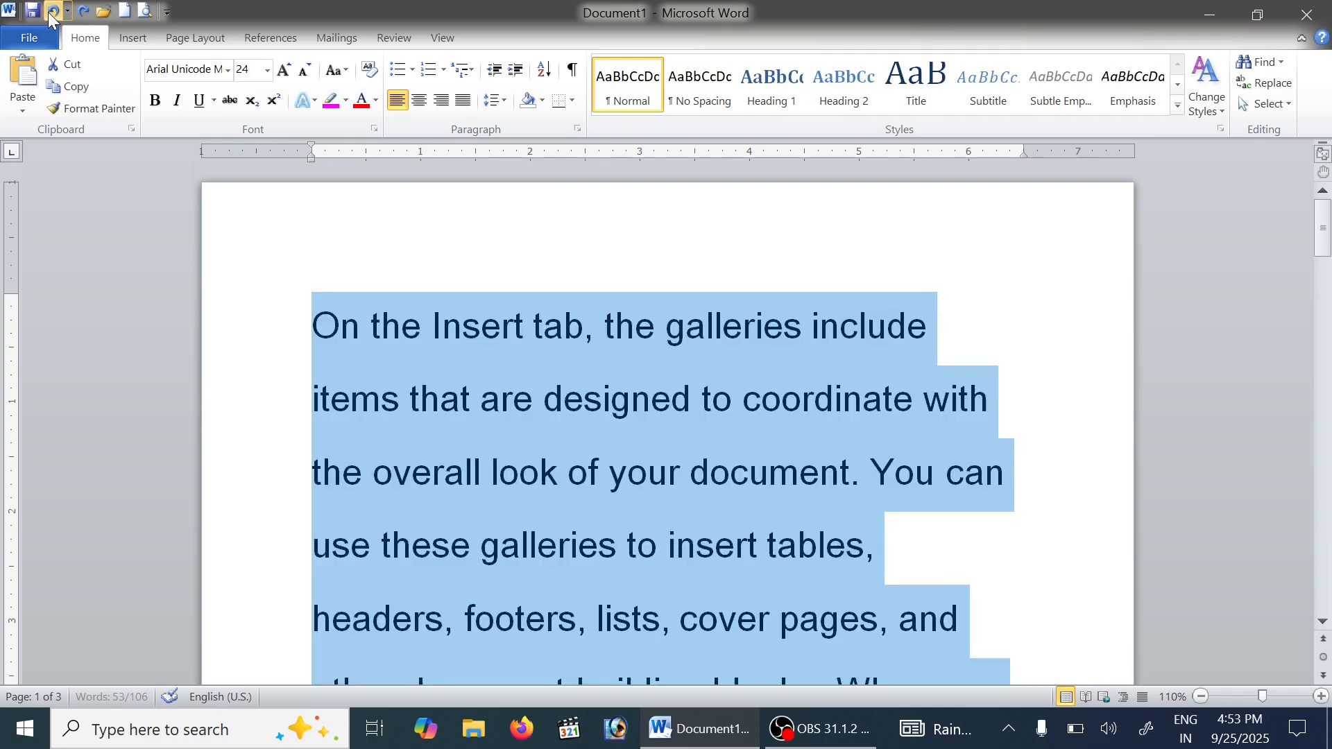
{"action": "left_click", "coordinate": [52, 11]}
{"action": "left_click", "coordinate": [52, 11]}
{"action": "left_click", "coordinate": [52, 11]}
{"action": "left_click", "coordinate": [52, 11]}
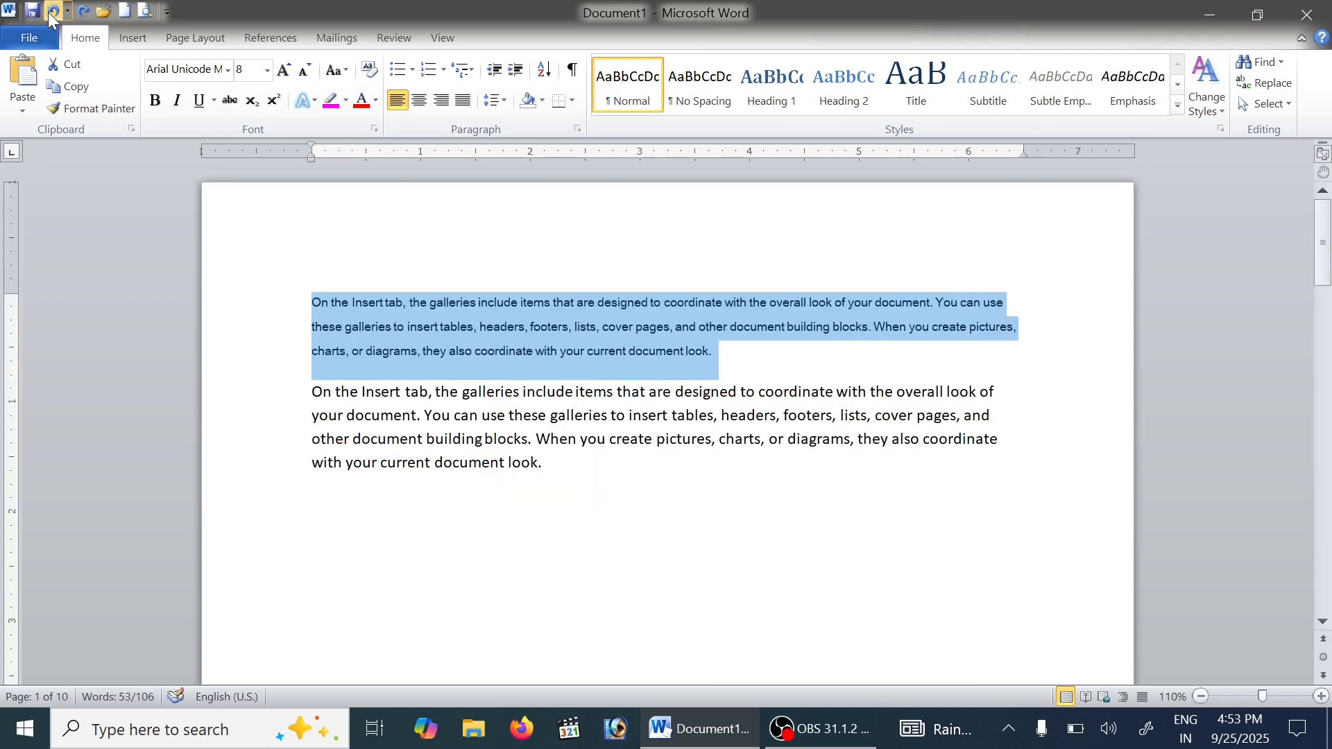
{"action": "left_click", "coordinate": [455, 355]}
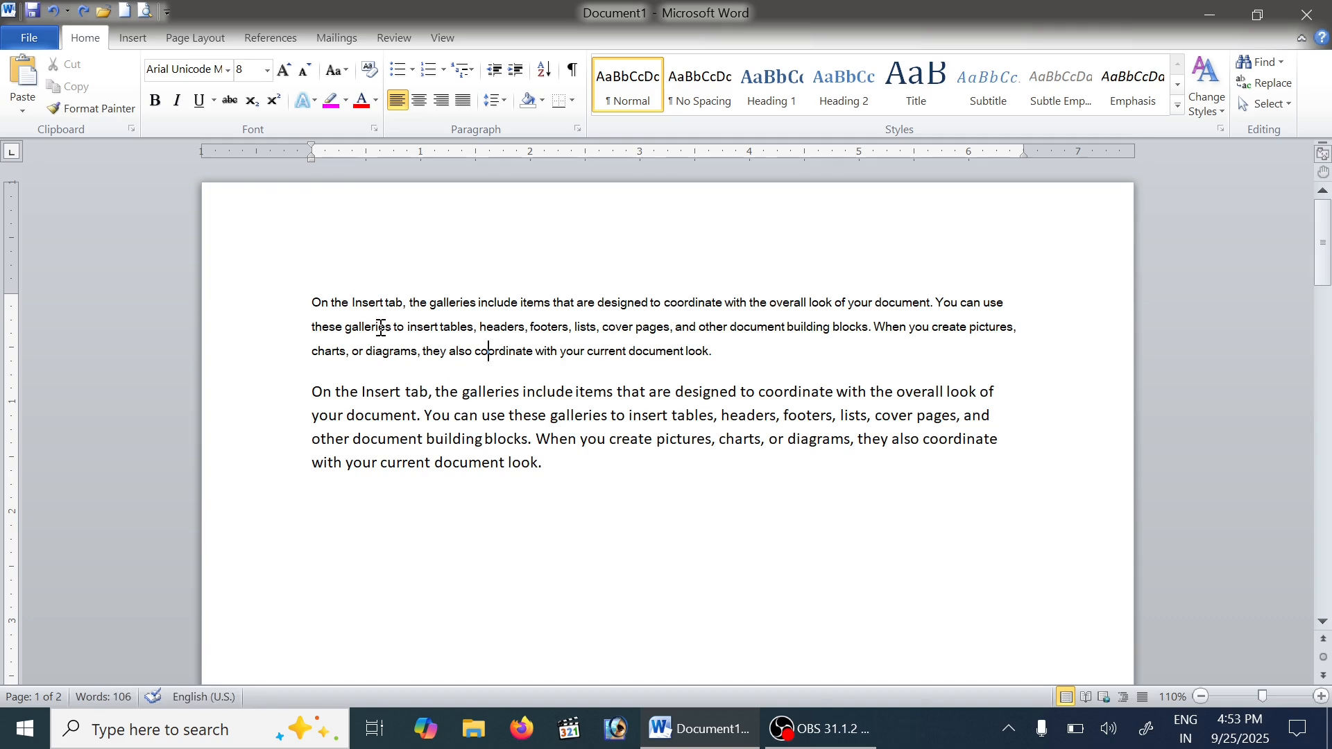
Select both paragraphs and set their font size to 12
{"action": "left_click_drag", "start_coordinate": [290, 299], "coordinate": [516, 534]}
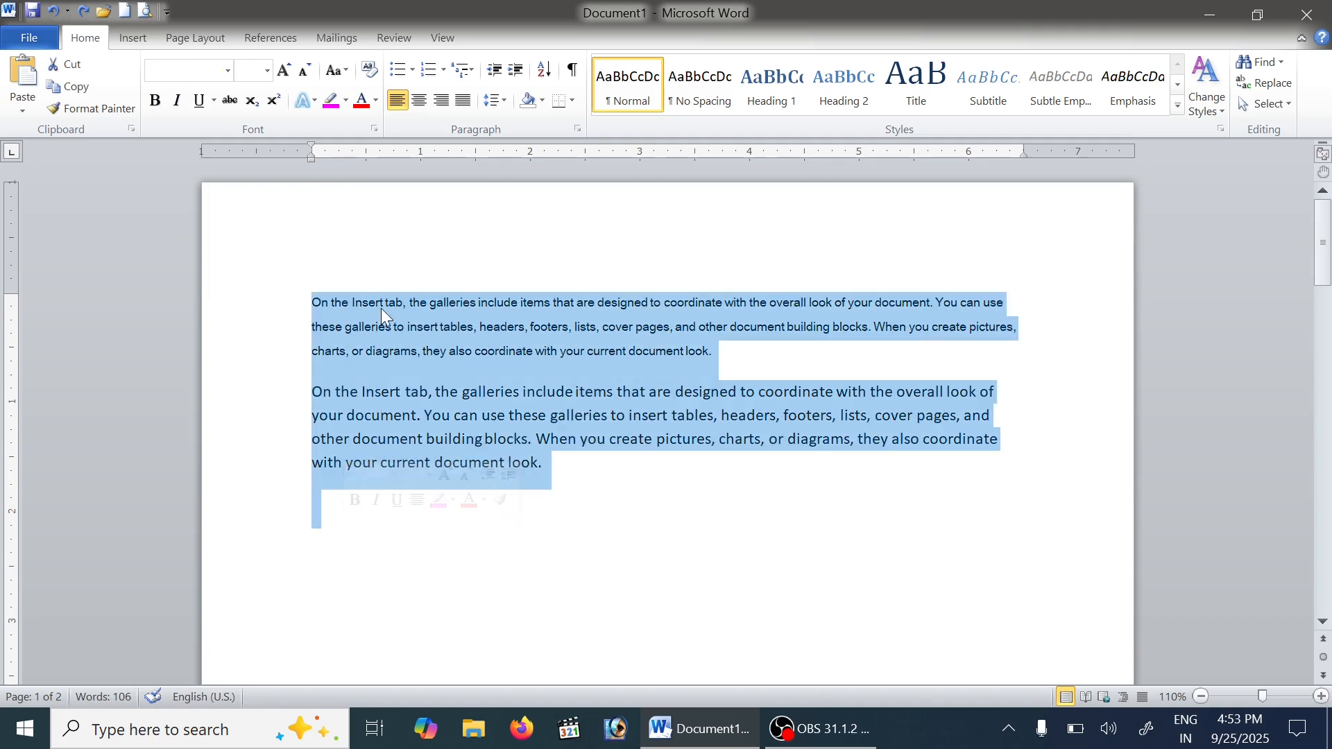
{"action": "left_click", "coordinate": [266, 70]}
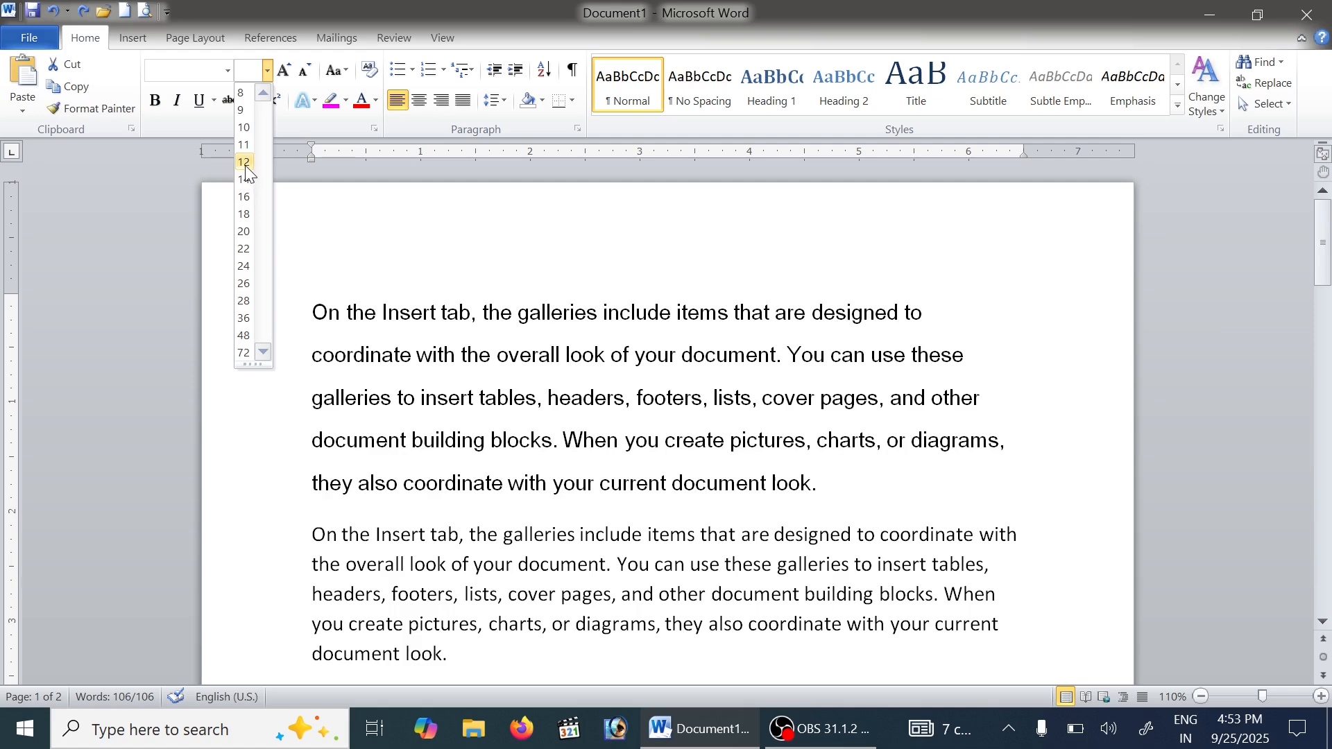
{"action": "left_click", "coordinate": [245, 163]}
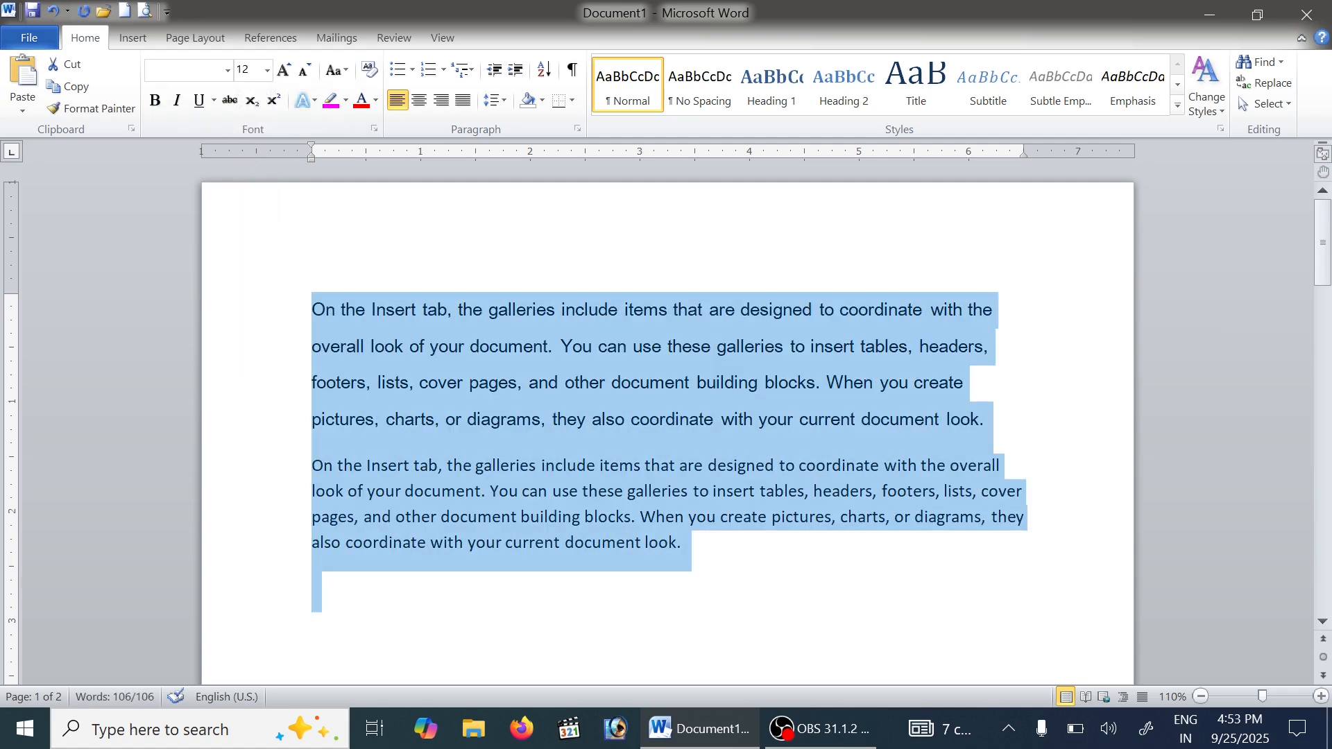
Set the font of the word "the" at the start of the first paragraph to Calibri (Body)
{"action": "left_click", "coordinate": [356, 309]}
{"action": "left_click", "coordinate": [267, 70]}
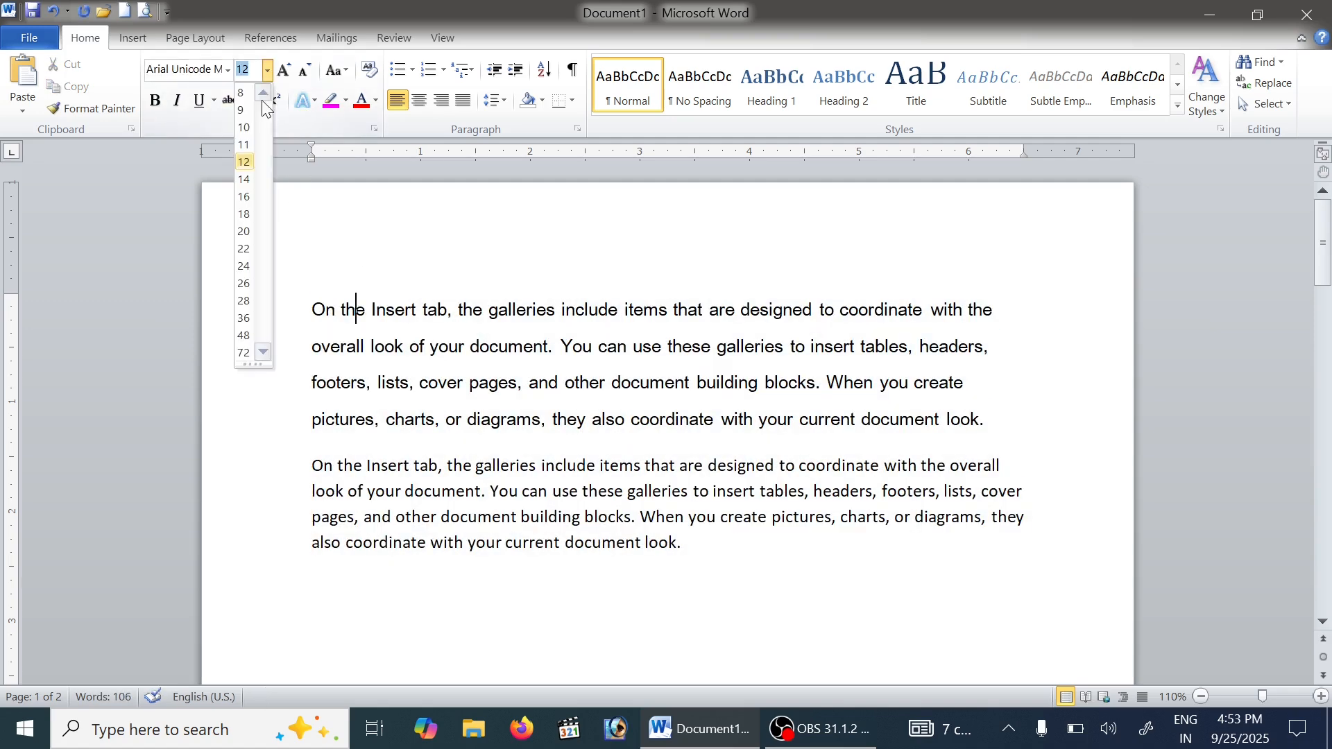
{"action": "left_click", "coordinate": [228, 70]}
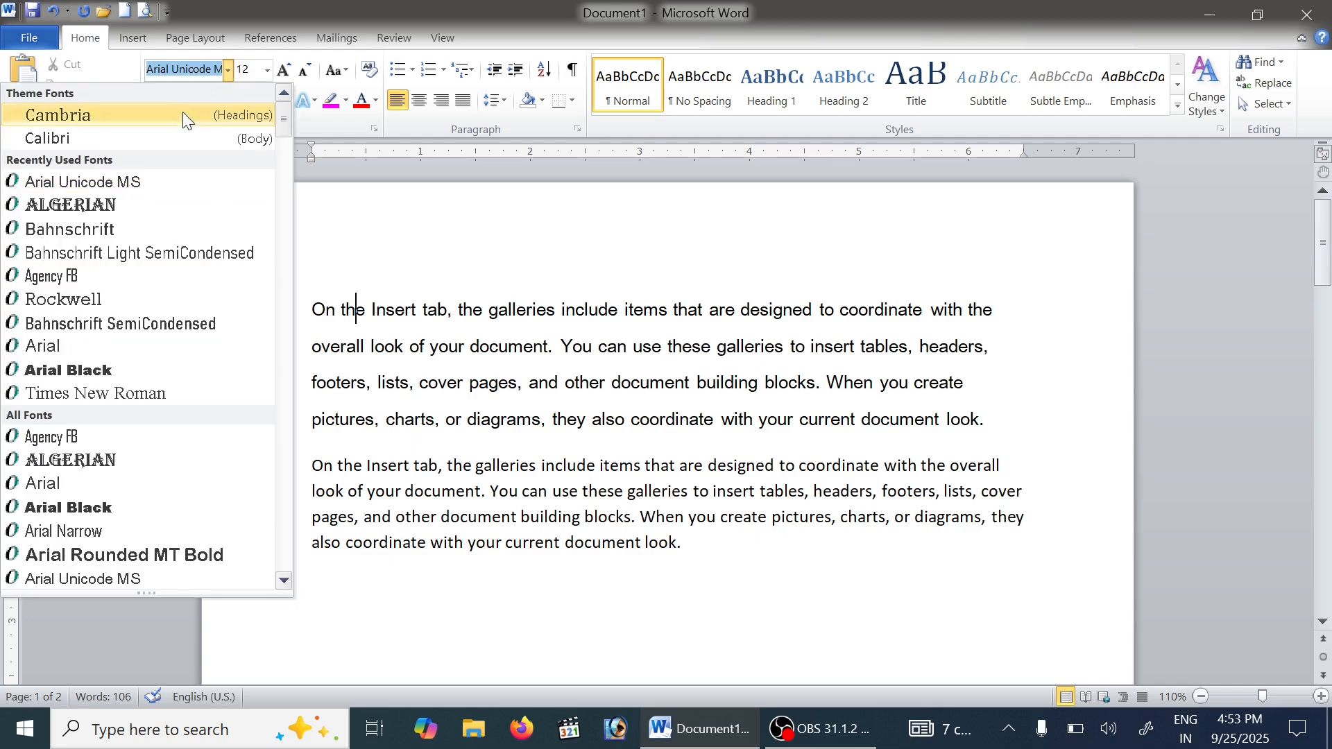
{"action": "left_click", "coordinate": [173, 138]}
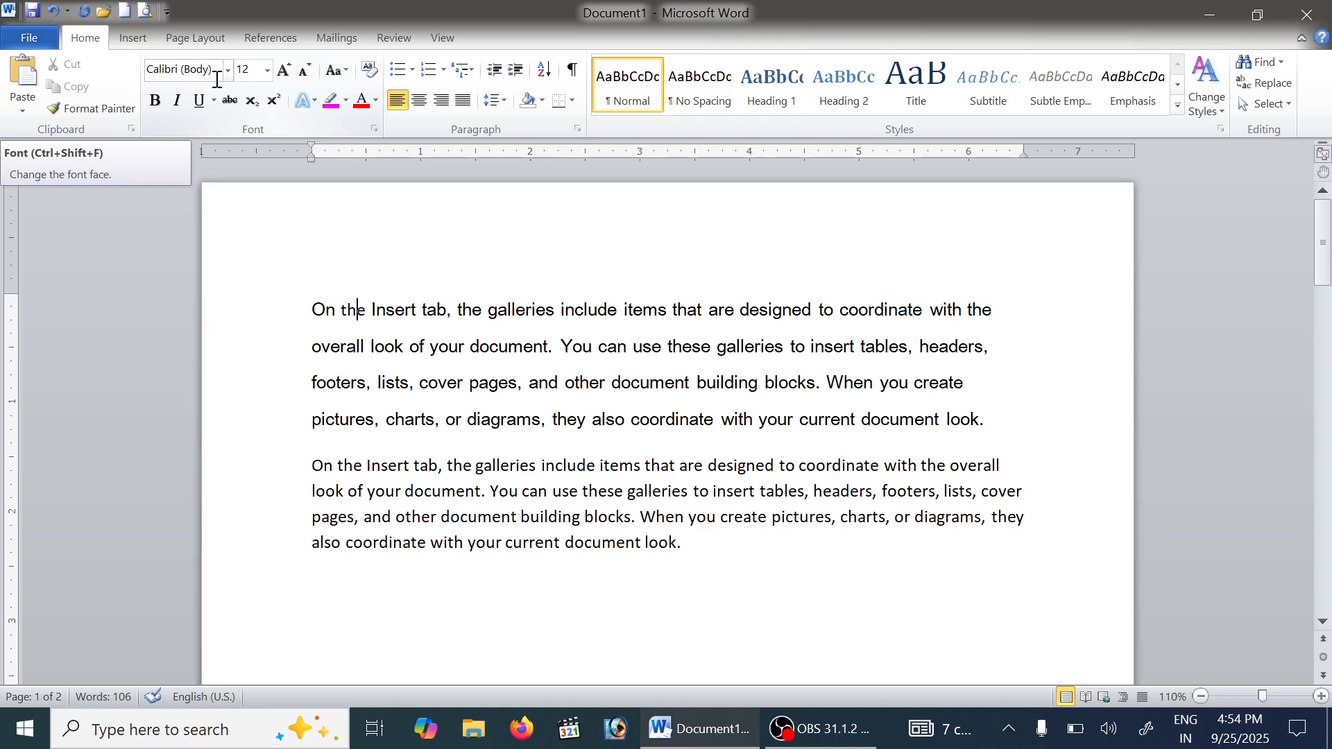
Set the word "the" at the start of the first paragraph to size 11 and enlarge it stepwise to 100
{"action": "left_click", "coordinate": [268, 71]}
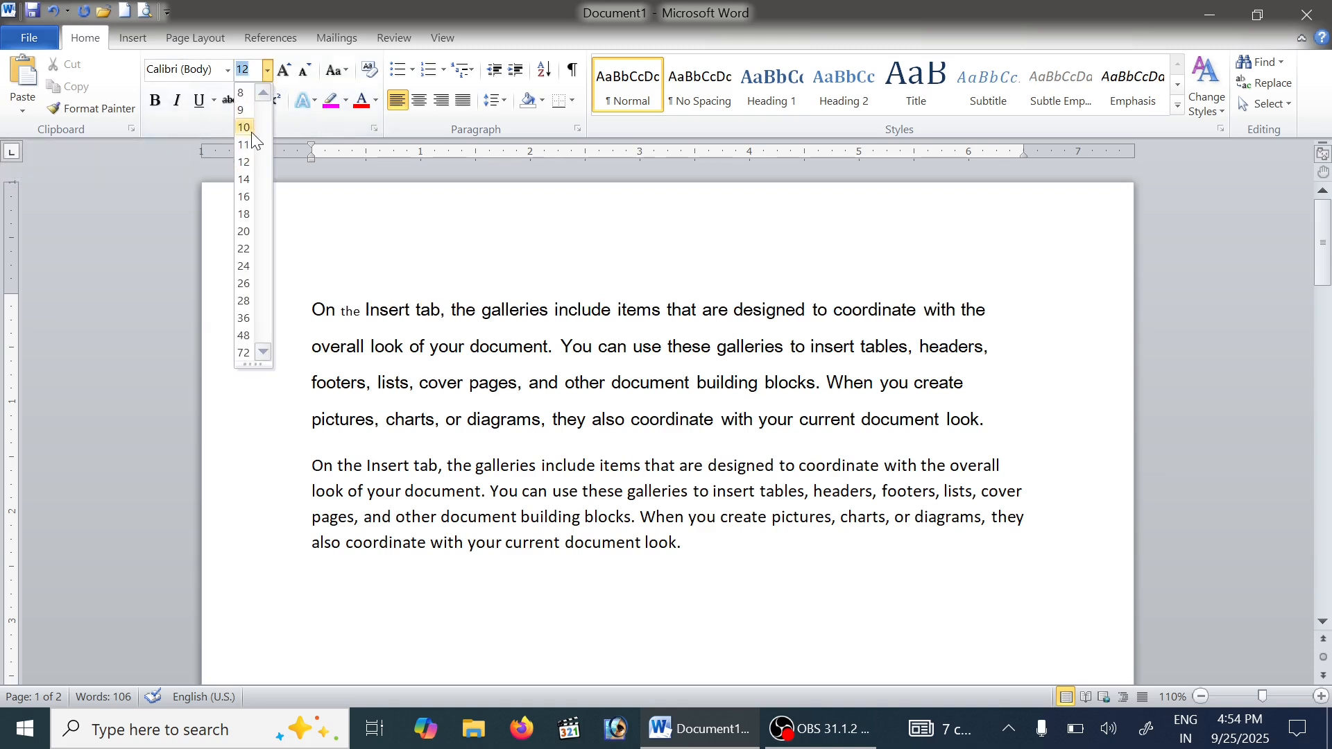
{"action": "left_click", "coordinate": [250, 161]}
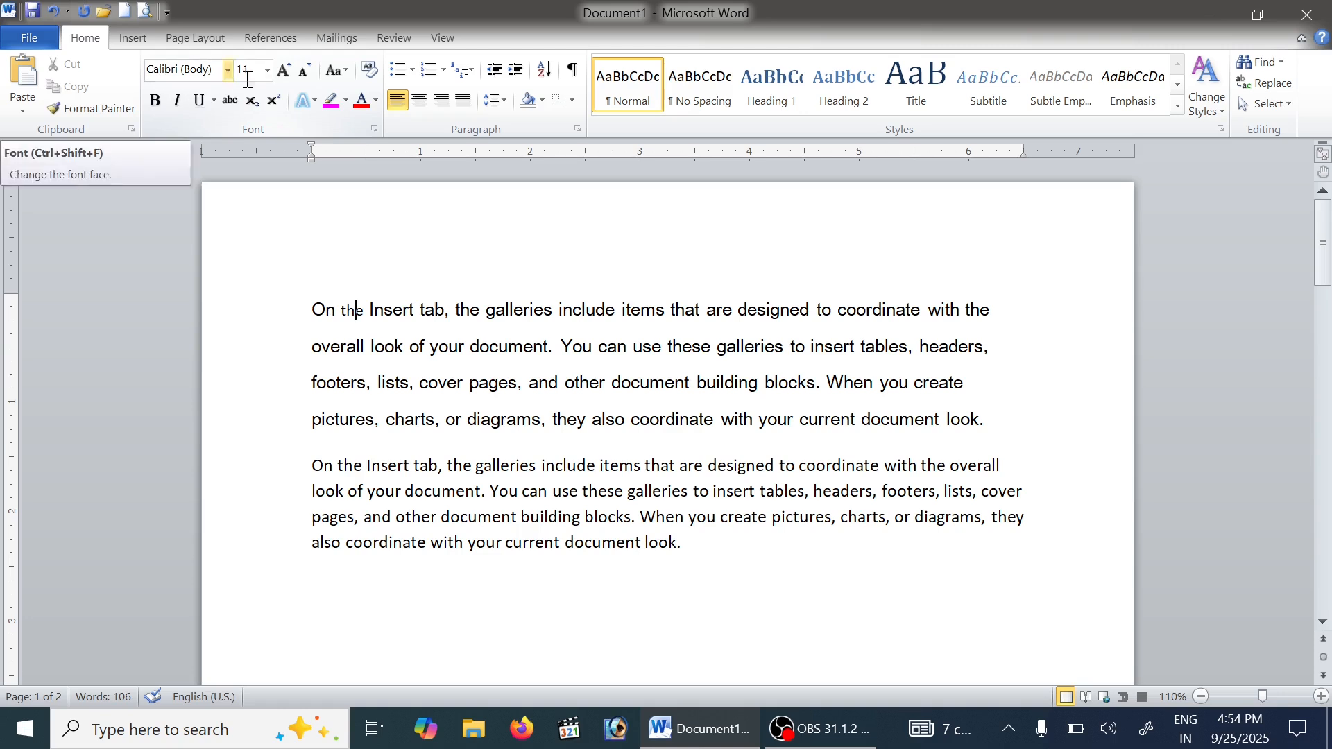
{"action": "left_click", "coordinate": [283, 70]}
{"action": "left_click", "coordinate": [283, 70]}
{"action": "left_click", "coordinate": [283, 70]}
{"action": "left_click", "coordinate": [283, 70]}
{"action": "left_click", "coordinate": [283, 70]}
{"action": "left_click", "coordinate": [283, 70]}
{"action": "left_click", "coordinate": [283, 70]}
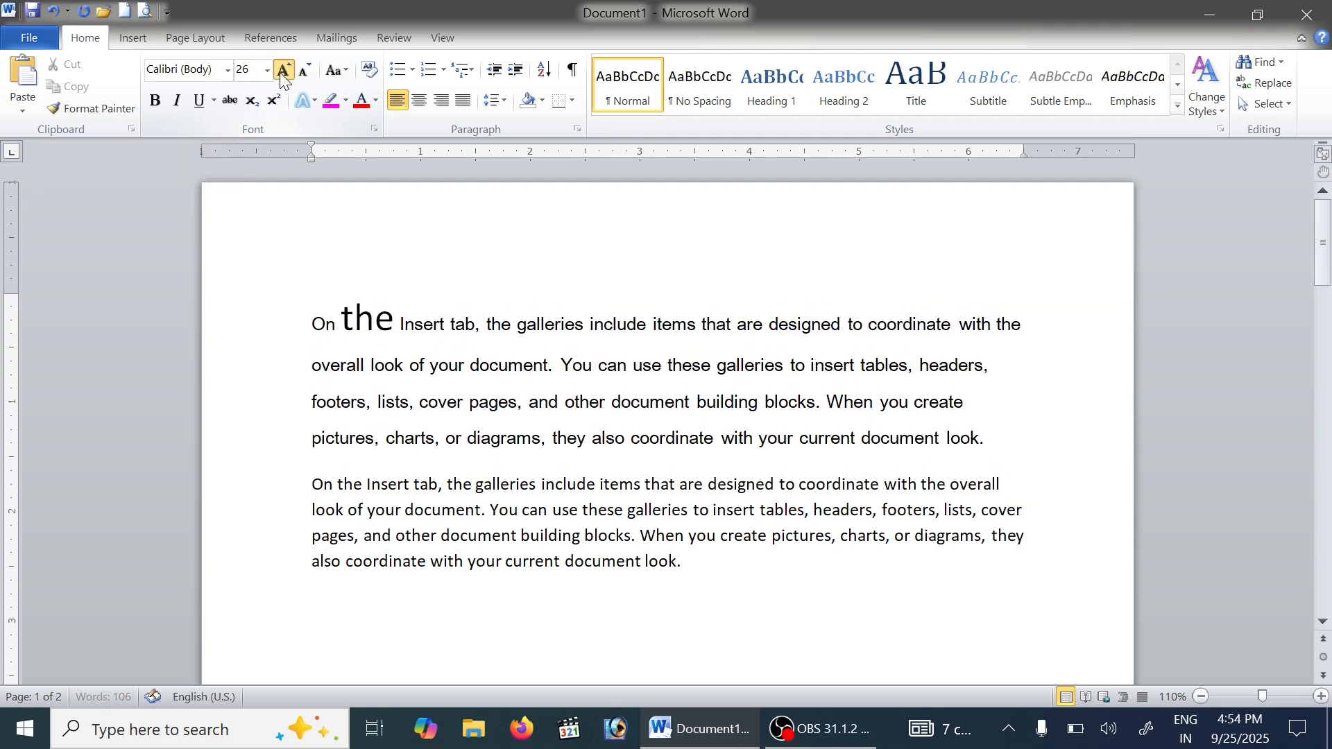
{"action": "left_click", "coordinate": [283, 71]}
{"action": "double_click", "coordinate": [283, 70]}
{"action": "left_click", "coordinate": [283, 71]}
{"action": "left_click", "coordinate": [284, 70]}
{"action": "left_click", "coordinate": [284, 70]}
{"action": "left_click", "coordinate": [283, 70]}
{"action": "left_click", "coordinate": [283, 70]}
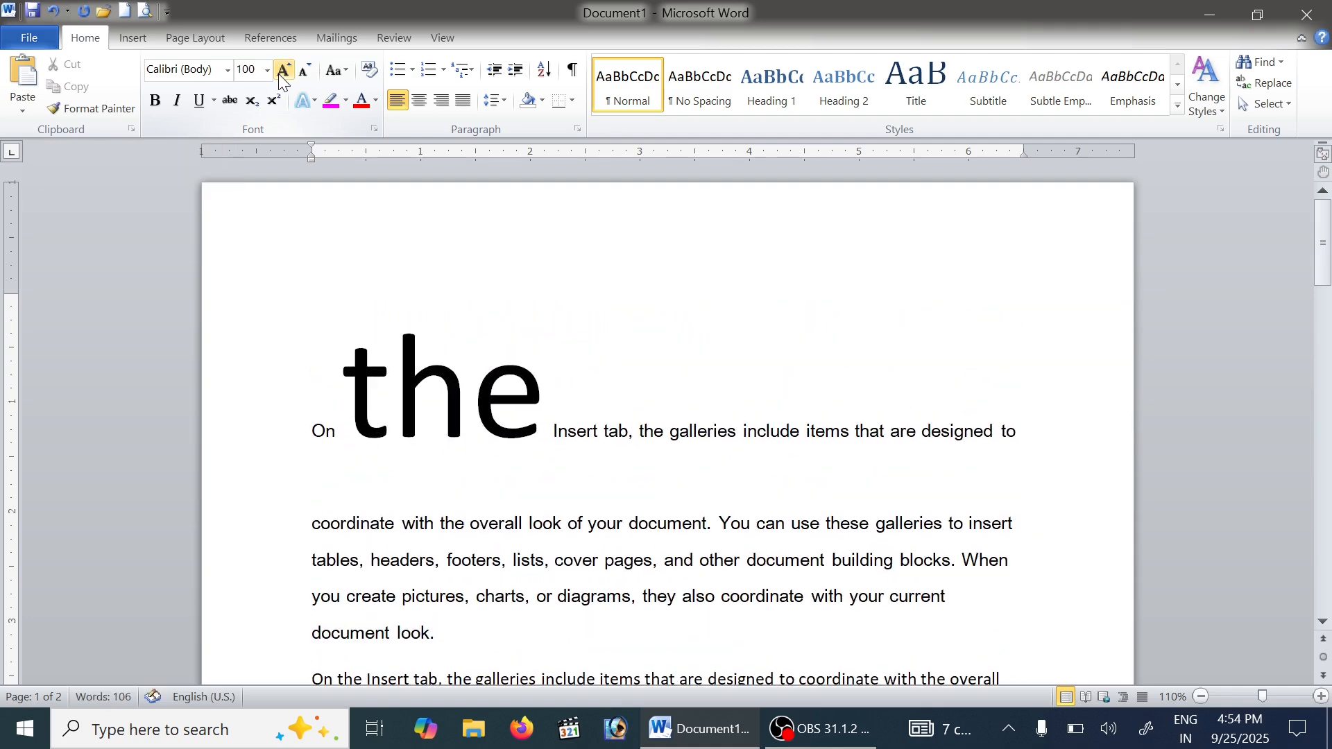
Shrink the font of the enlarged word "the" step by step down to size 10
{"action": "left_click", "coordinate": [305, 70]}
{"action": "left_click", "coordinate": [305, 70]}
{"action": "left_click", "coordinate": [305, 70]}
{"action": "left_click", "coordinate": [305, 71]}
{"action": "left_click", "coordinate": [306, 73]}
{"action": "left_click", "coordinate": [306, 73]}
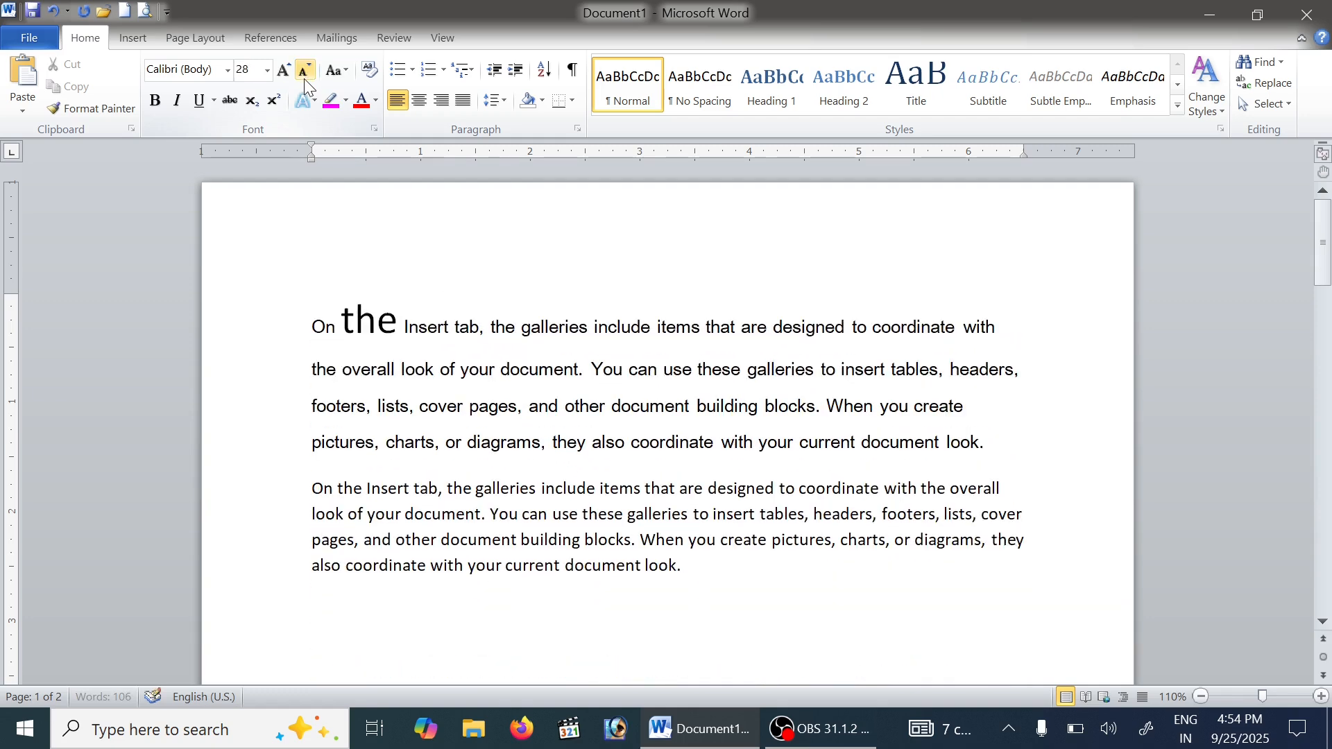
{"action": "left_click", "coordinate": [306, 73]}
{"action": "left_click", "coordinate": [306, 73]}
{"action": "left_click", "coordinate": [306, 72]}
{"action": "left_click", "coordinate": [305, 82]}
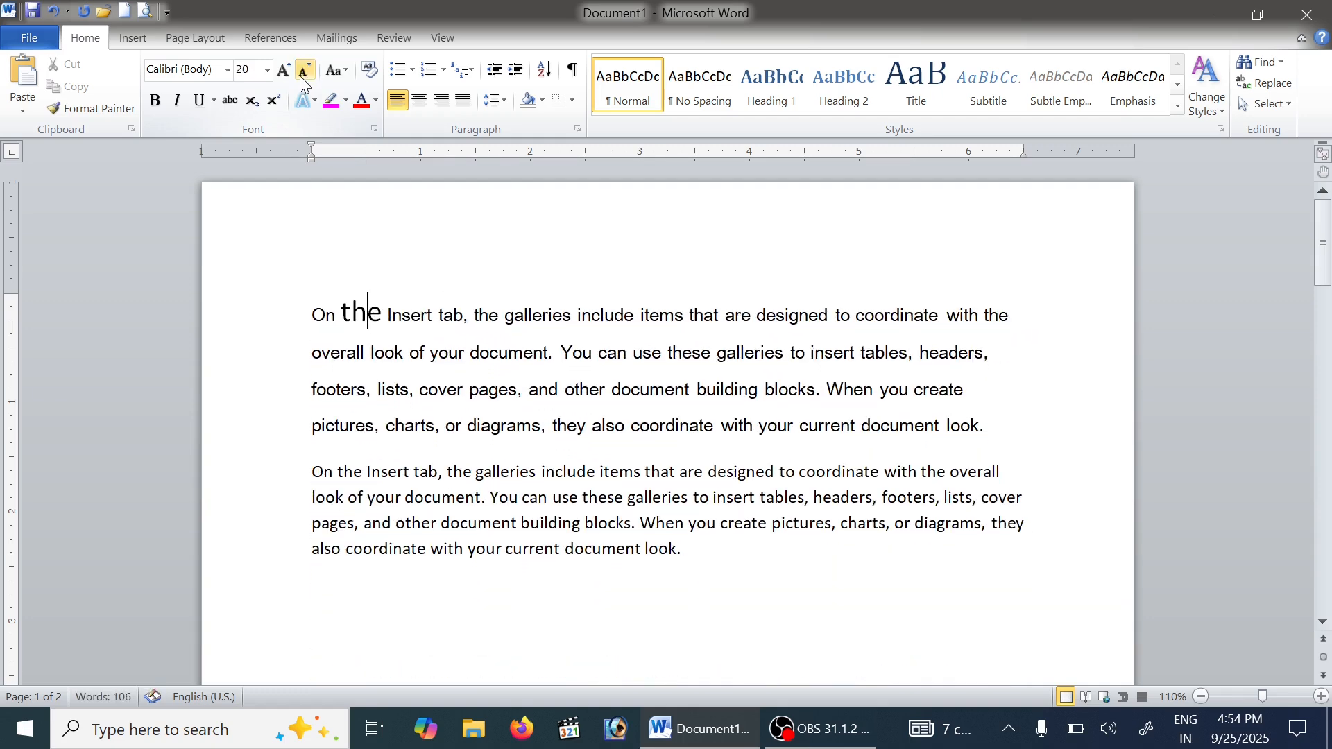
{"action": "left_click", "coordinate": [304, 80]}
{"action": "left_click", "coordinate": [303, 80]}
{"action": "left_click", "coordinate": [303, 79]}
{"action": "left_click", "coordinate": [304, 80]}
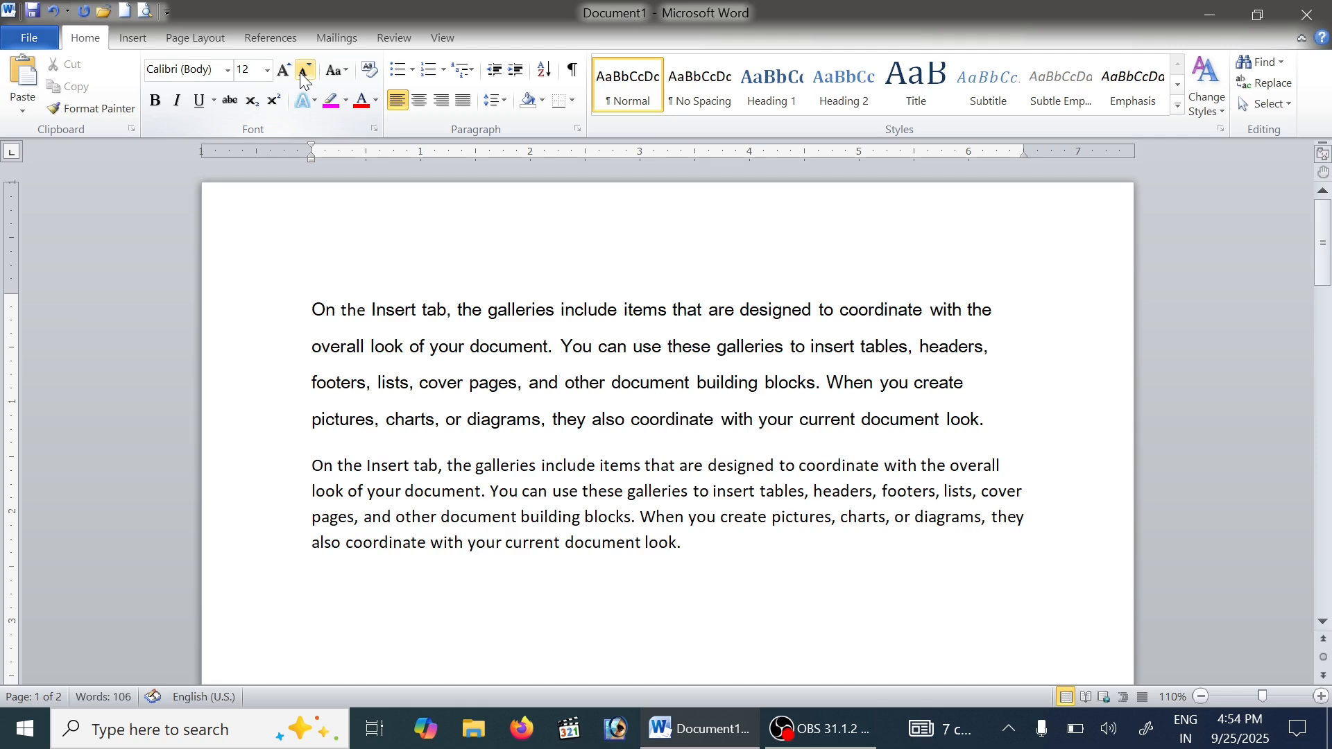
{"action": "left_click", "coordinate": [303, 80]}
{"action": "left_click", "coordinate": [303, 80]}
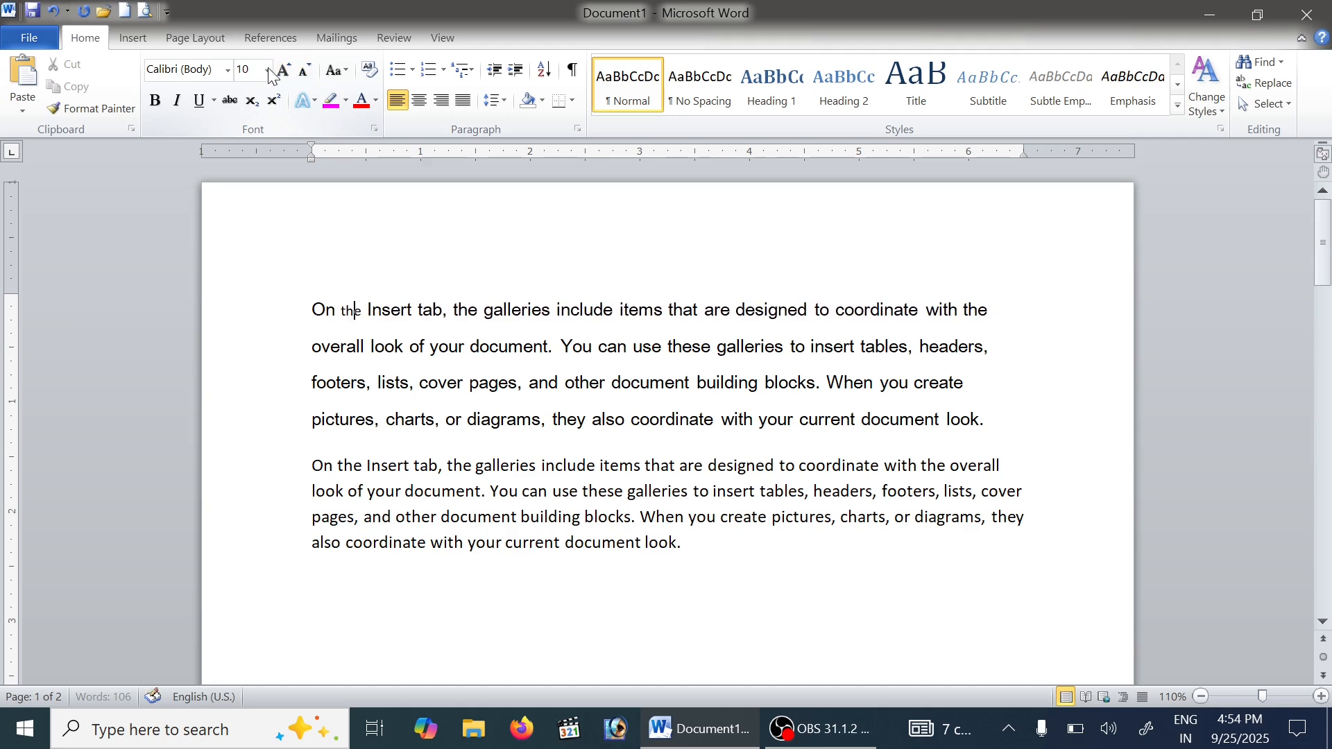
Select the whole first paragraph and apply Sentence case to it
{"action": "left_click", "coordinate": [340, 70]}
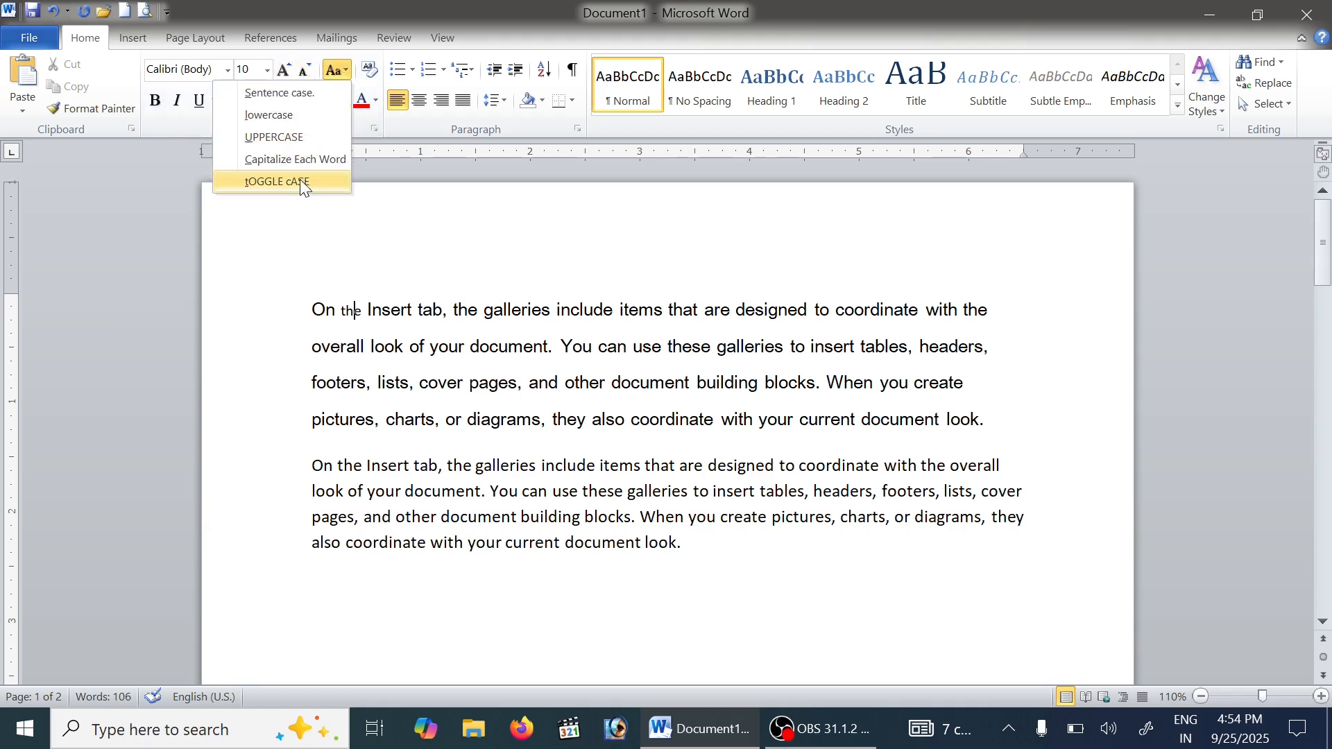
{"action": "left_click", "coordinate": [701, 32]}
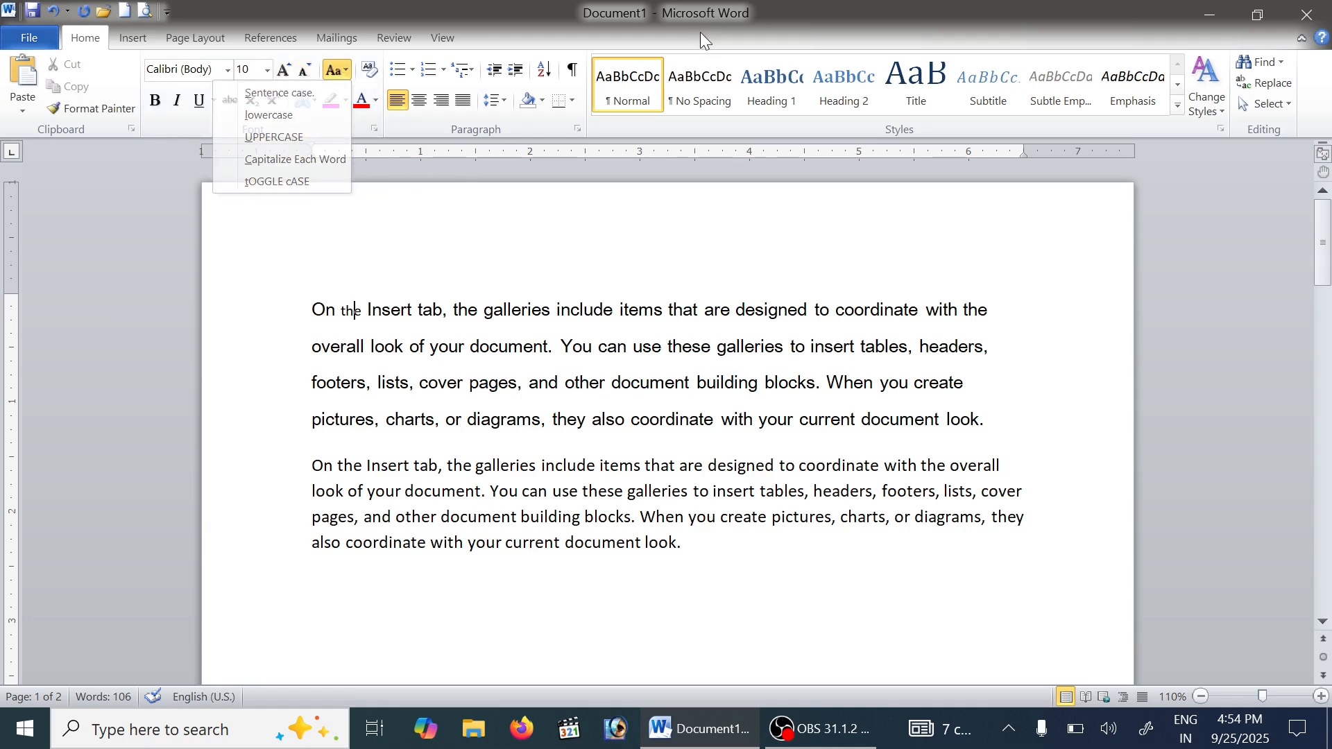
{"action": "double_click", "coordinate": [297, 310]}
{"action": "left_click", "coordinate": [336, 75]}
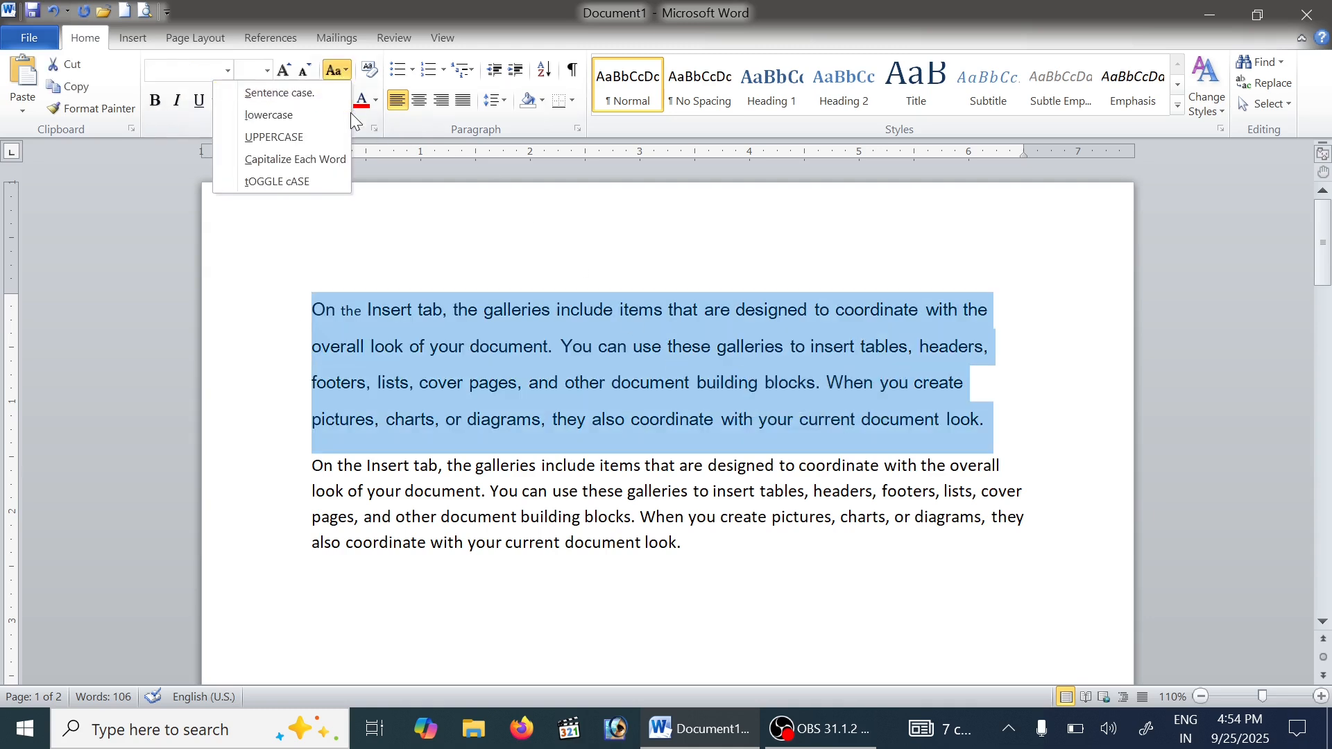
{"action": "left_click", "coordinate": [313, 98]}
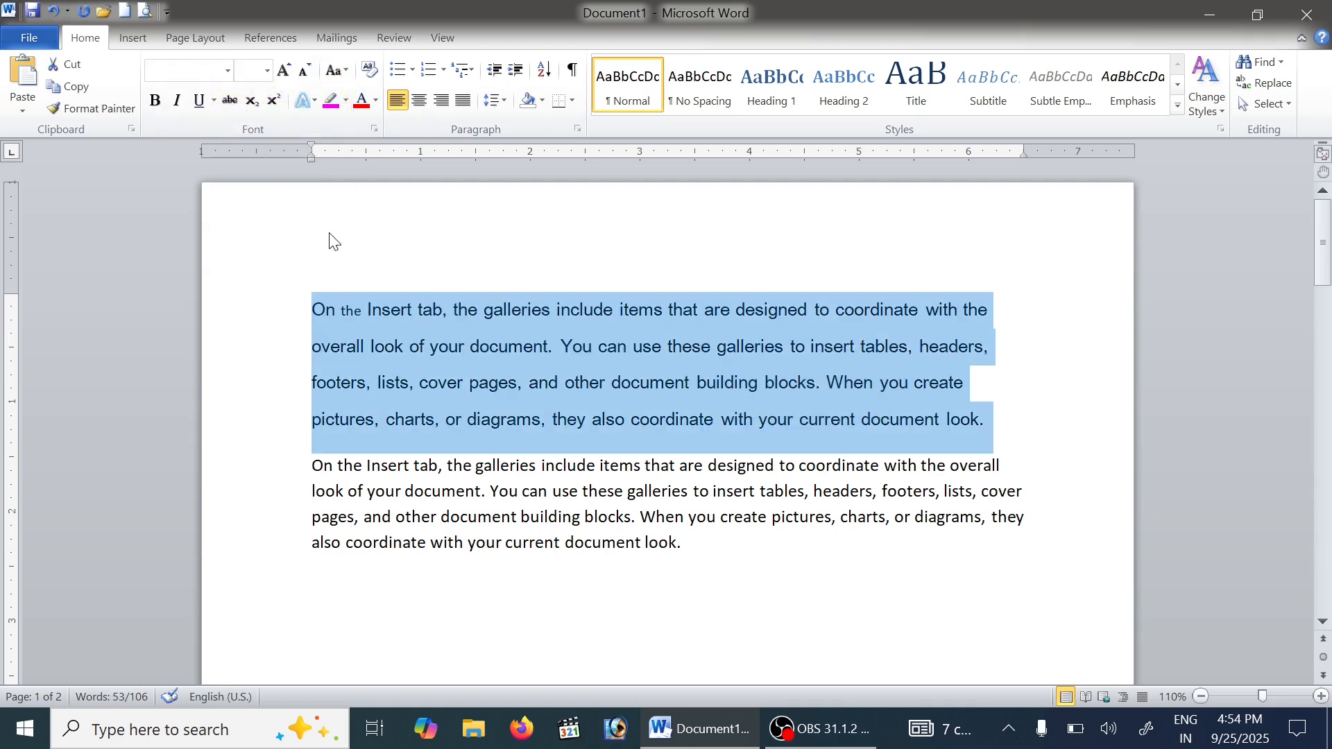
Change the selected first paragraph to lowercase and then to UPPERCASE
{"action": "left_click", "coordinate": [334, 70]}
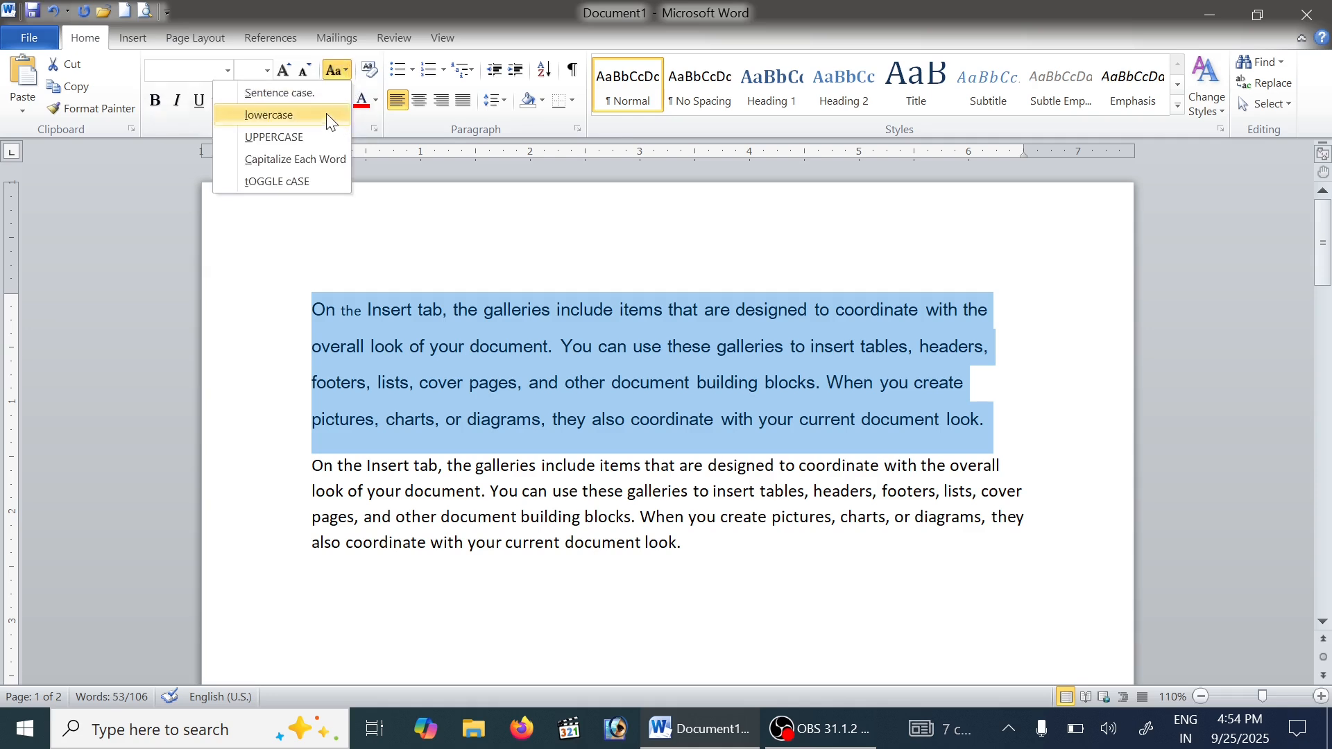
{"action": "left_click", "coordinate": [339, 318]}
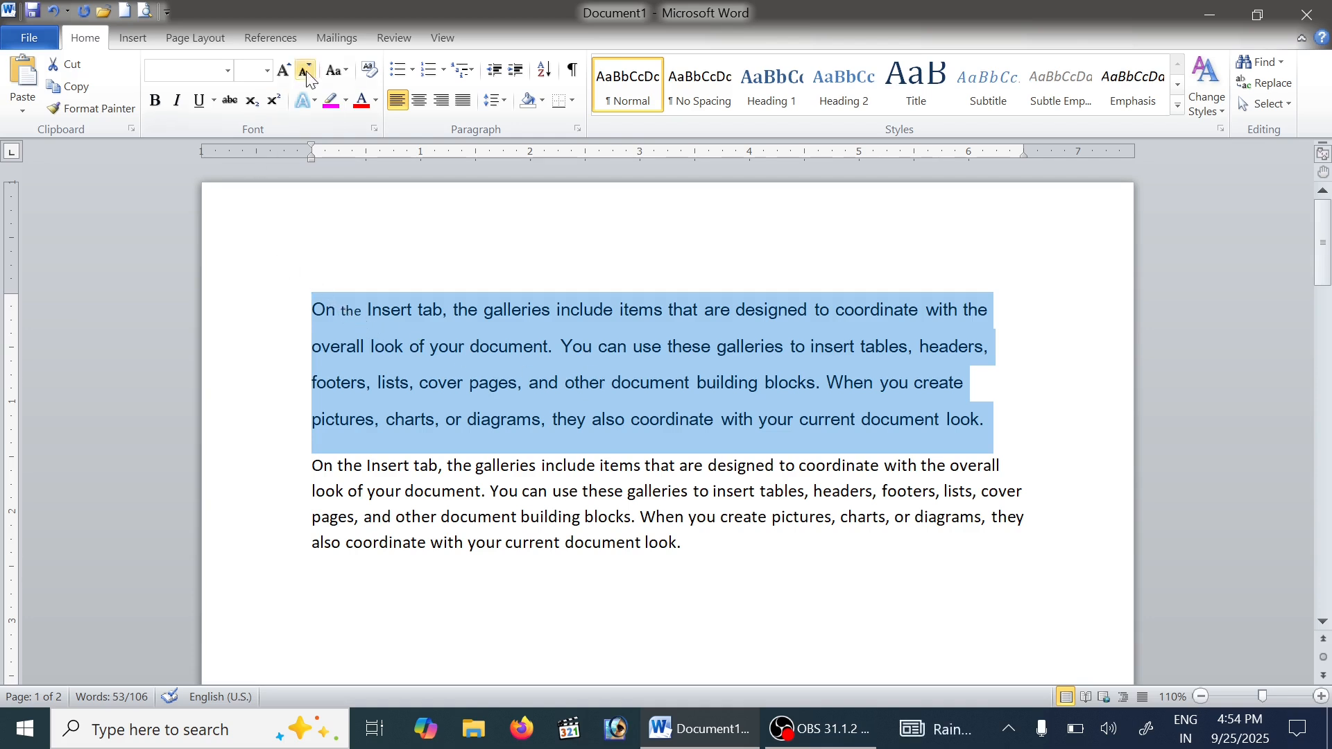
{"action": "left_click", "coordinate": [338, 78]}
{"action": "left_click", "coordinate": [307, 112]}
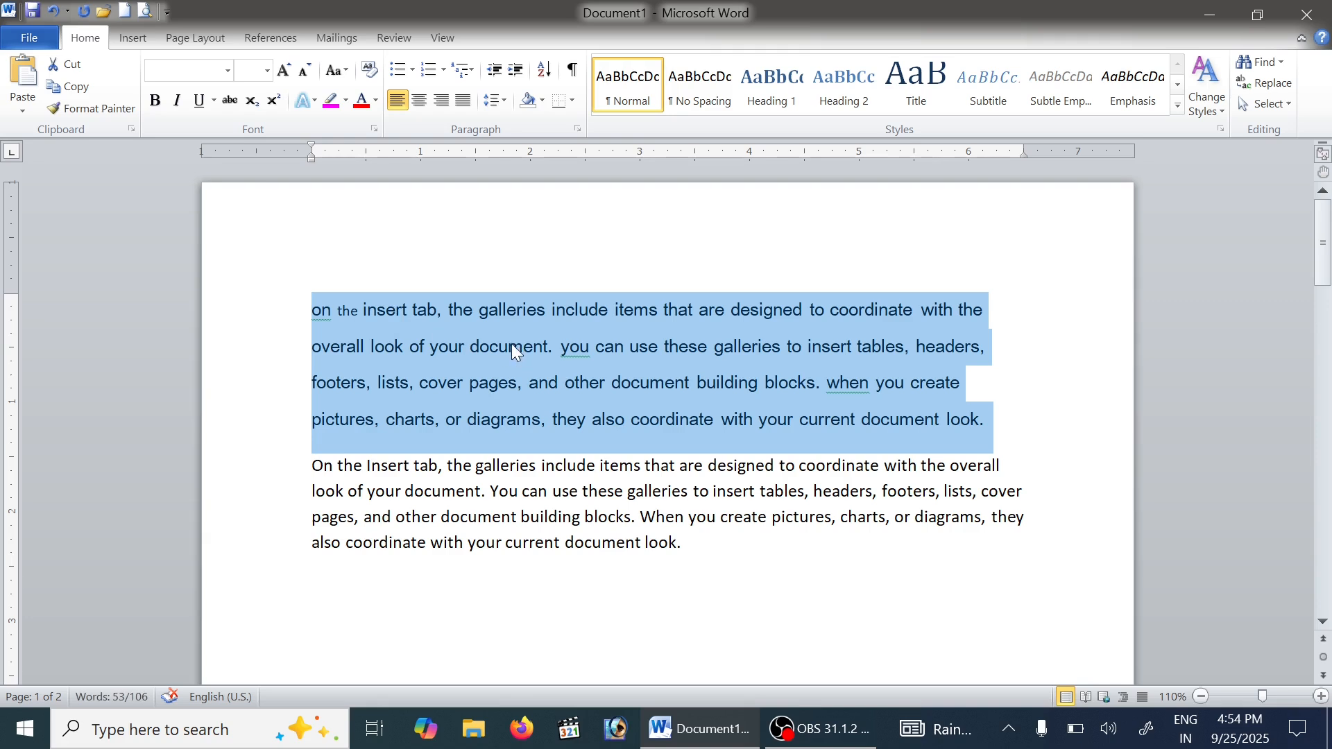
{"action": "left_click", "coordinate": [344, 73]}
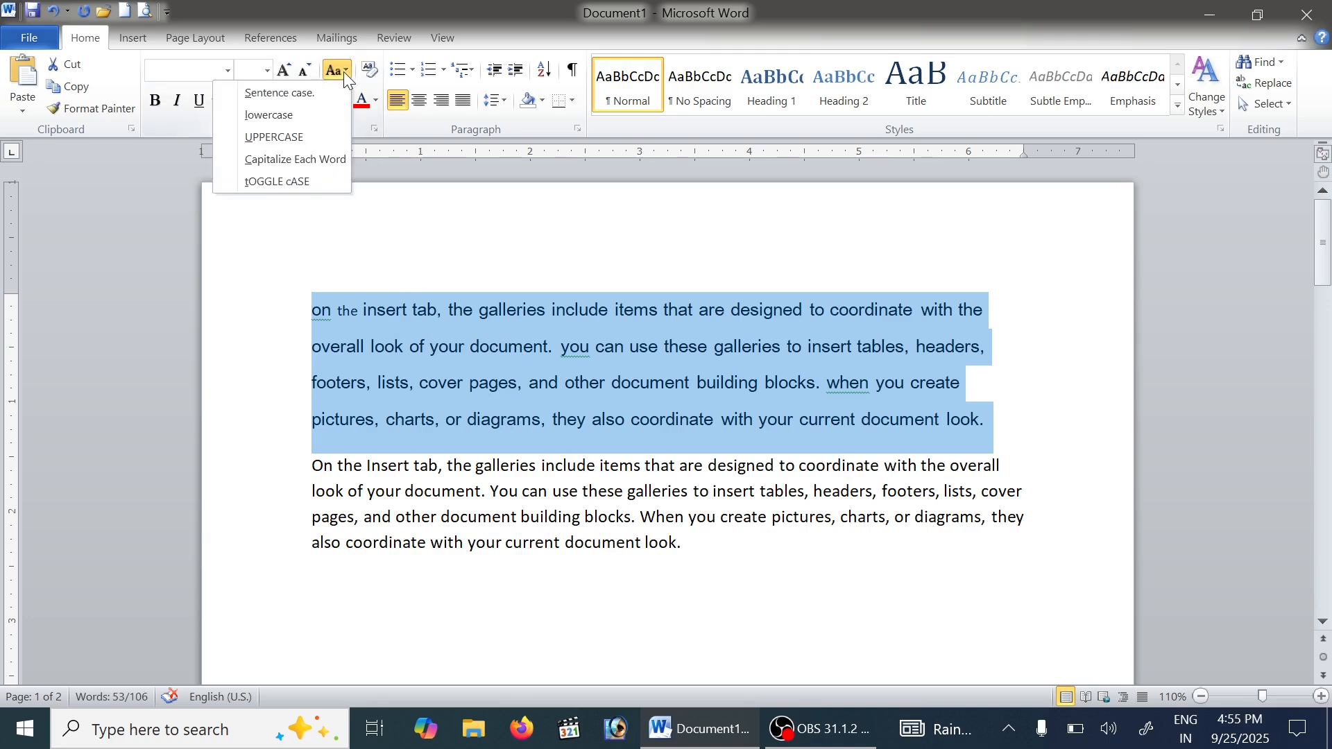
{"action": "left_click", "coordinate": [314, 136]}
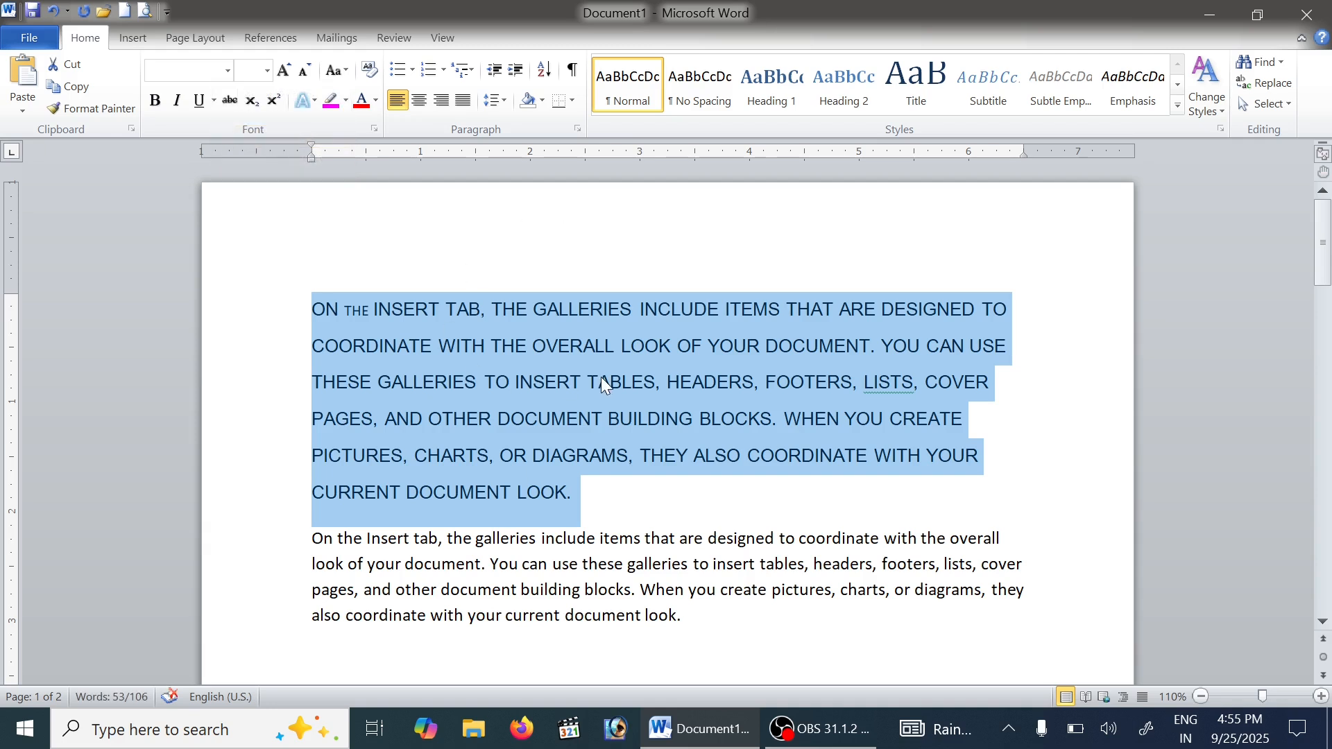
Apply Capitalize Each Word to the first paragraph, then reselect it and apply tOGGLE cASE
{"action": "left_click", "coordinate": [338, 71]}
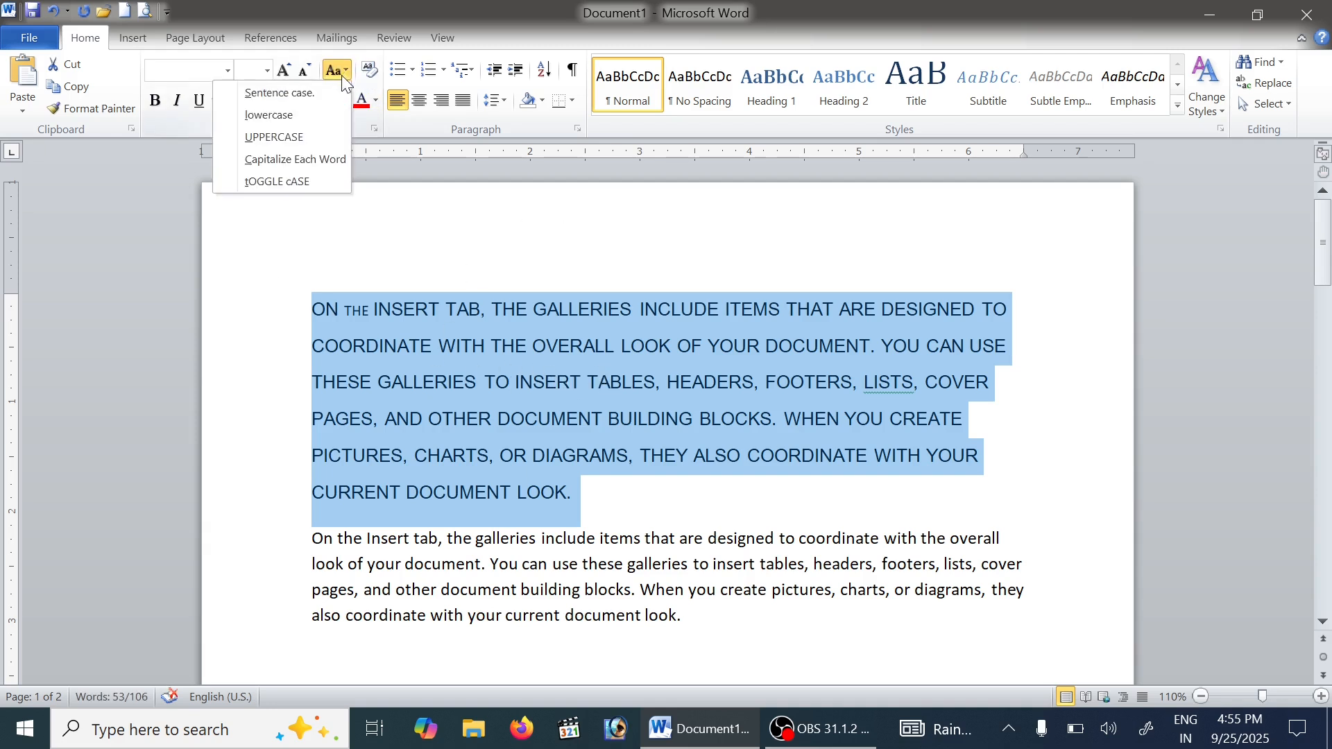
{"action": "left_click", "coordinate": [320, 161]}
{"action": "left_click", "coordinate": [344, 312]}
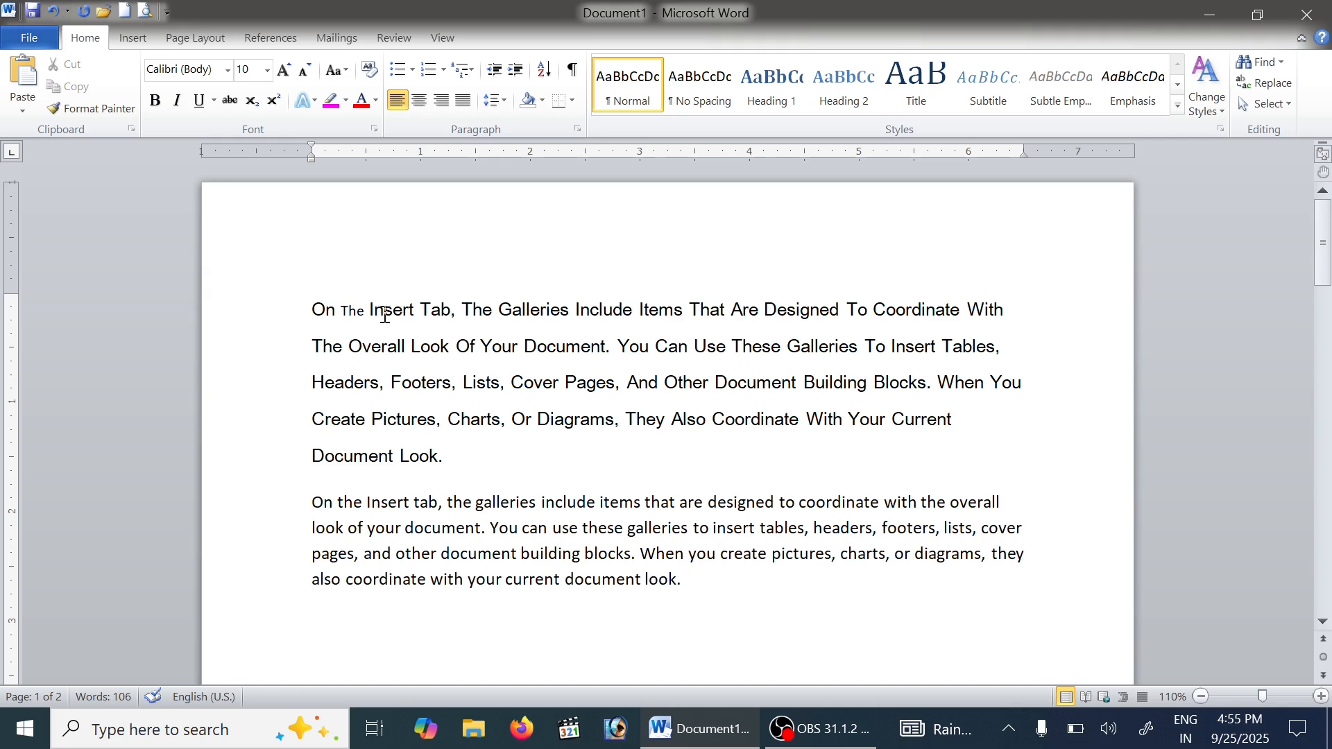
{"action": "left_click_drag", "start_coordinate": [312, 309], "coordinate": [562, 432]}
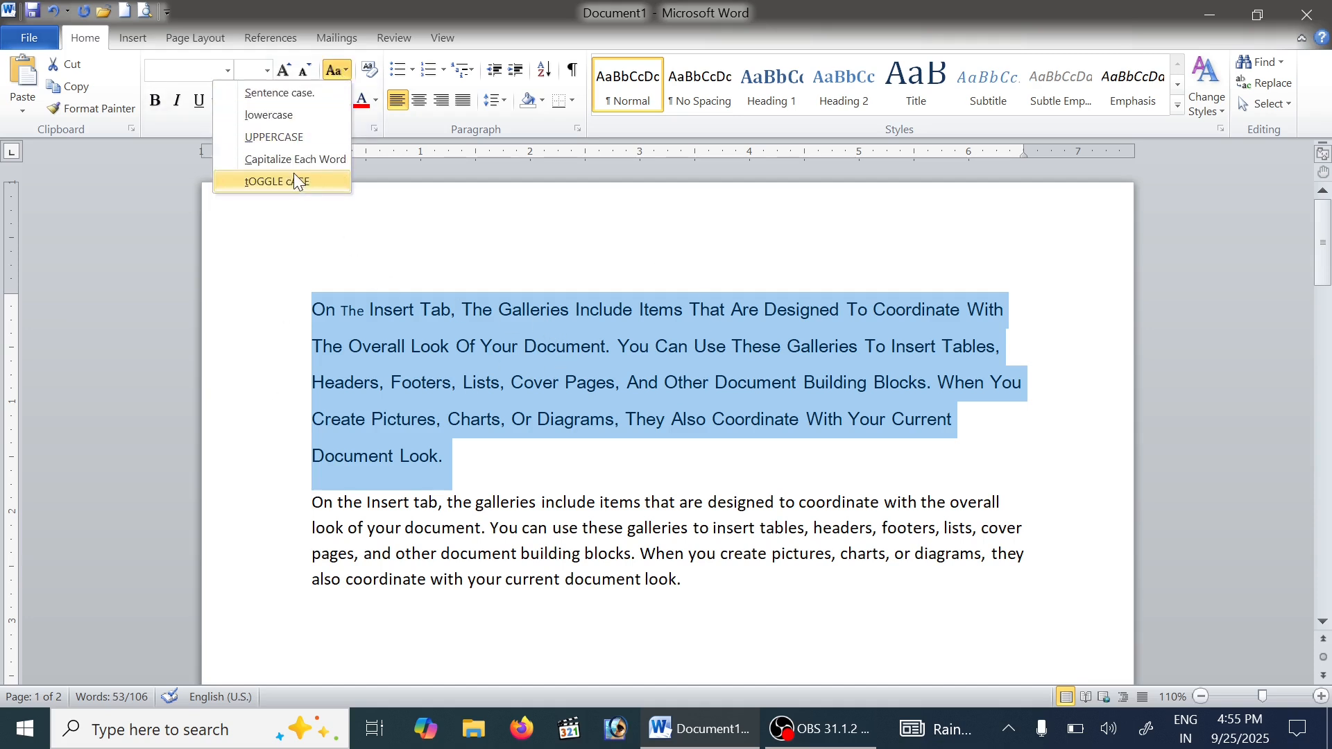
{"action": "left_click", "coordinate": [300, 186]}
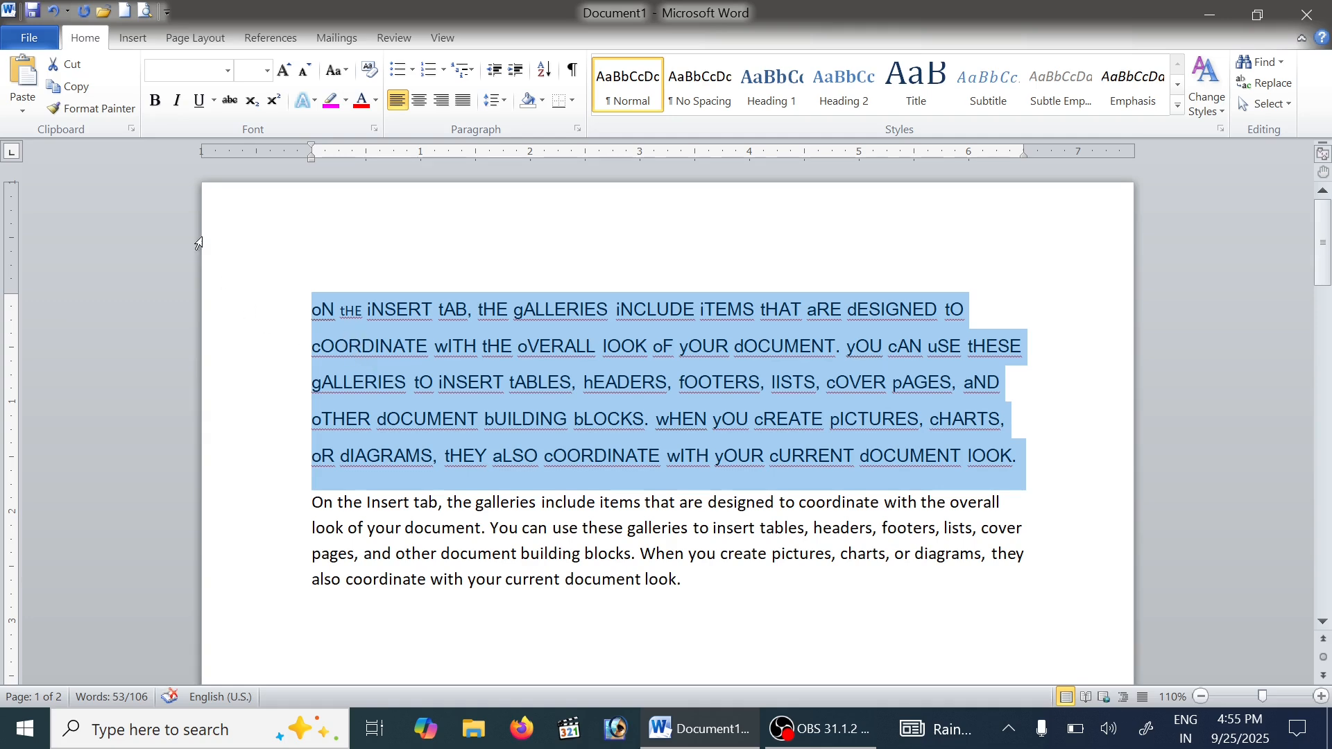
Convert the toggled-case first paragraph back to Sentence case
{"action": "left_click", "coordinate": [343, 70]}
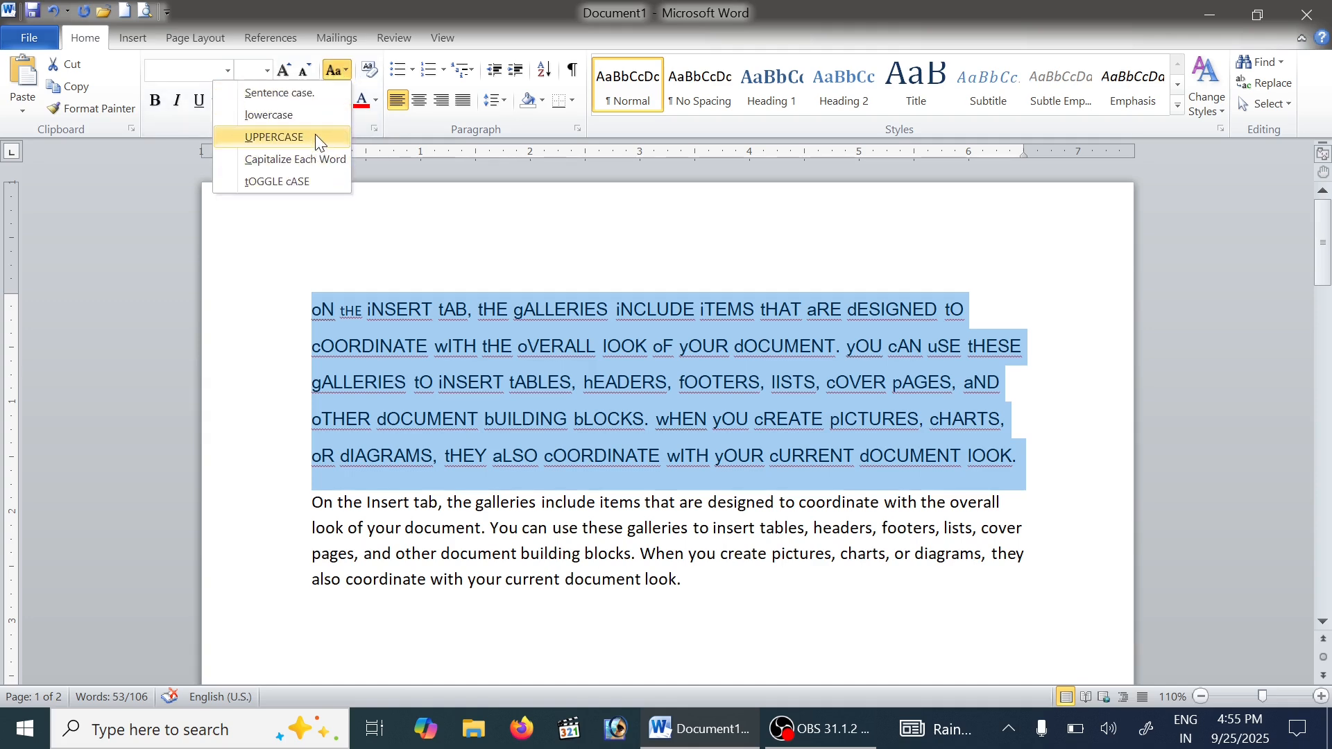
{"action": "left_click", "coordinate": [521, 28]}
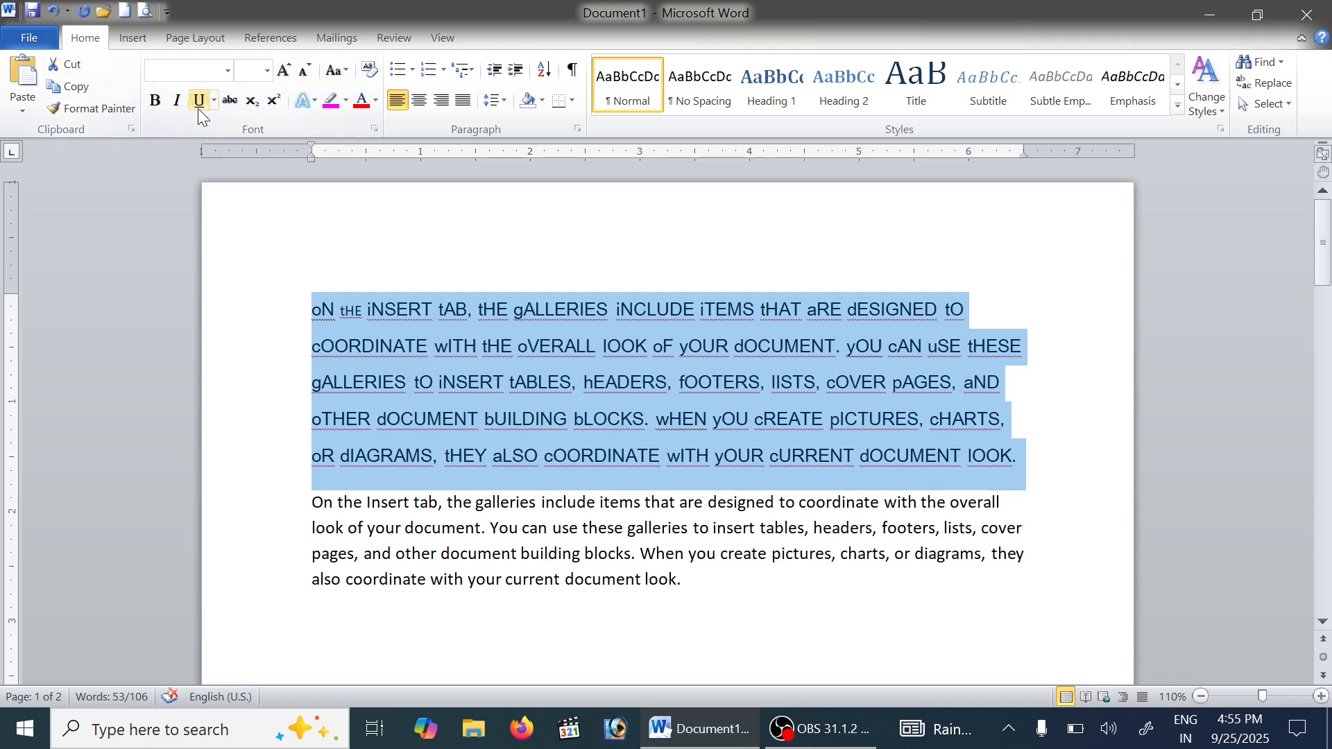
{"action": "left_click", "coordinate": [336, 70]}
{"action": "left_click", "coordinate": [308, 95]}
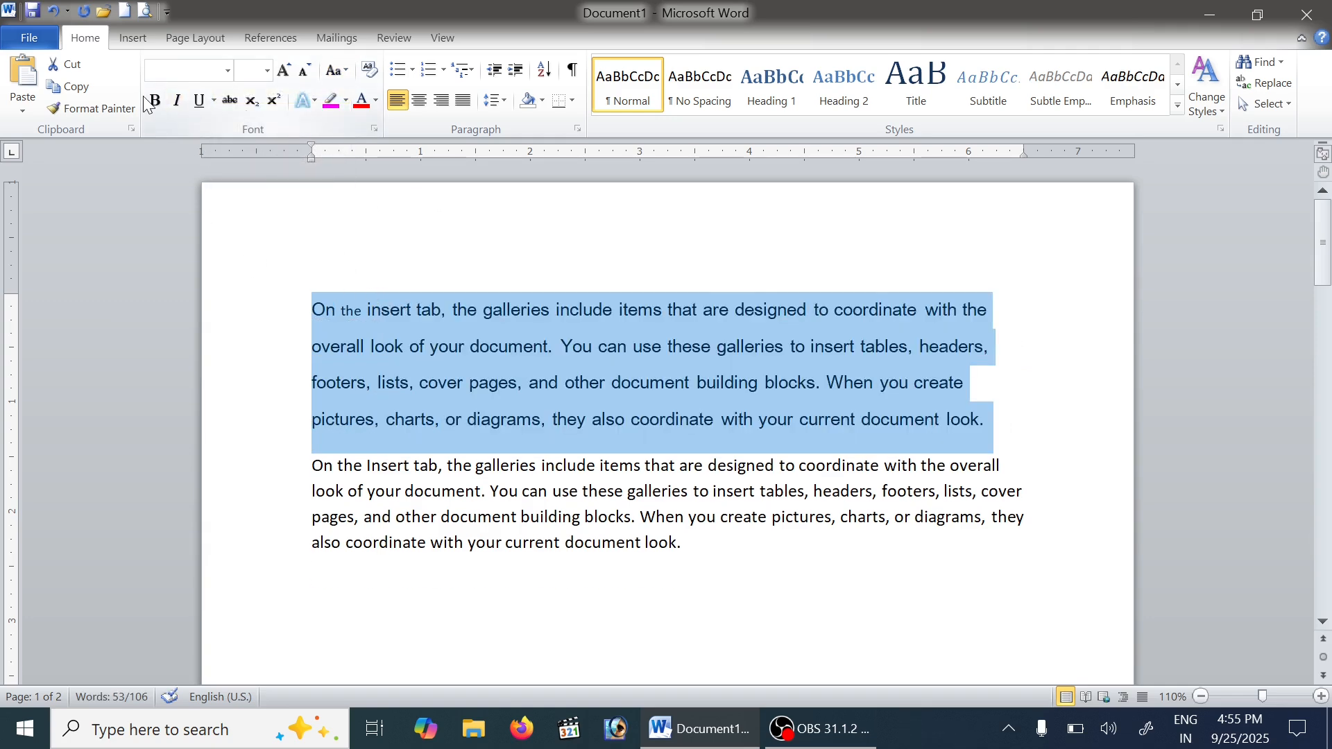
Turn italic on and off for the selected first paragraph, and do the same with bold
{"action": "left_click", "coordinate": [171, 106]}
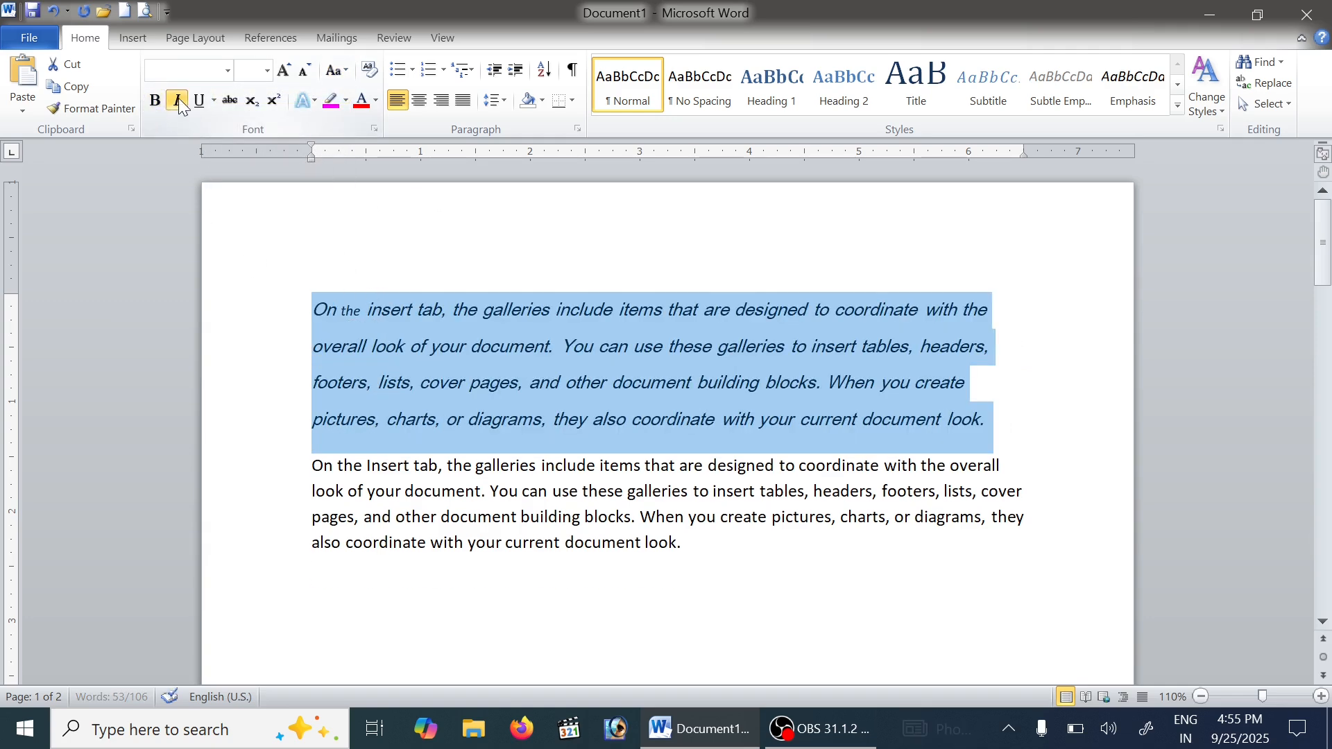
{"action": "left_click", "coordinate": [177, 105]}
{"action": "left_click", "coordinate": [156, 102]}
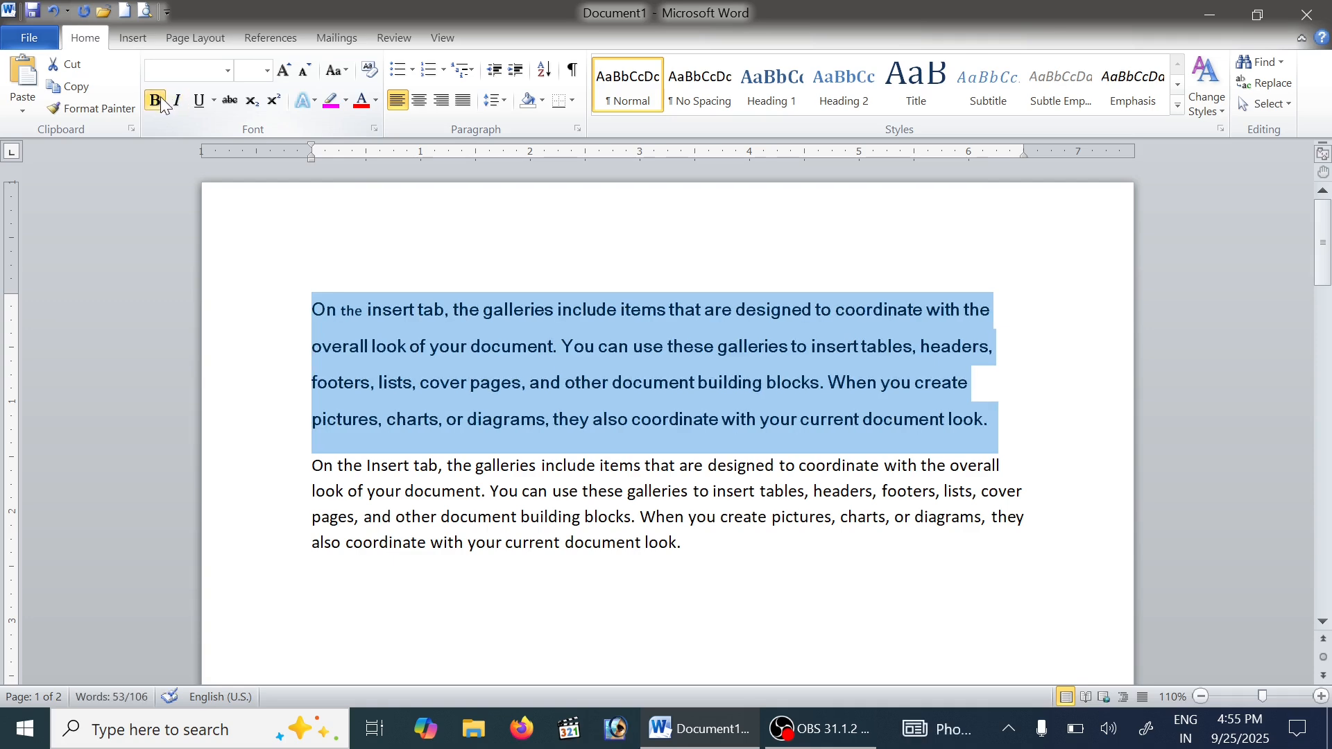
{"action": "left_click", "coordinate": [154, 102]}
Insert a new line above the first paragraph containing the heading "Notes"
{"action": "left_click", "coordinate": [334, 290]}
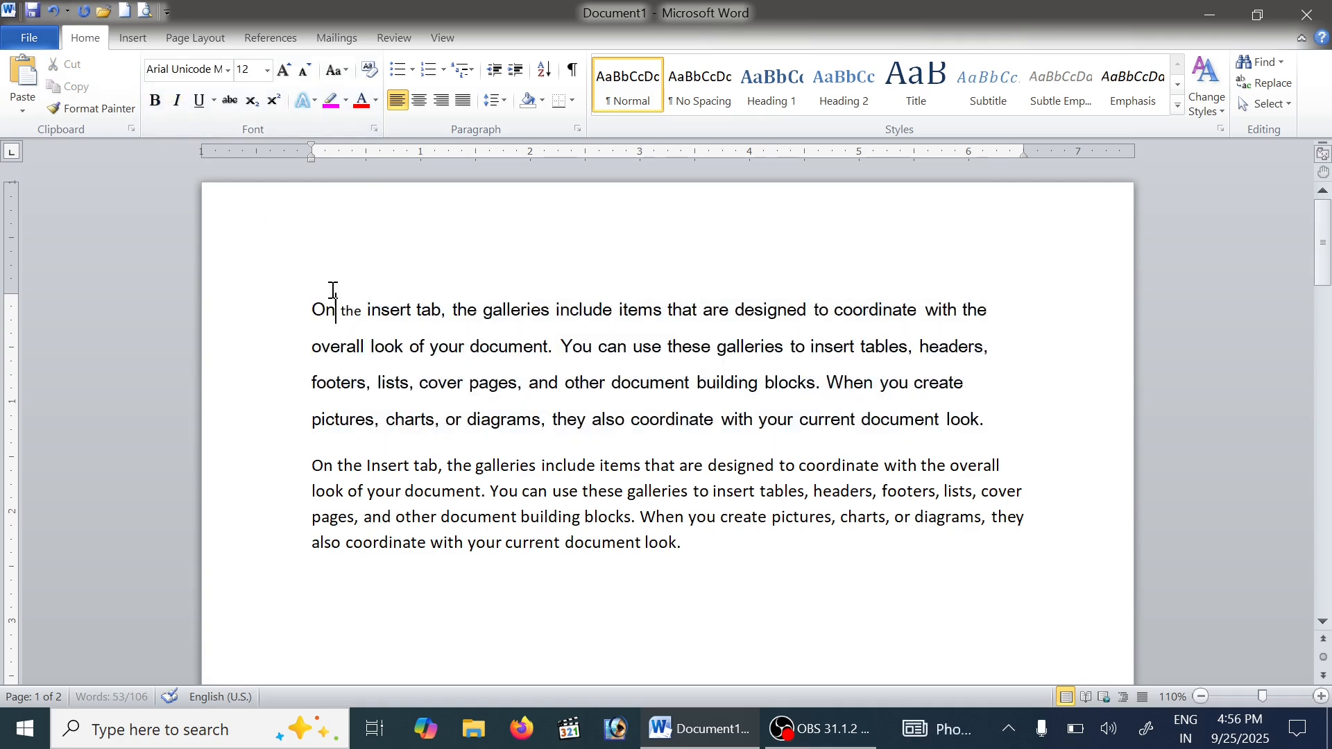
{"action": "key", "text": "Home"}
{"action": "key", "text": "Return"}
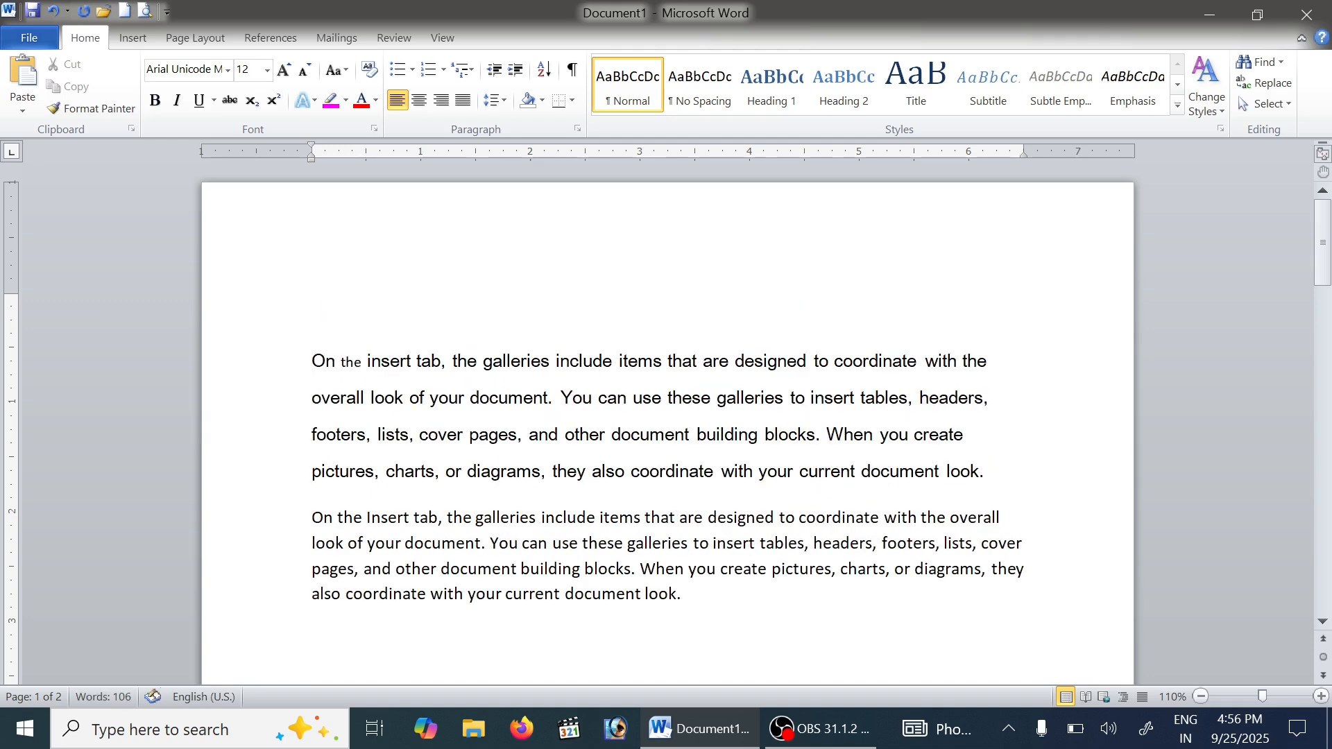
{"action": "type", "text": "Notes"}
Select the "Notes" heading, enlarge its font to size 18, make it bold and deselect it
{"action": "left_click_drag", "start_coordinate": [359, 309], "coordinate": [248, 197]}
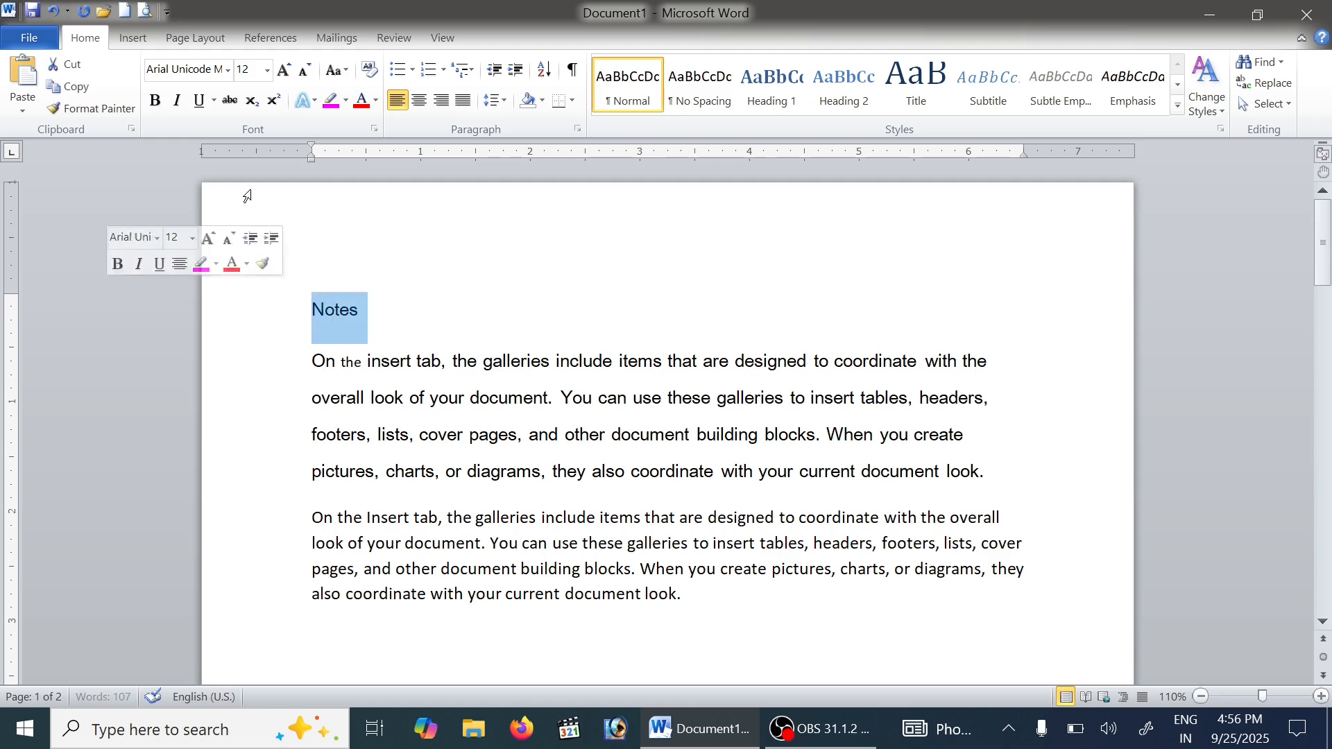
{"action": "left_click", "coordinate": [284, 70]}
{"action": "left_click", "coordinate": [283, 70]}
{"action": "left_click", "coordinate": [283, 70]}
{"action": "left_click", "coordinate": [155, 101]}
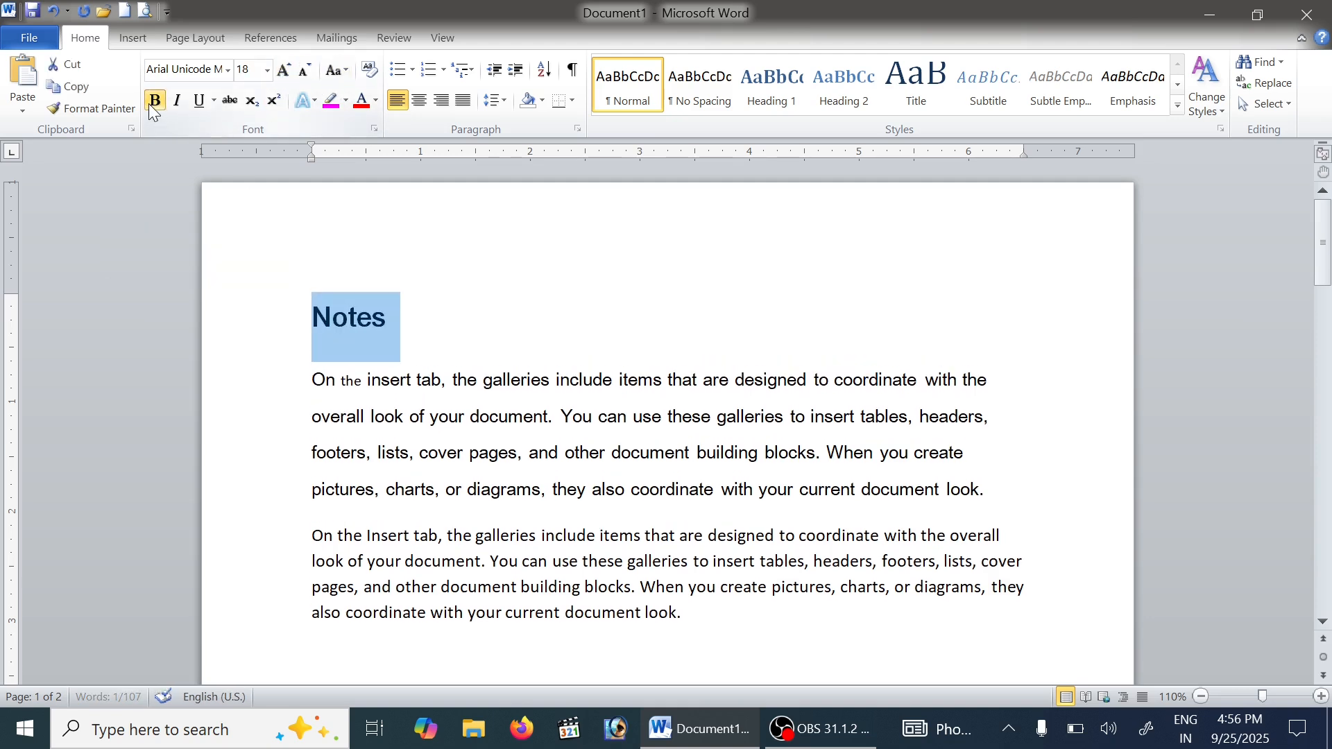
{"action": "left_click", "coordinate": [419, 322]}
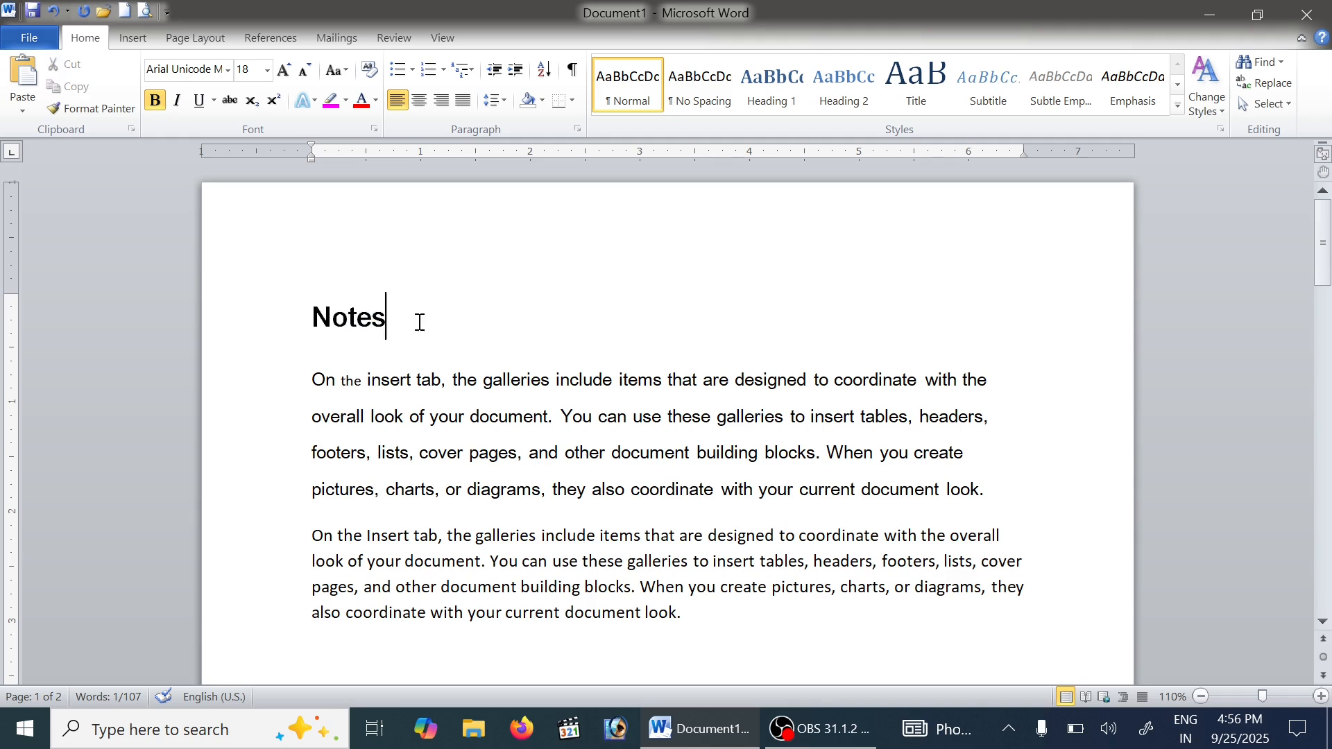
Select the paragraph below the "Notes" heading and make it italic and underlined
{"action": "left_click_drag", "start_coordinate": [312, 383], "coordinate": [991, 496]}
{"action": "left_click", "coordinate": [177, 100]}
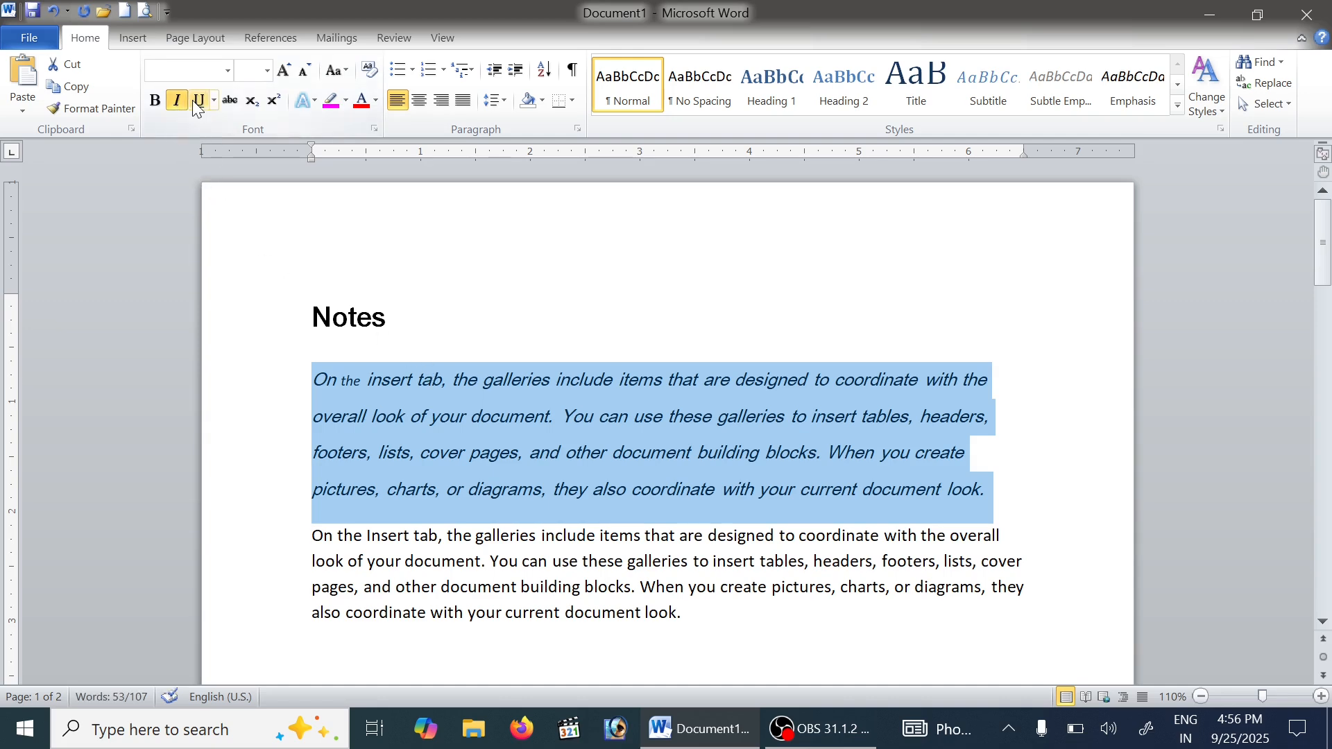
{"action": "left_click", "coordinate": [196, 102]}
Change the italic paragraph's underline to a double line and then to a thick line
{"action": "left_click", "coordinate": [214, 101]}
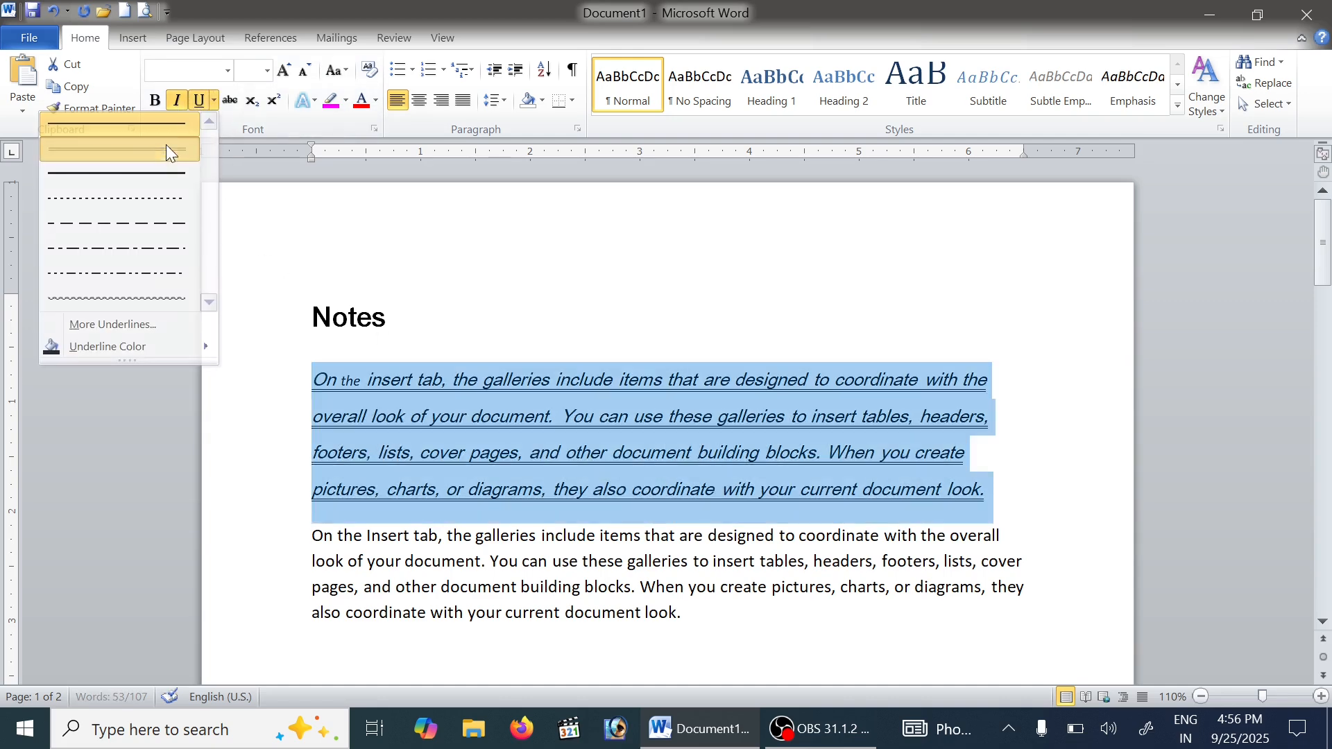
{"action": "left_click", "coordinate": [167, 150]}
{"action": "left_click", "coordinate": [213, 100]}
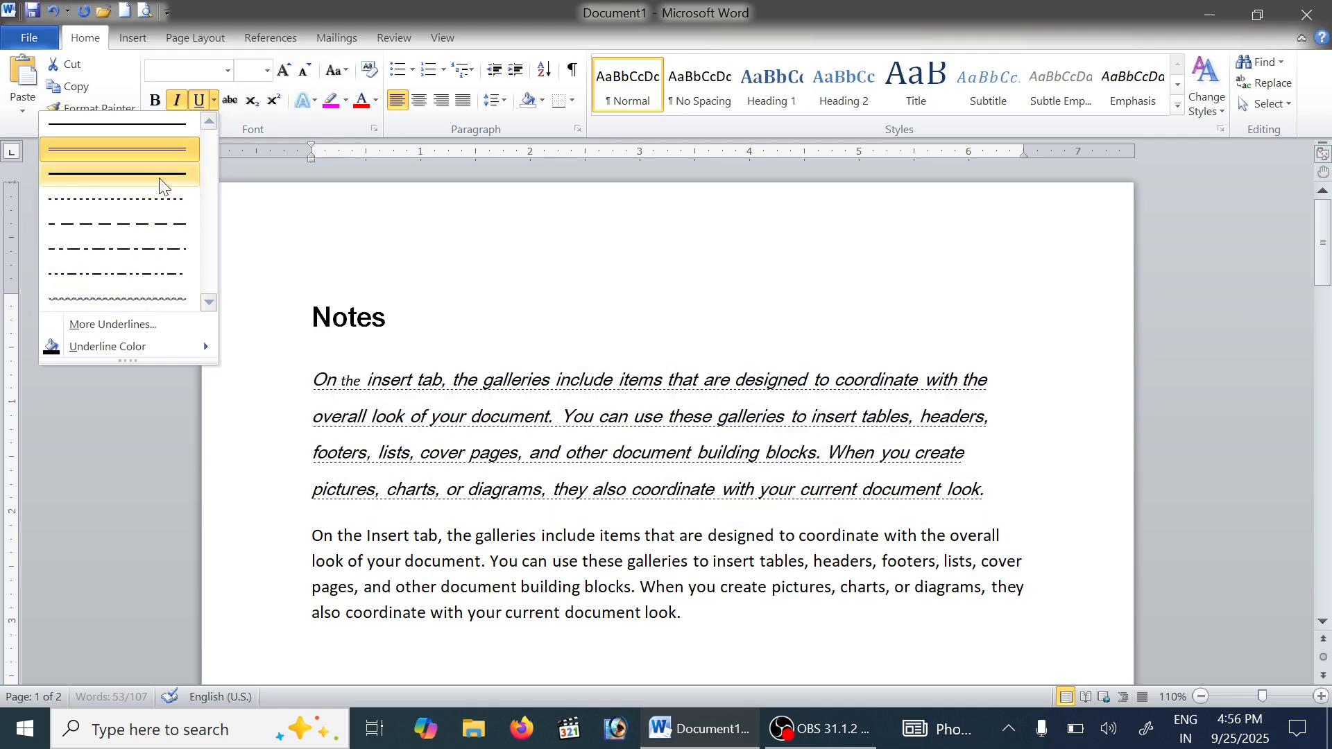
{"action": "left_click", "coordinate": [160, 175]}
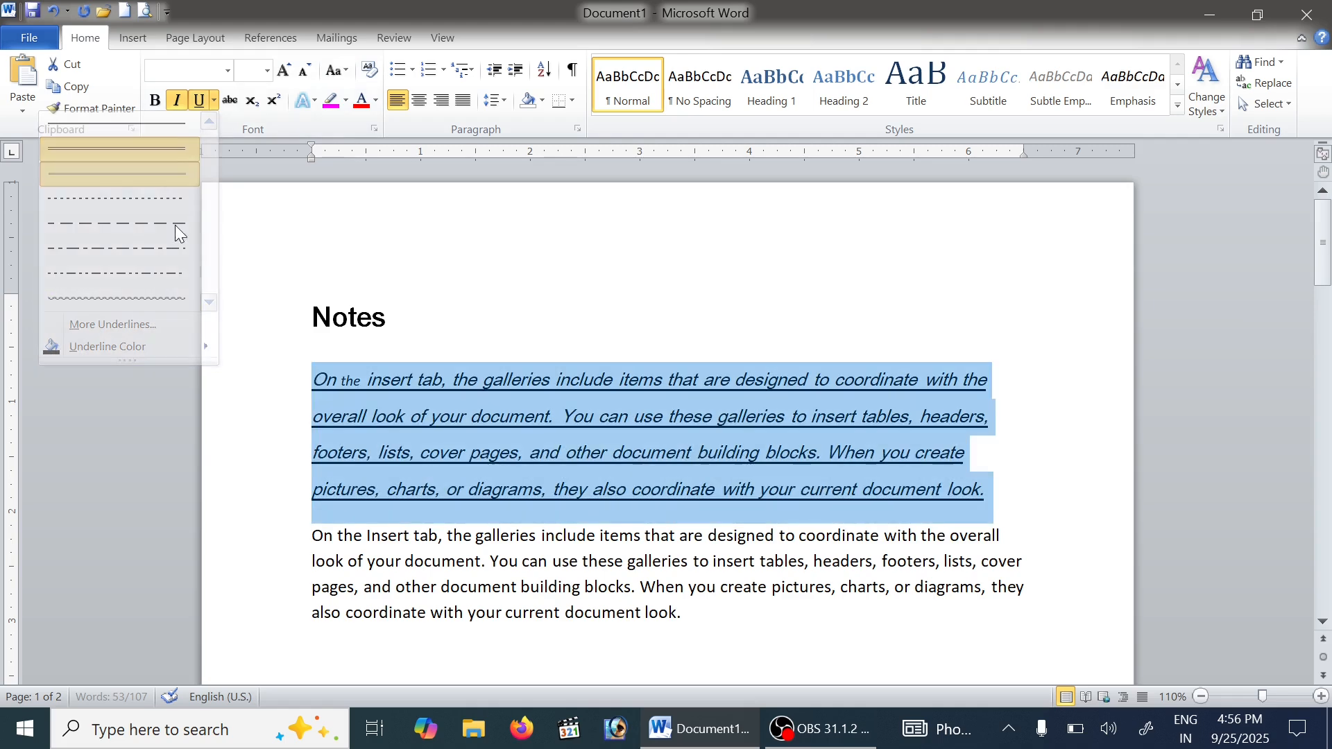
Set the underline colour of the selected italic paragraph to the standard dark blue
{"action": "left_click", "coordinate": [213, 99]}
{"action": "mouse_move", "coordinate": [165, 346]}
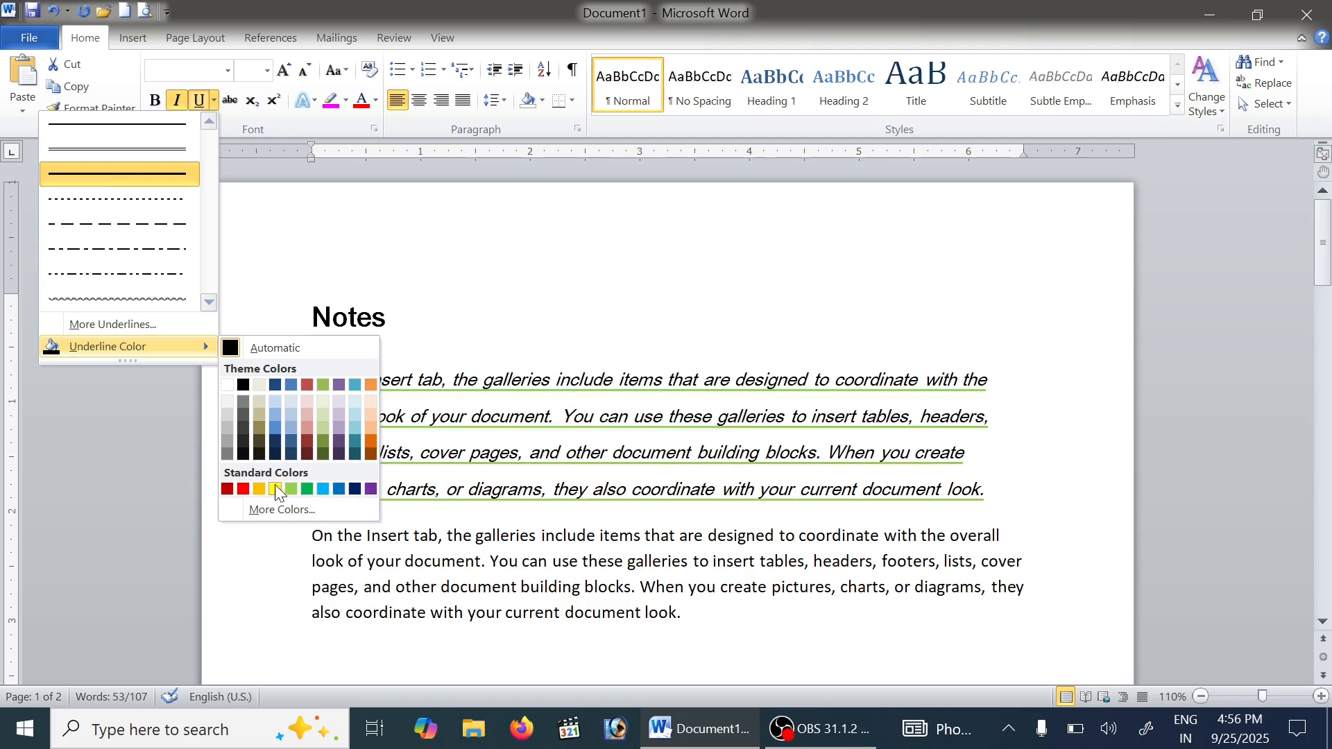
{"action": "left_click", "coordinate": [356, 491]}
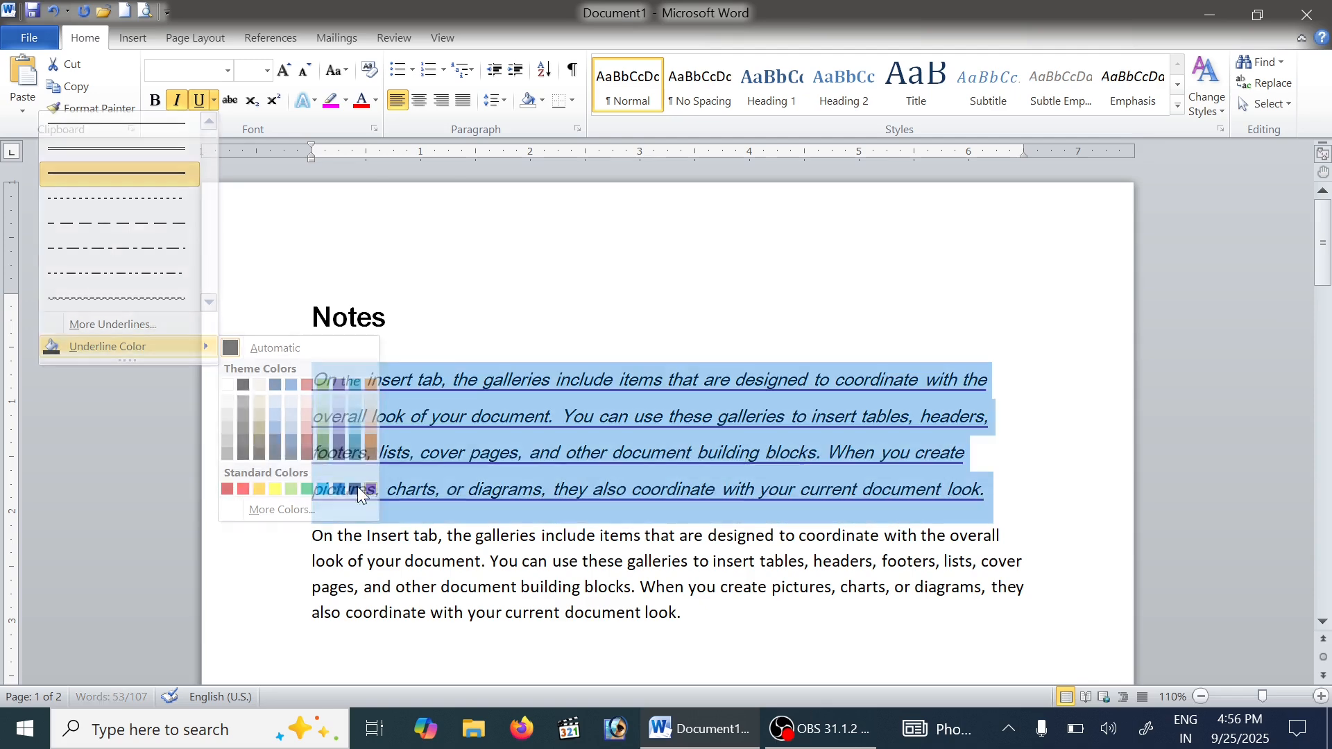
Remove the underline and italic formatting from the paragraph below "Notes" and deselect it
{"action": "left_click", "coordinate": [200, 101]}
{"action": "left_click", "coordinate": [177, 100]}
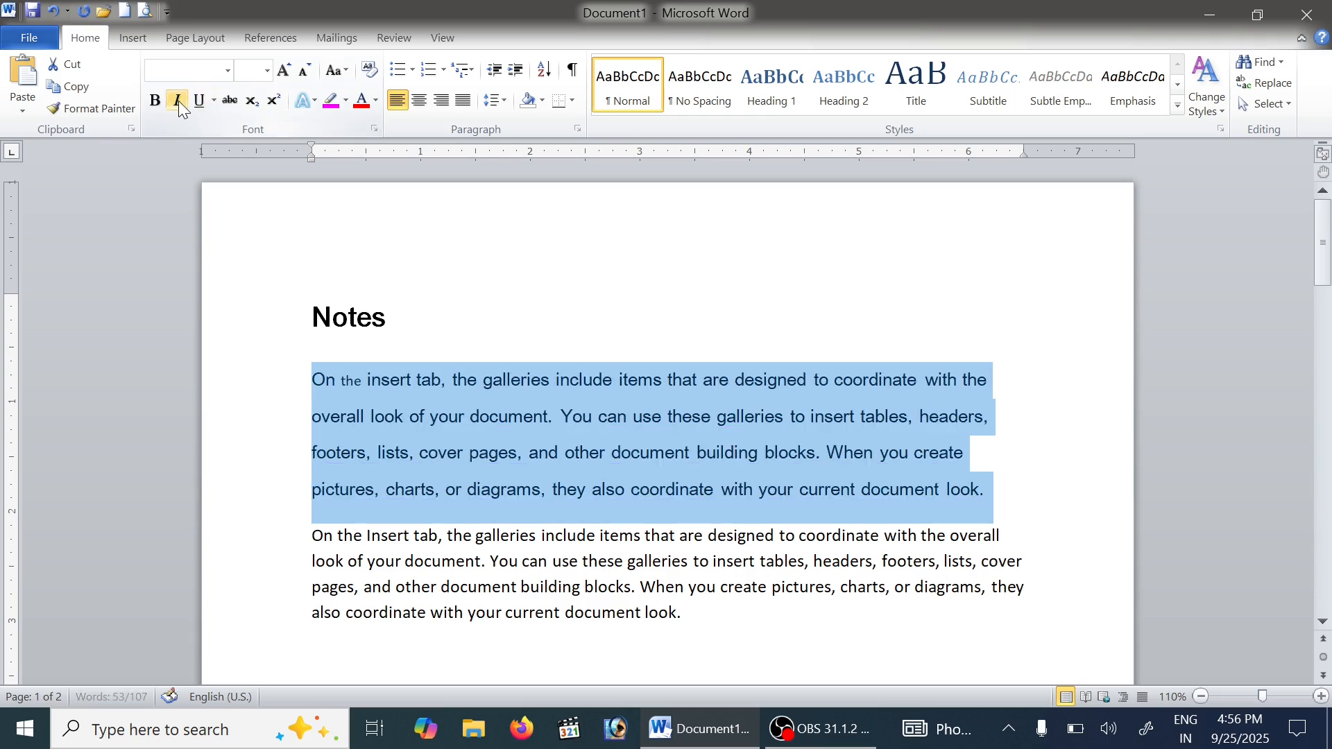
{"action": "left_click", "coordinate": [550, 416]}
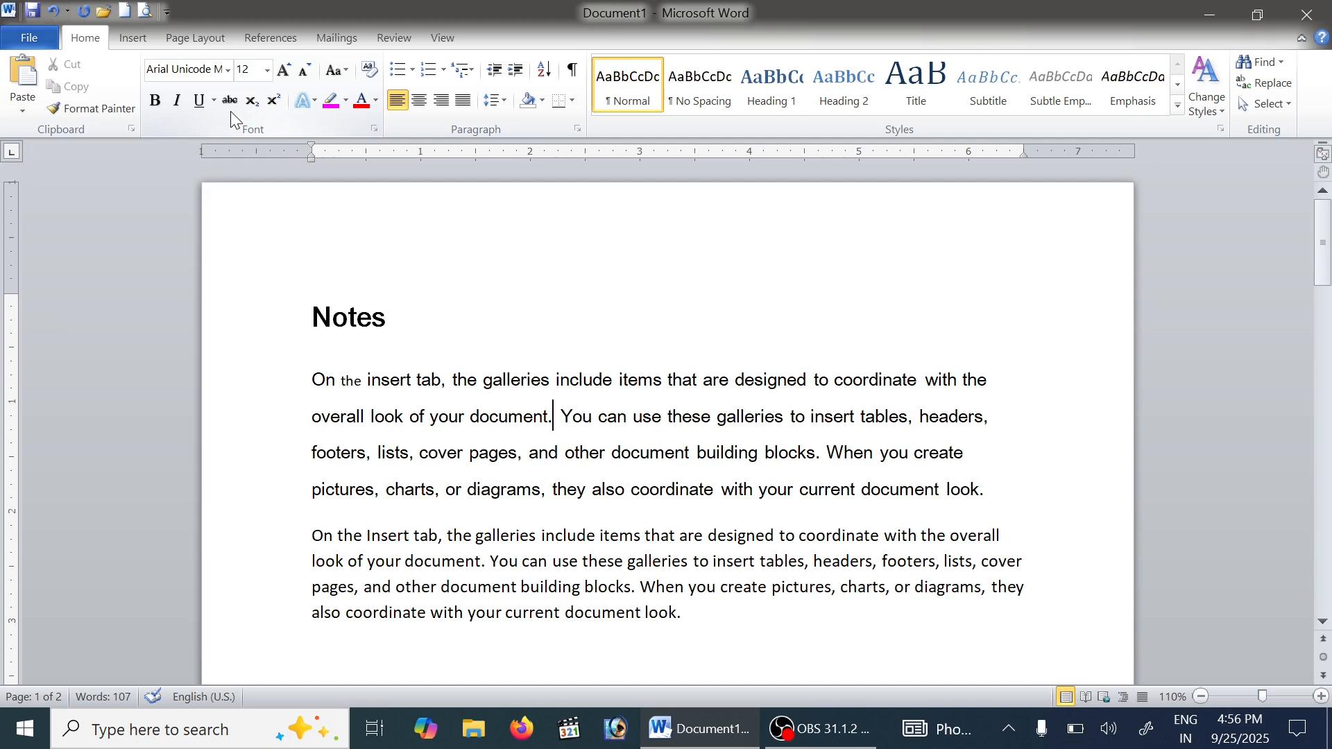
Apply strikethrough to the first line of the second paragraph and deselect it
{"action": "scroll", "coordinate": [312, 431], "scroll_direction": "down", "scroll_amount": 3}
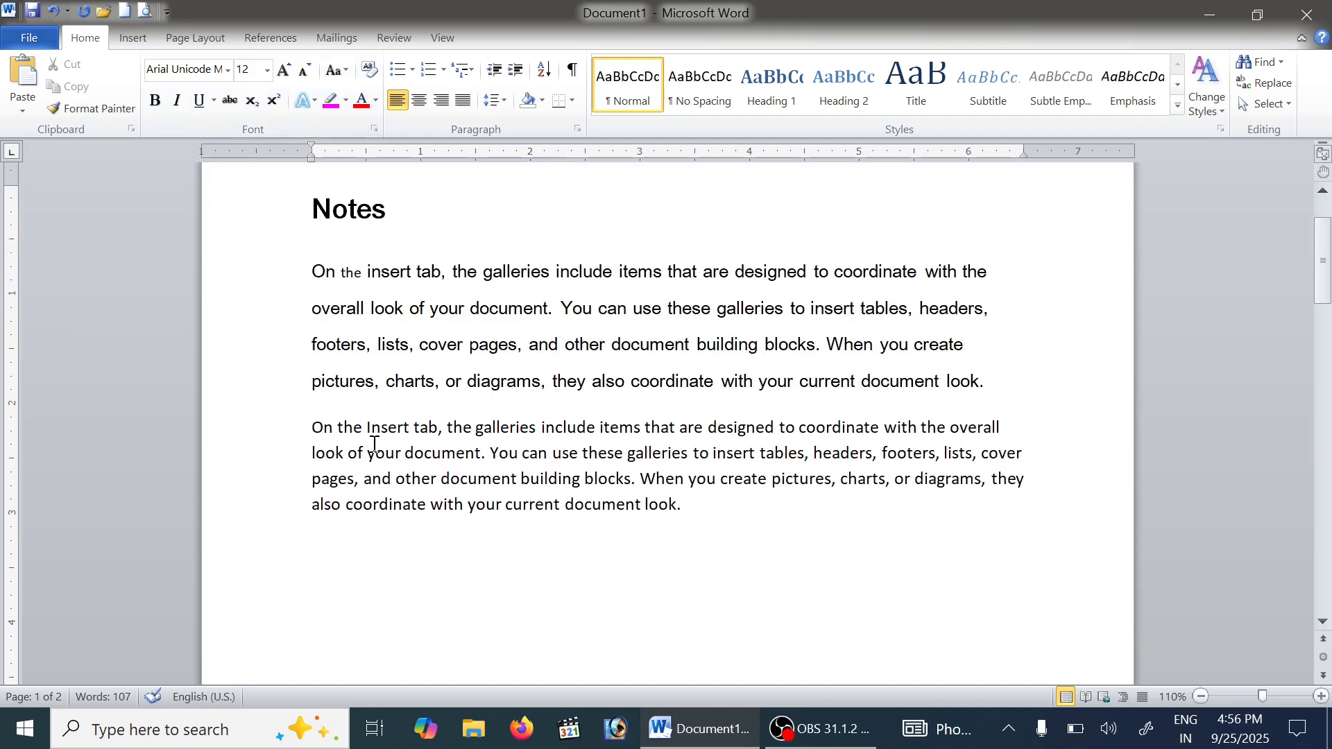
{"action": "left_click", "coordinate": [294, 431]}
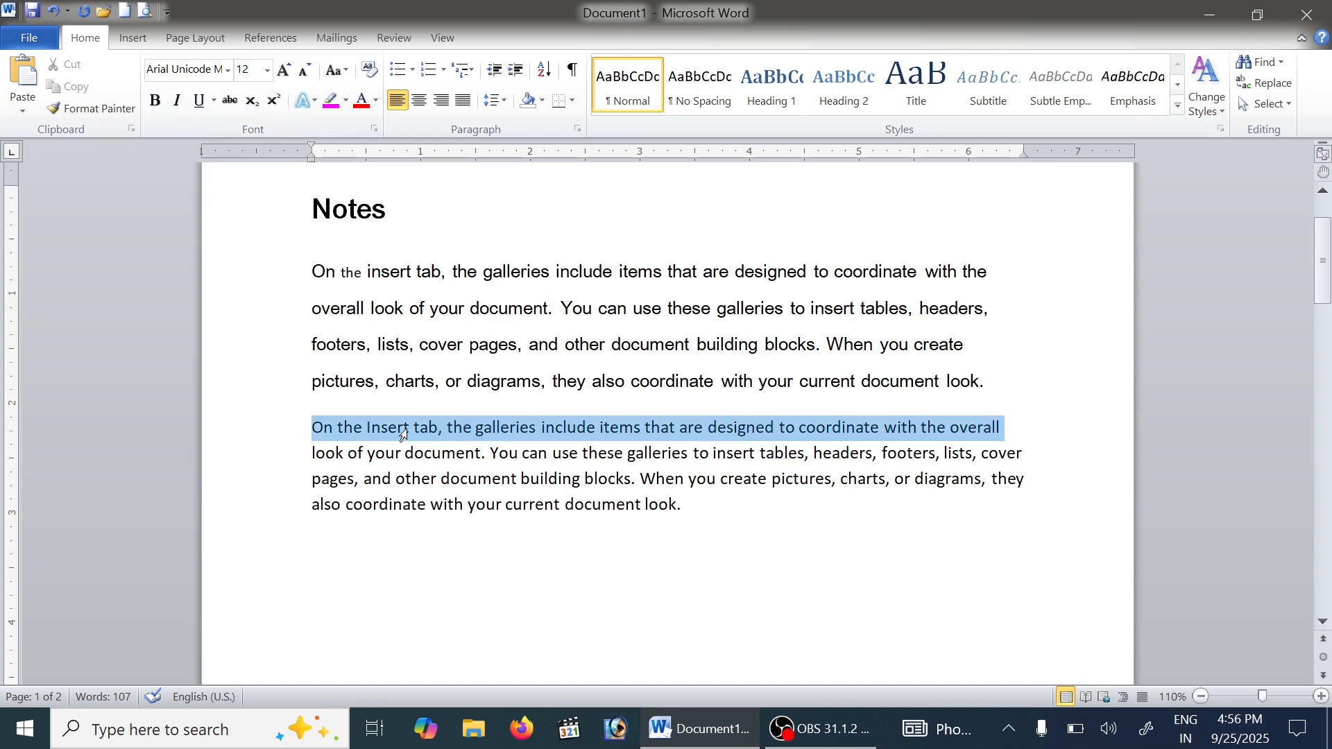
{"action": "left_click", "coordinate": [230, 100]}
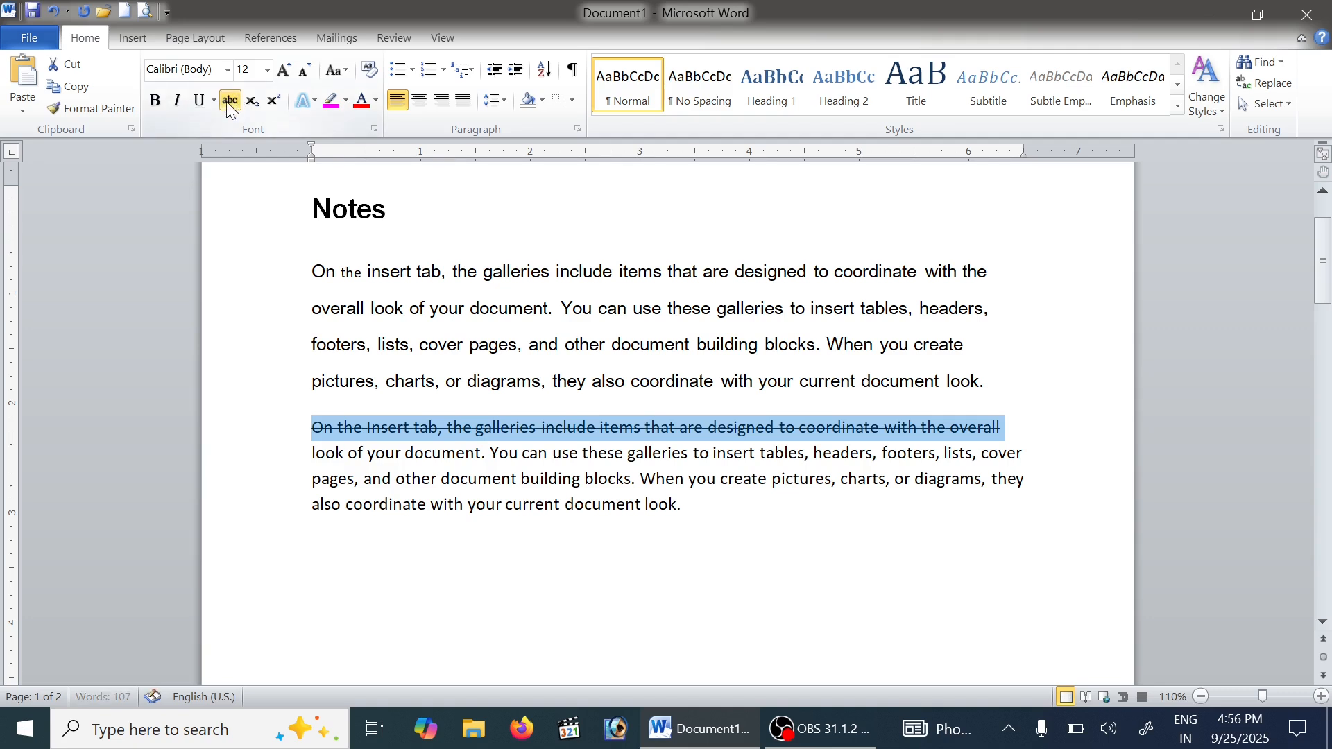
{"action": "left_click", "coordinate": [622, 501]}
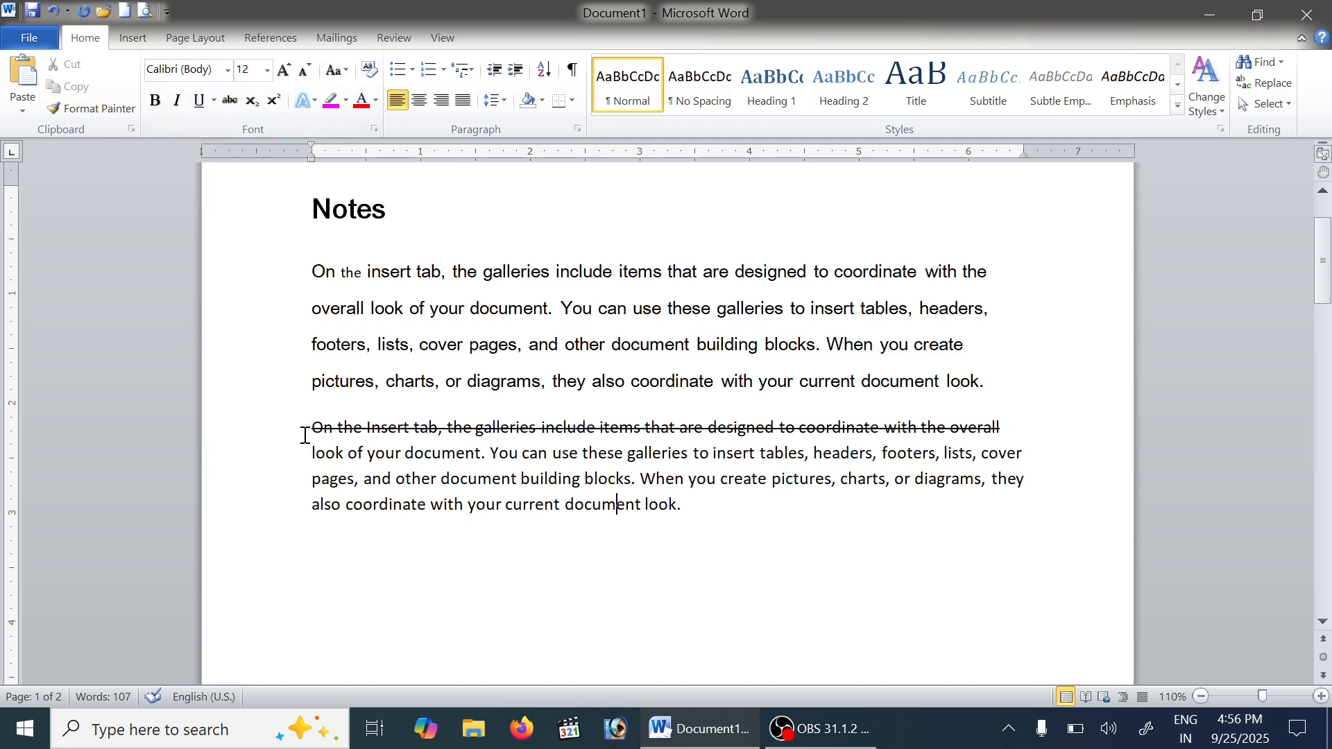
Remove the strikethrough from the second paragraph's first line and deselect it
{"action": "left_click_drag", "start_coordinate": [304, 432], "coordinate": [1004, 430]}
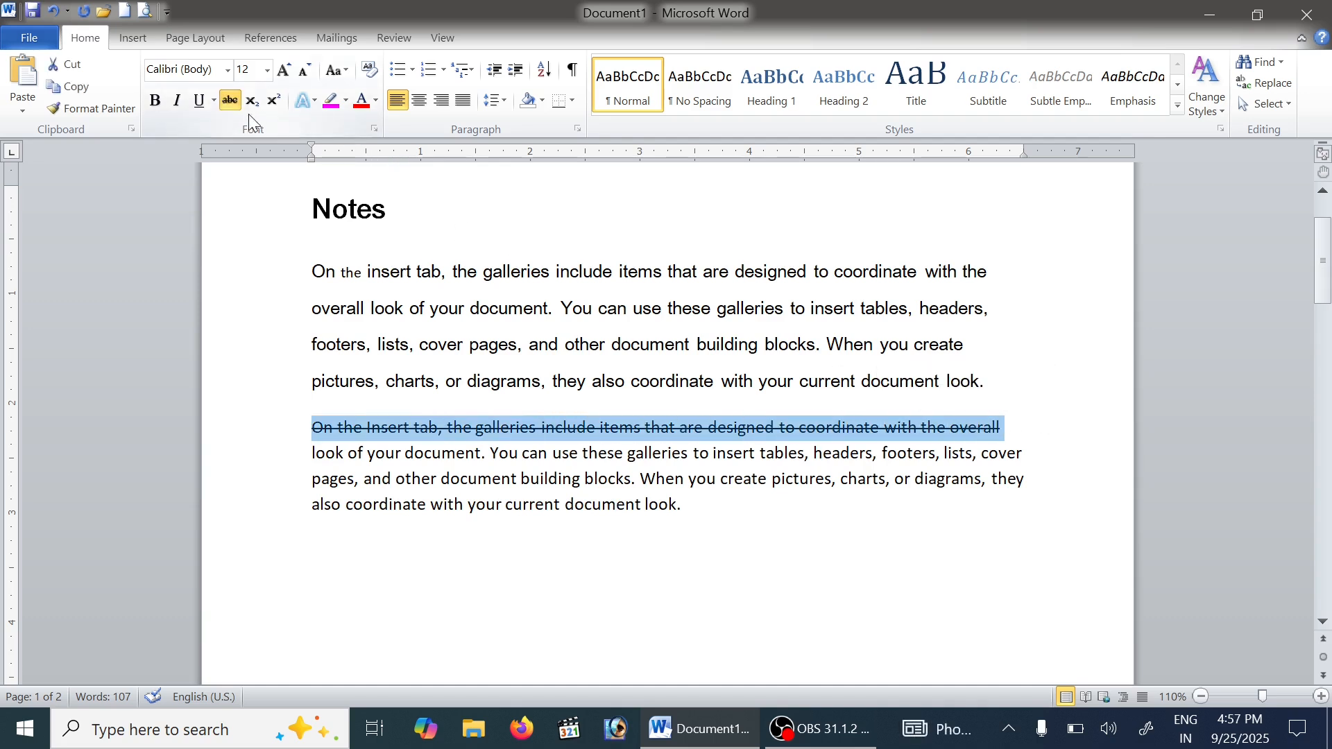
{"action": "left_click", "coordinate": [229, 102]}
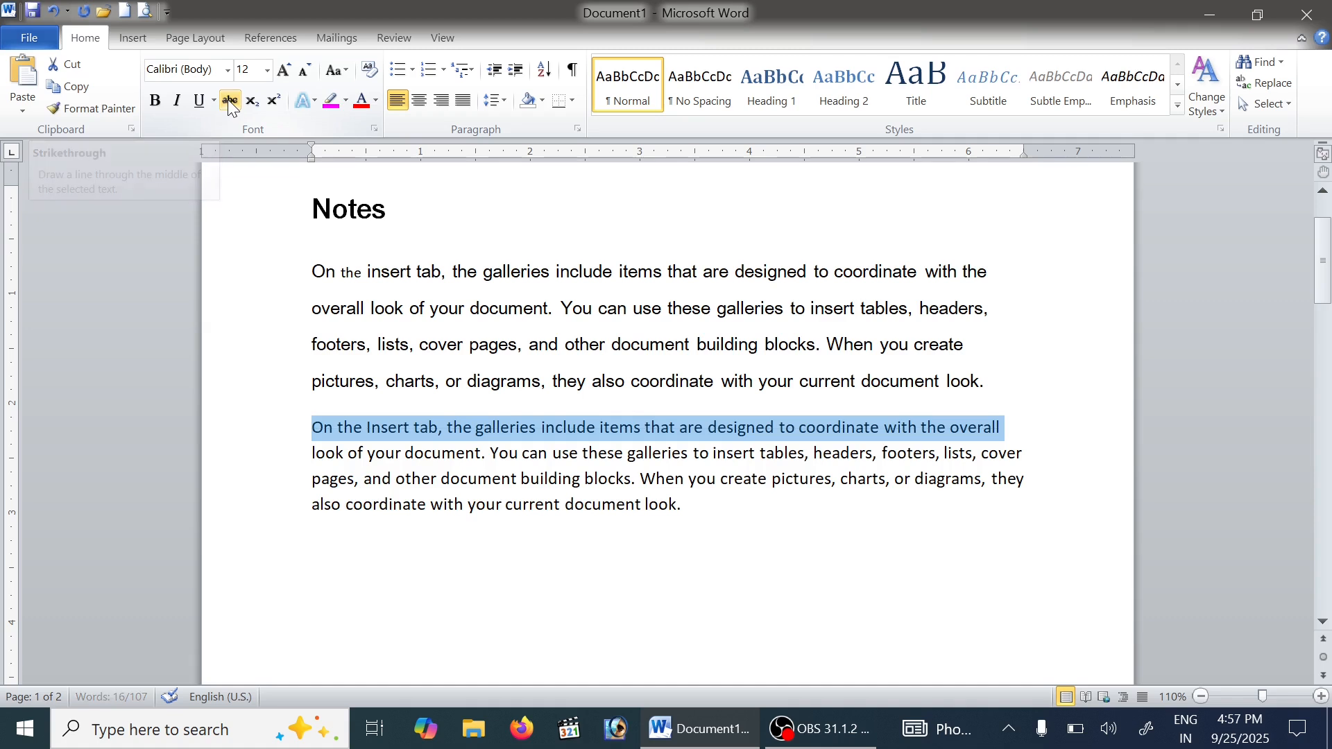
{"action": "left_click", "coordinate": [394, 364]}
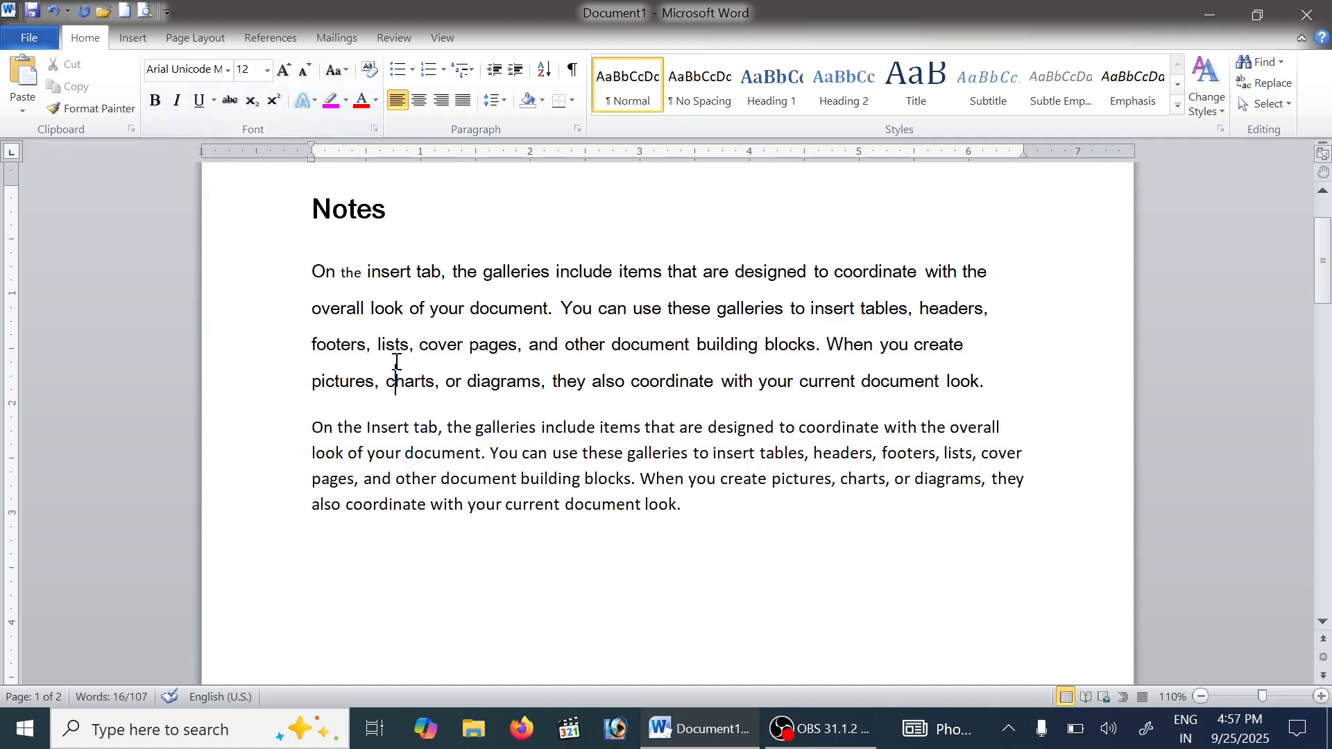
Start a new line below the last paragraph and enter "jdflajslfjsdjfsfdjl" as struck-through text
{"action": "left_click", "coordinate": [288, 269]}
{"action": "left_click", "coordinate": [629, 549]}
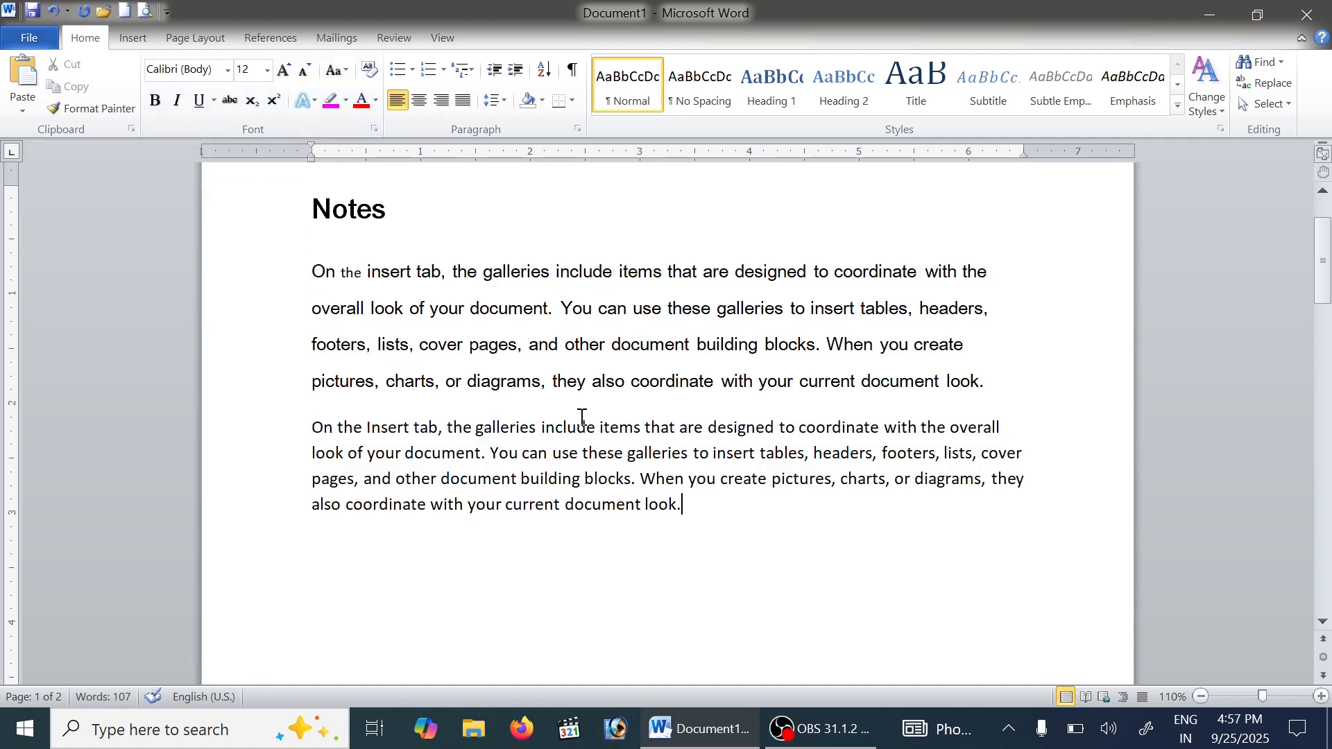
{"action": "key", "text": "Return"}
{"action": "left_click", "coordinate": [229, 100]}
{"action": "type", "text": "jdflajslfjsdjfsfdjl"}
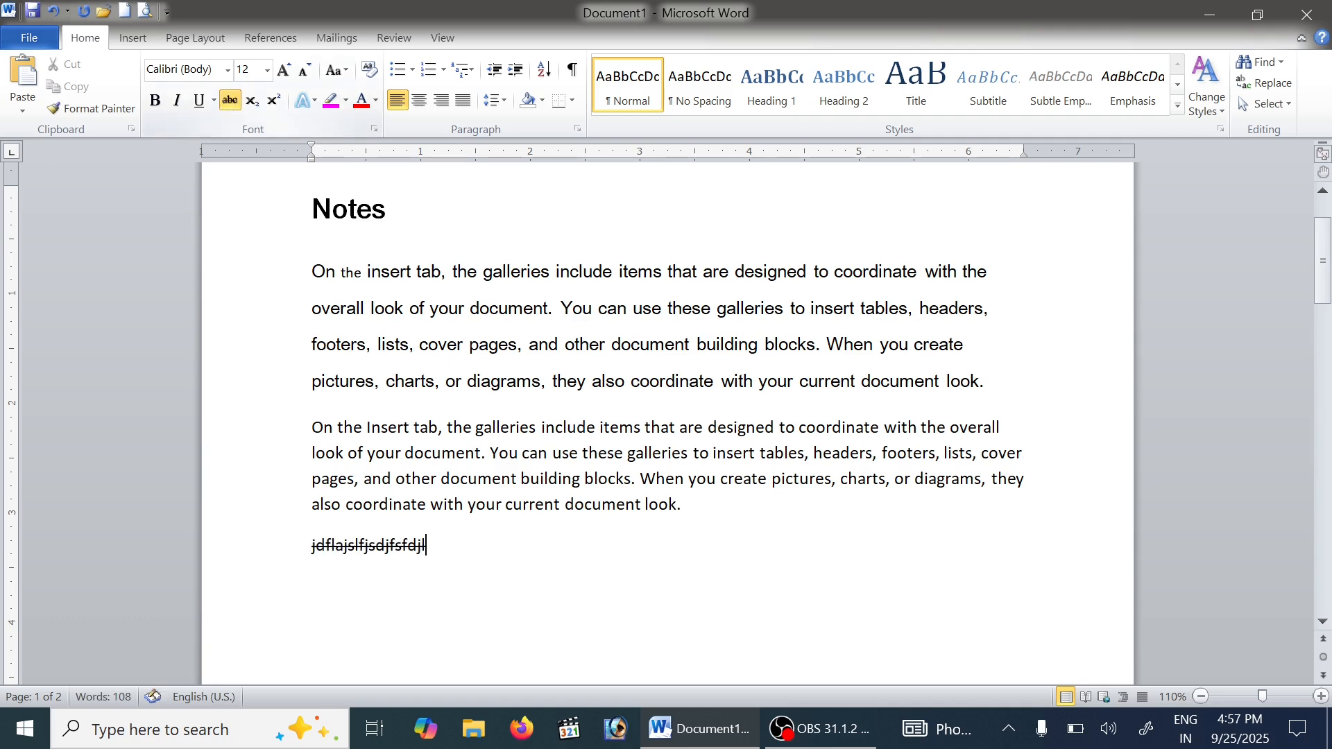
Delete the struck-through sample text from the last line and turn strikethrough off
{"action": "key", "text": "BackSpace"}
{"action": "key", "text": "BackSpace"}
{"action": "key", "text": "BackSpace"}
{"action": "key", "text": "BackSpace"}
{"action": "key", "text": "BackSpace"}
{"action": "key", "text": "BackSpace"}
{"action": "key", "text": "BackSpace"}
{"action": "key", "text": "BackSpace"}
{"action": "key", "text": "BackSpace"}
{"action": "key", "text": "BackSpace"}
{"action": "key", "text": "BackSpace"}
{"action": "key", "text": "BackSpace"}
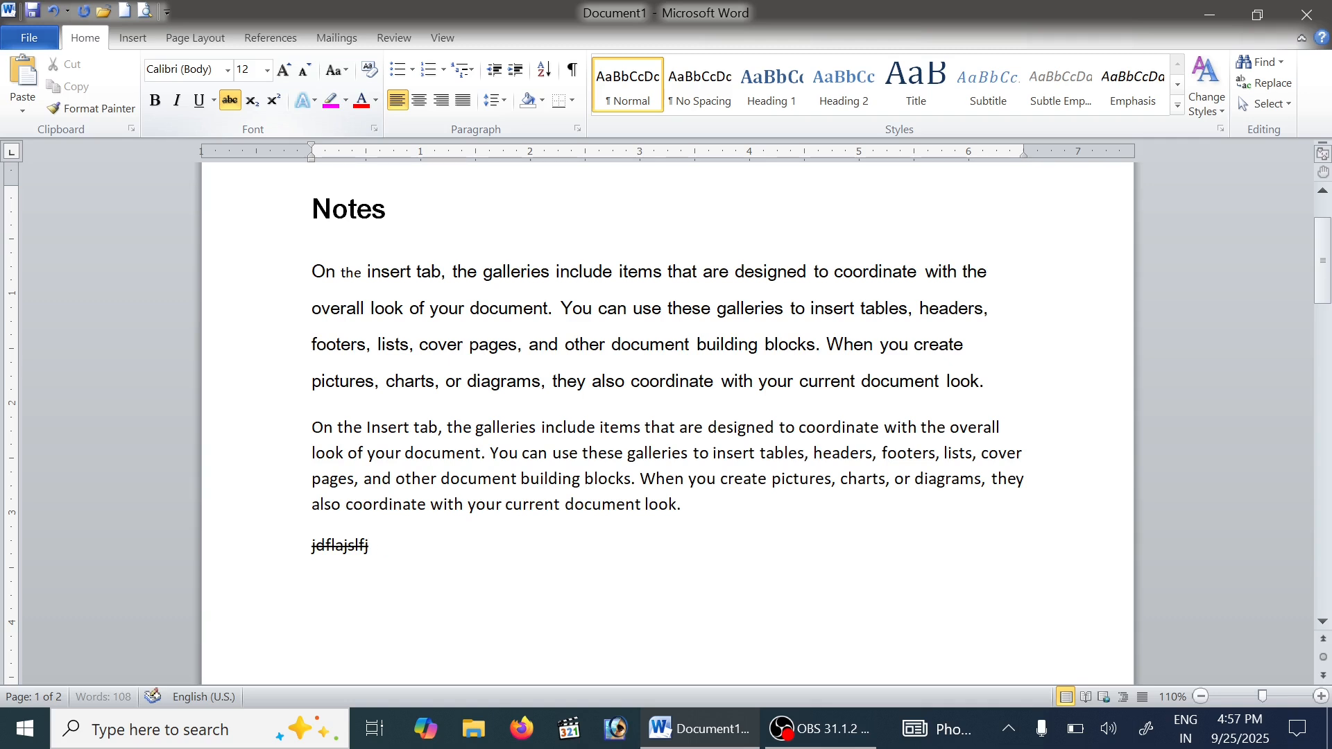
{"action": "key", "text": "BackSpace"}
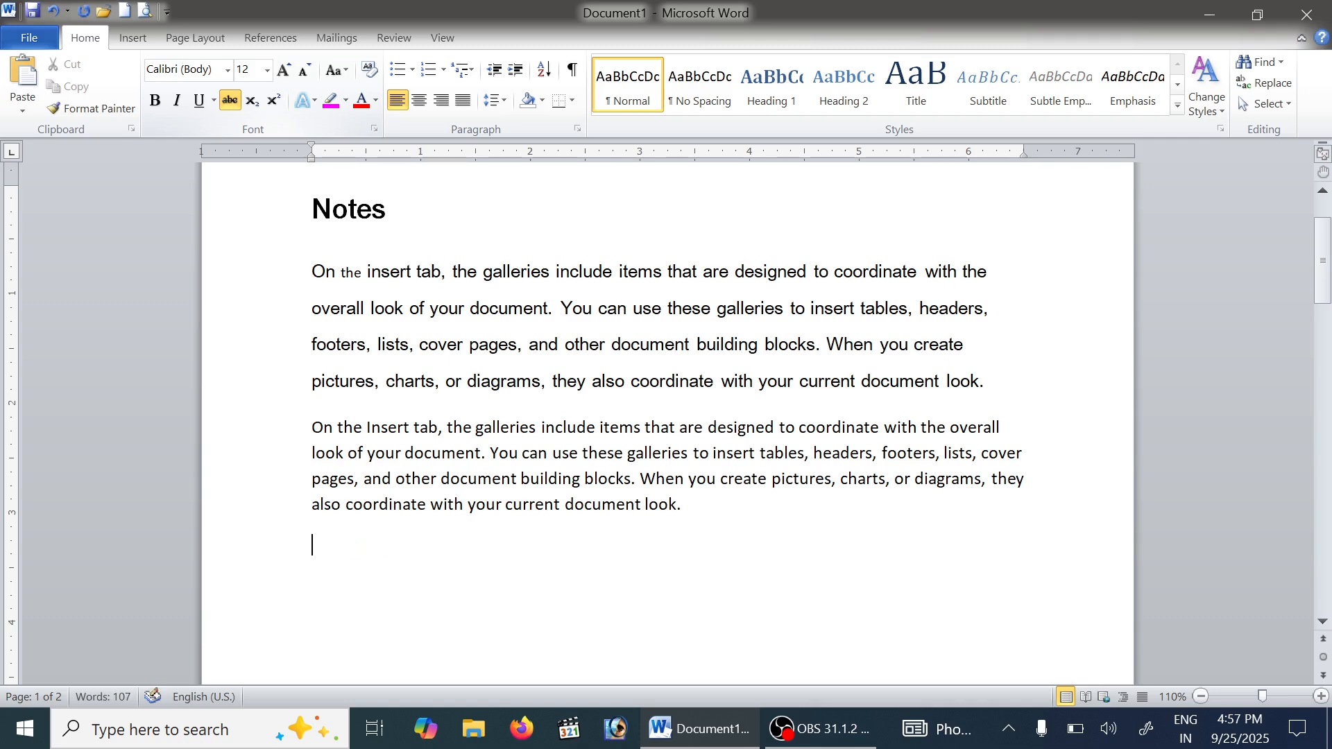
{"action": "left_click", "coordinate": [231, 101]}
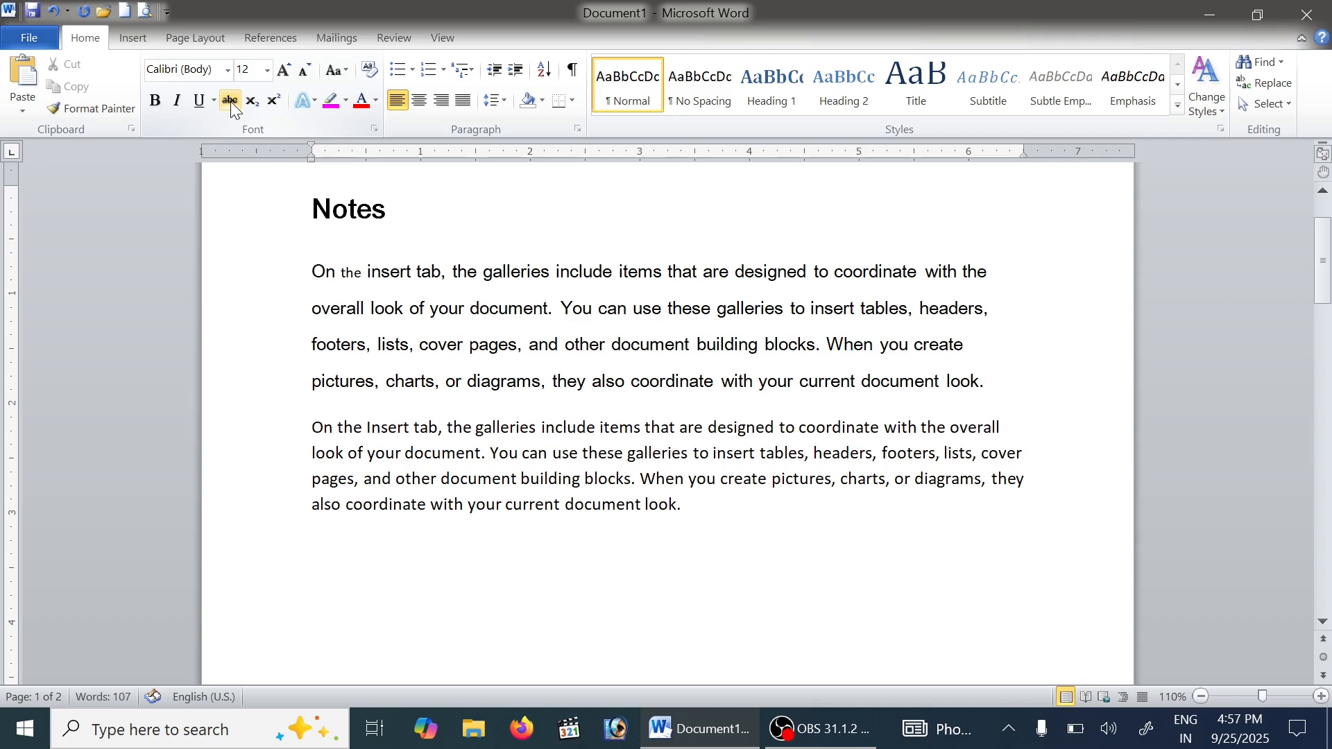
Make the word "On" at the start of the first paragraph bold and italic
{"action": "double_click", "coordinate": [323, 272]}
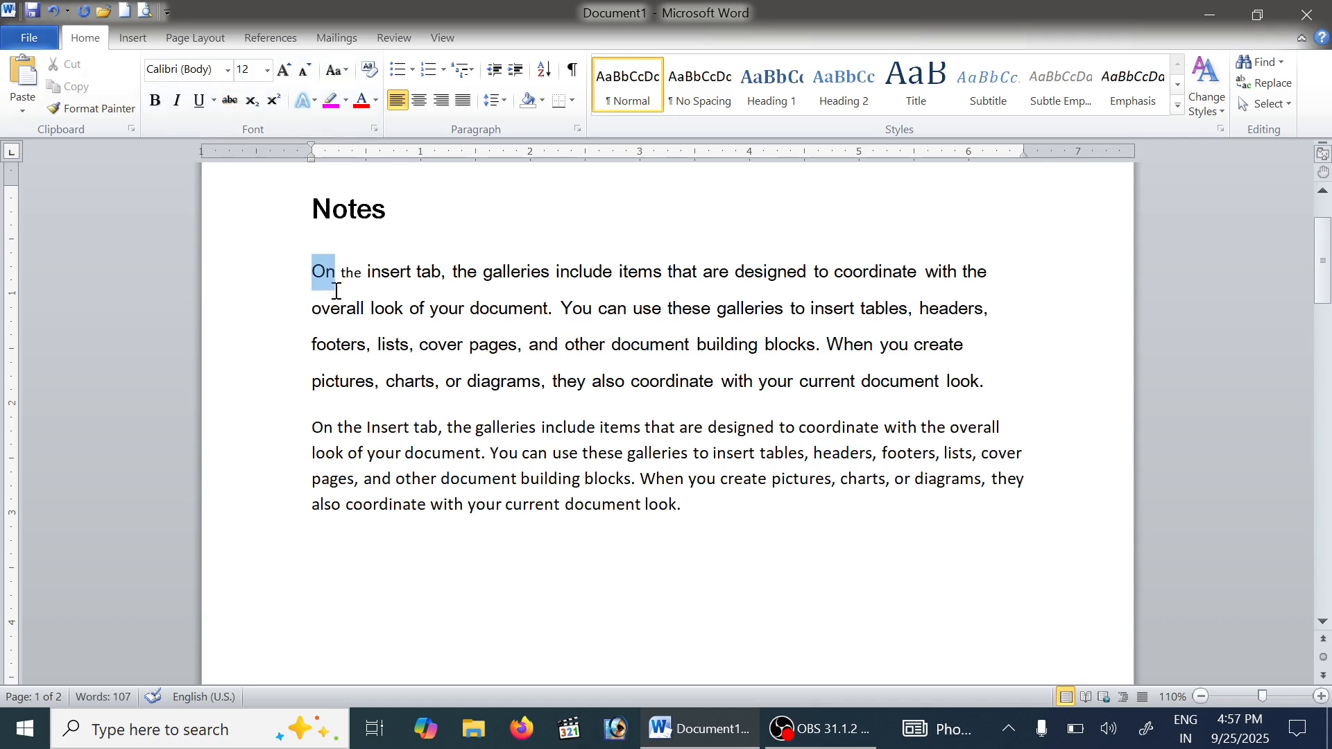
{"action": "left_click", "coordinate": [154, 101]}
{"action": "left_click", "coordinate": [178, 102]}
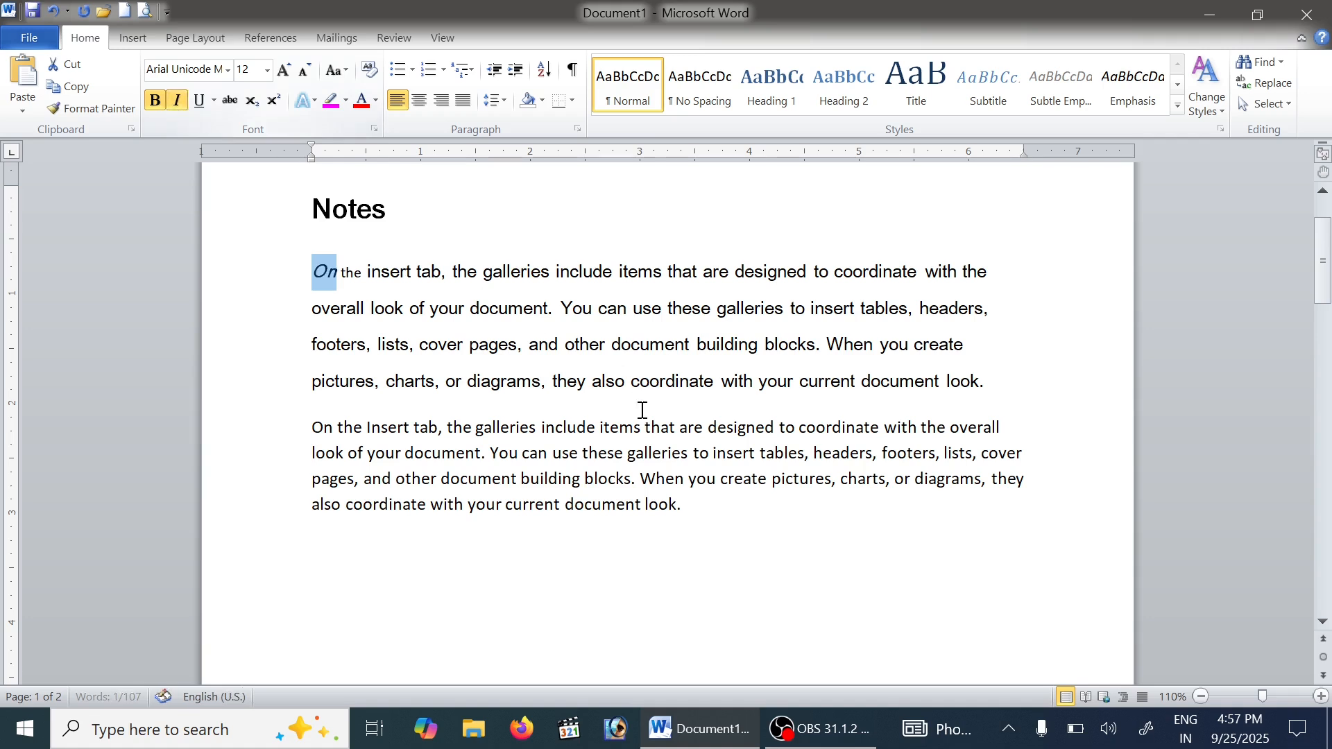
Add the word "Computer" in bold italic on a new line below the second paragraph
{"action": "left_click", "coordinate": [718, 514]}
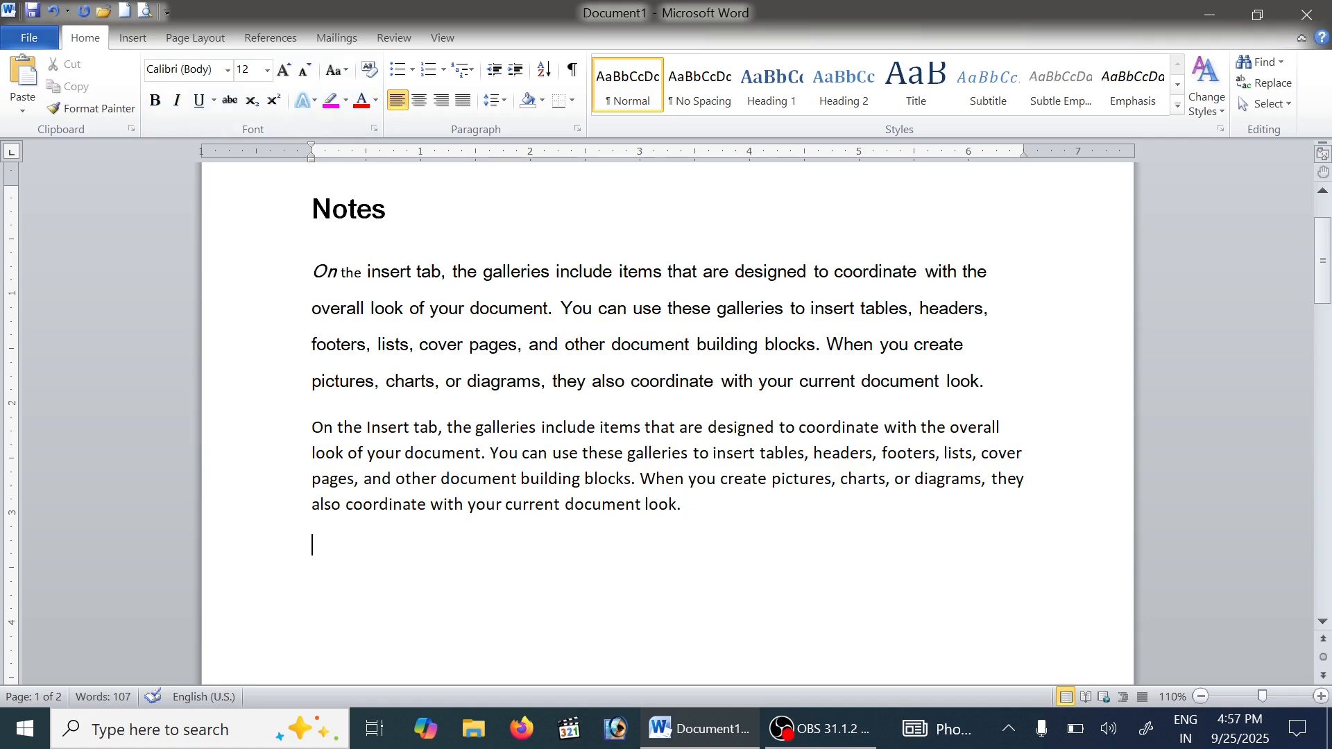
{"action": "key", "text": "Return"}
{"action": "left_click", "coordinate": [155, 100]}
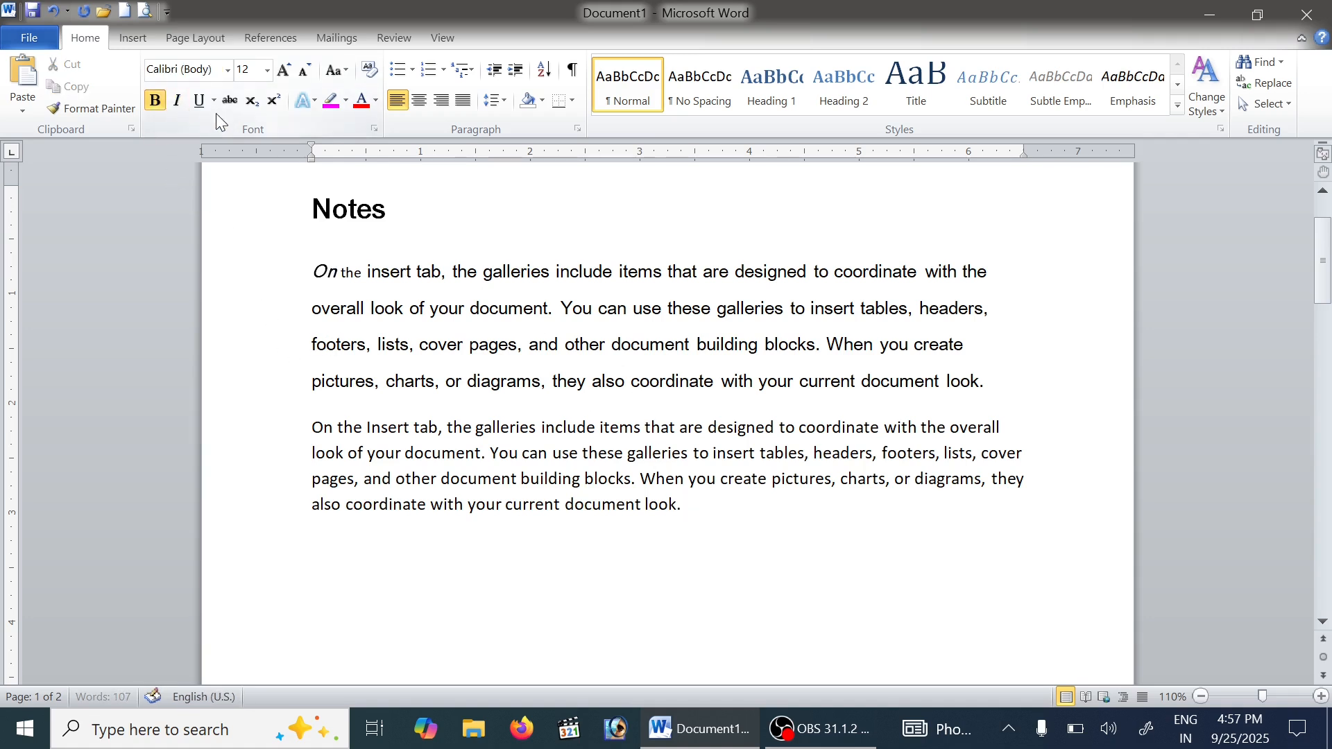
{"action": "left_click", "coordinate": [178, 101]}
{"action": "type", "text": "computer"}
Select the word "Computer" and grow its font to size 20
{"action": "key", "text": "shift+Left"}
{"action": "key", "text": "shift+Left"}
{"action": "key", "text": "shift+Left"}
{"action": "key", "text": "shift+Left"}
{"action": "key", "text": "shift+Left"}
{"action": "key", "text": "shift+Left"}
{"action": "key", "text": "shift+Left"}
{"action": "key", "text": "shift+Left"}
{"action": "key", "text": "shift+Left"}
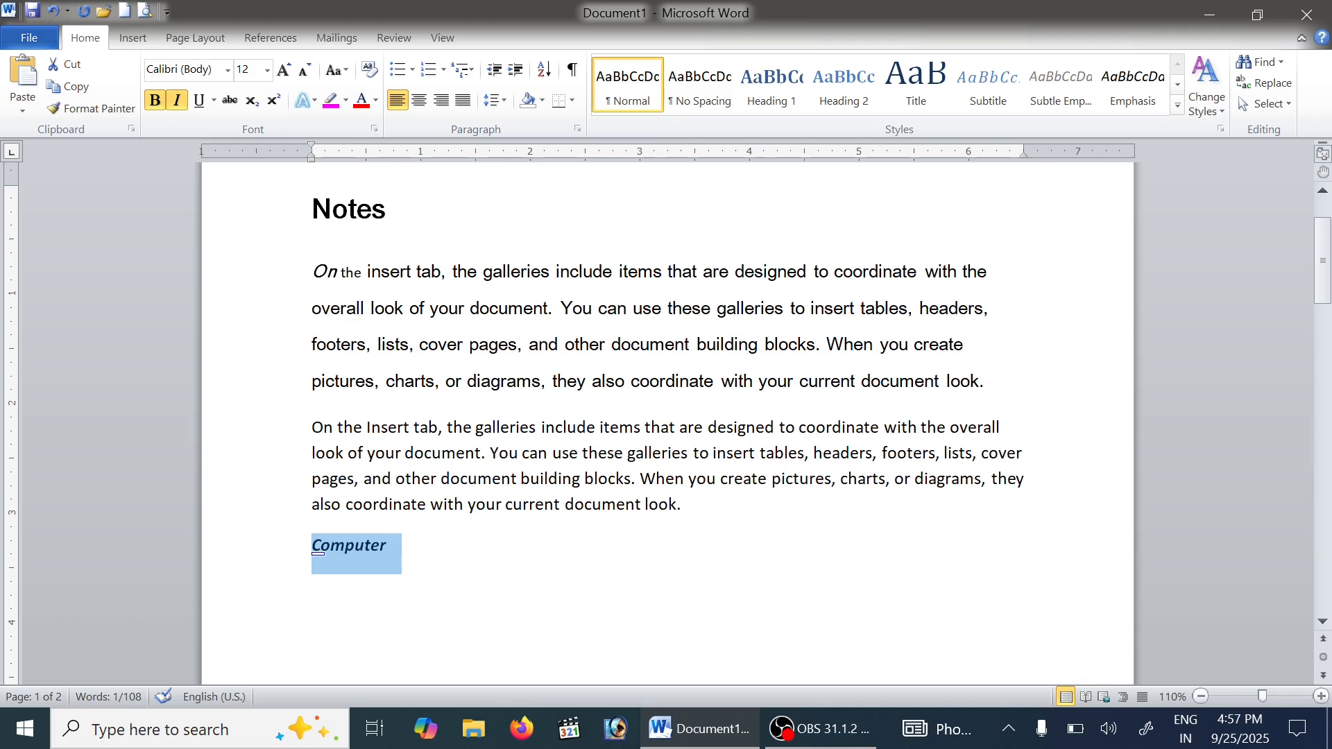
{"action": "key", "text": "ctrl+shift+period"}
{"action": "key", "text": "ctrl+shift+period"}
{"action": "key", "text": "ctrl+shift+period"}
{"action": "key", "text": "ctrl+shift+period"}
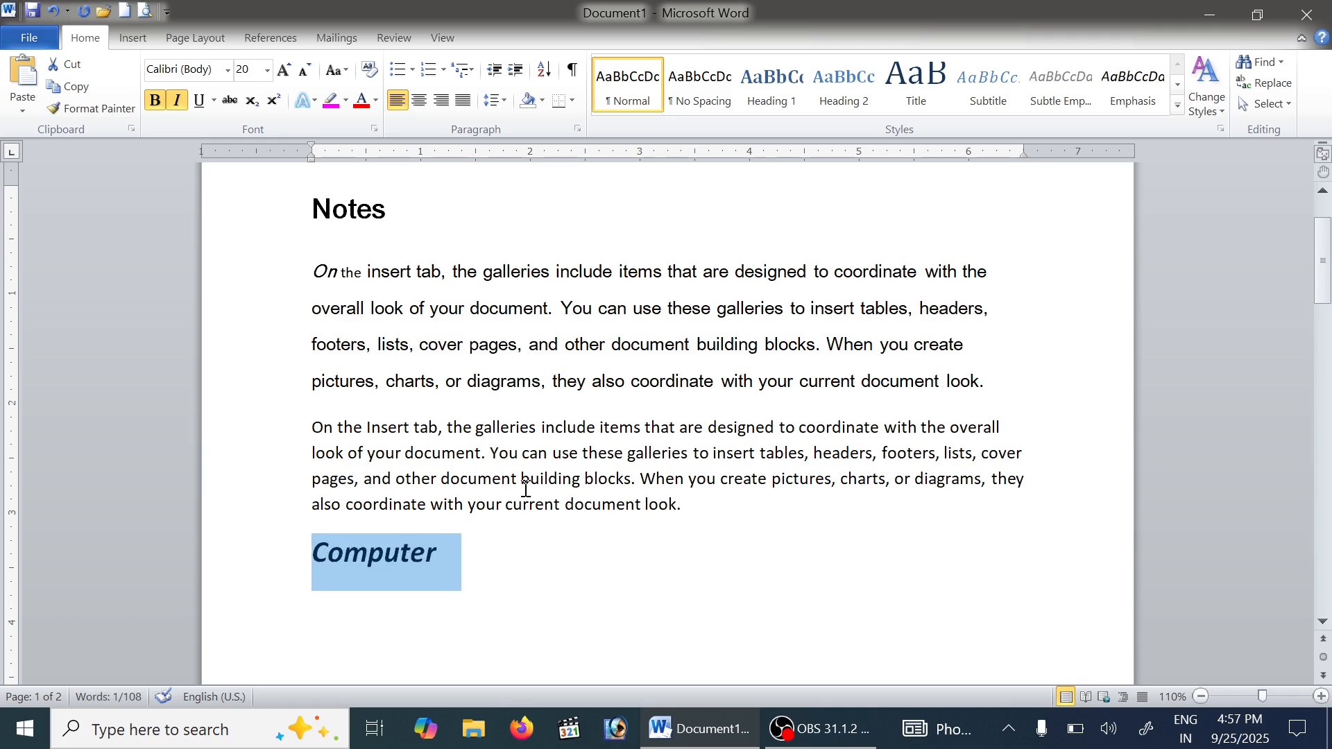
Remove the bold and italic formatting from the selected word "Computer"
{"action": "left_click", "coordinate": [124, 108]}
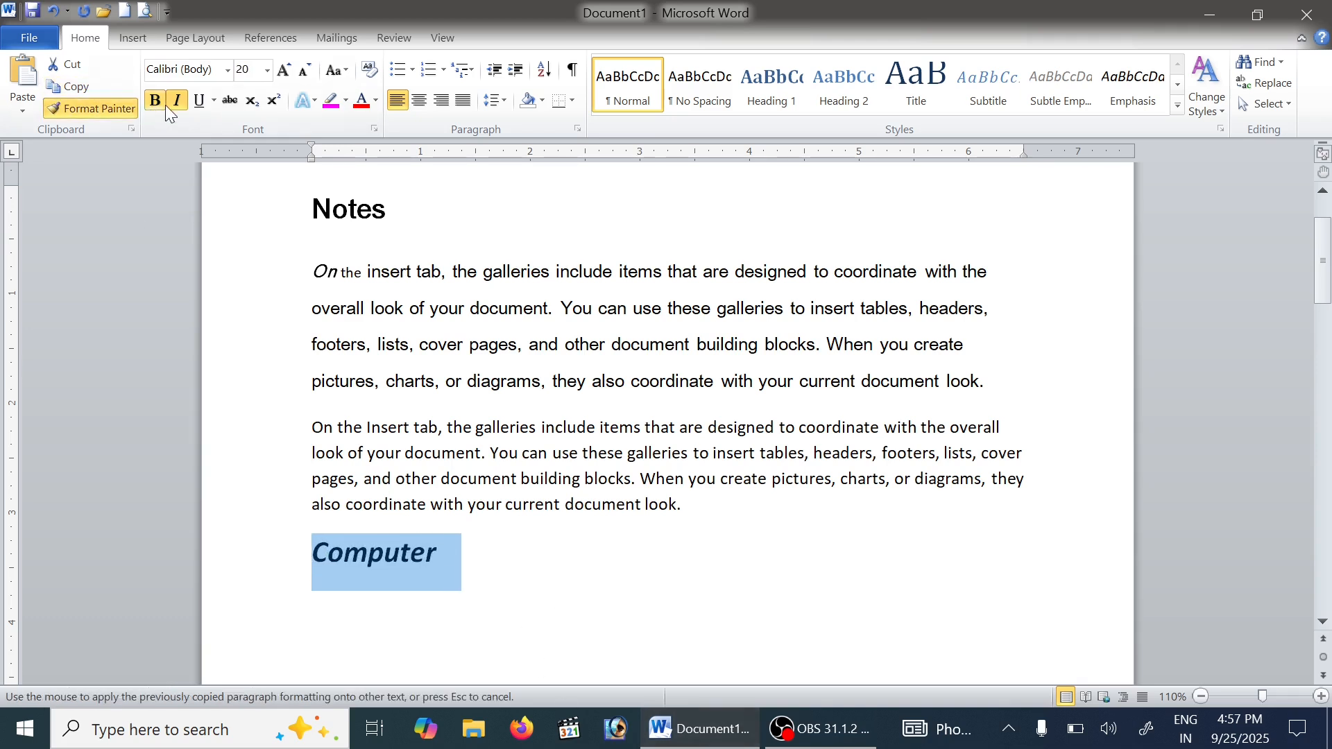
{"action": "left_click", "coordinate": [154, 101]}
{"action": "left_click", "coordinate": [177, 100]}
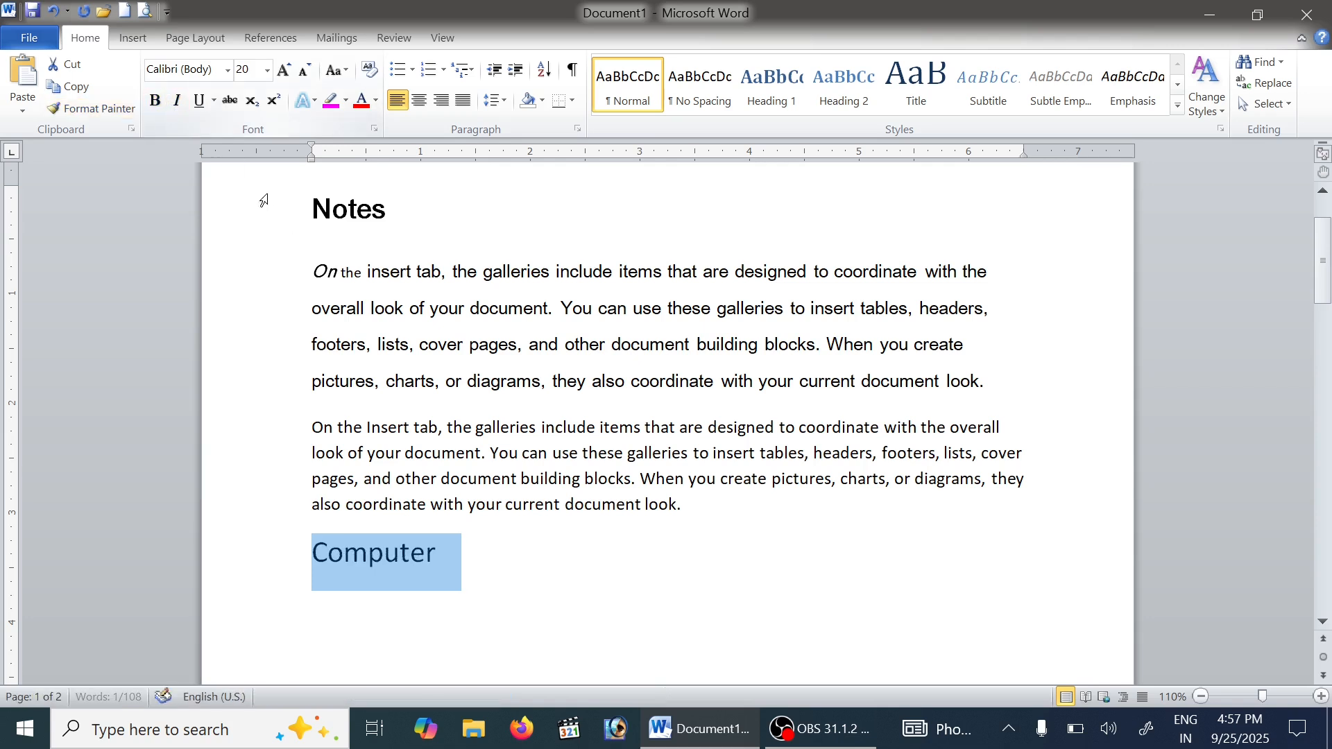
Add a new line below "Computer" containing the text "X2 X2"
{"action": "left_click", "coordinate": [452, 555]}
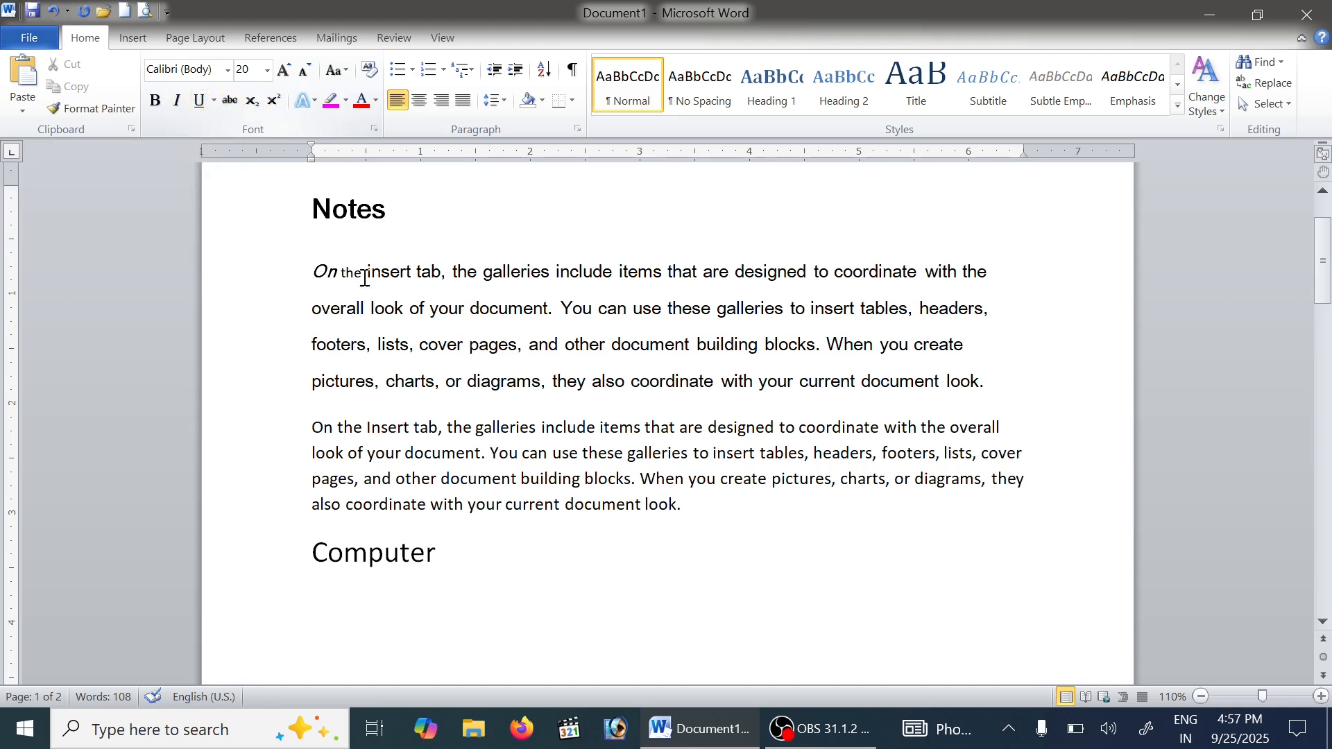
{"action": "key", "text": "Return"}
{"action": "type", "text": "X2 X"}
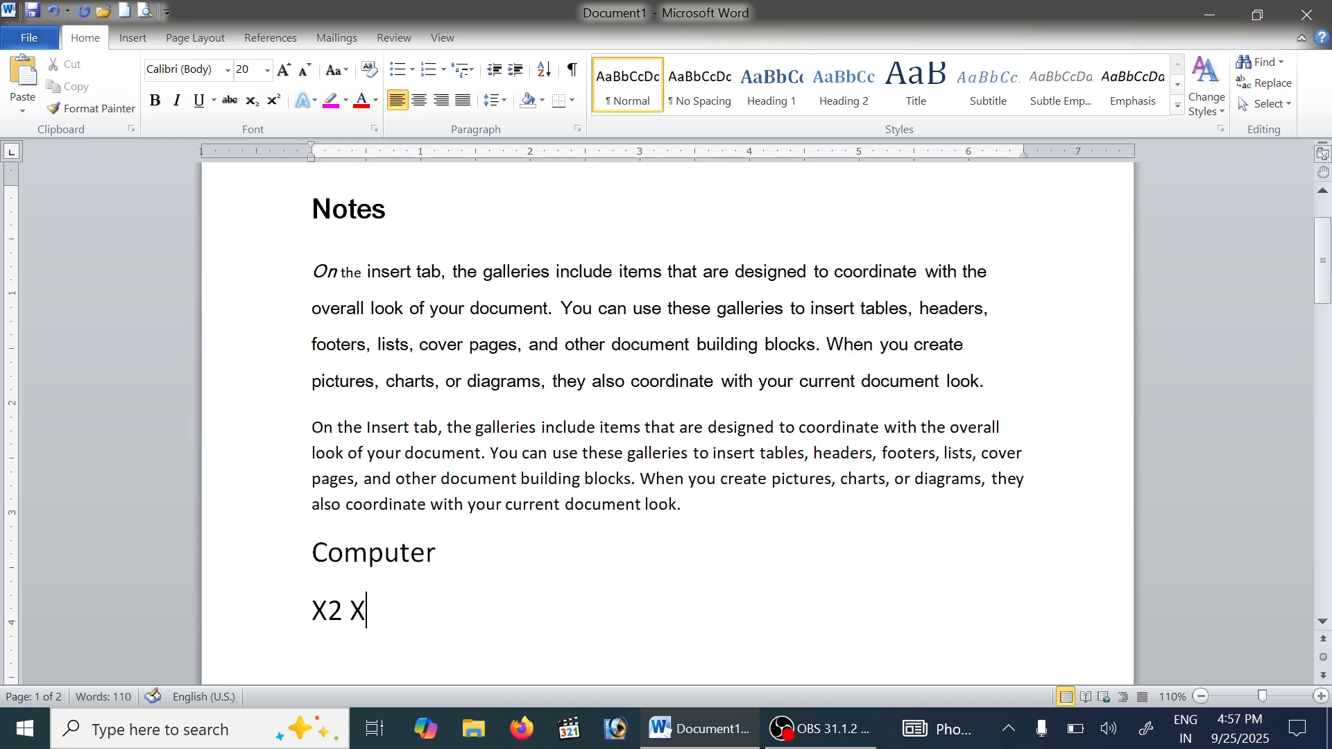
{"action": "type", "text": "2"}
Format the 2 in the first "X2" as subscript and deselect it
{"action": "left_click_drag", "start_coordinate": [327, 611], "coordinate": [343, 616]}
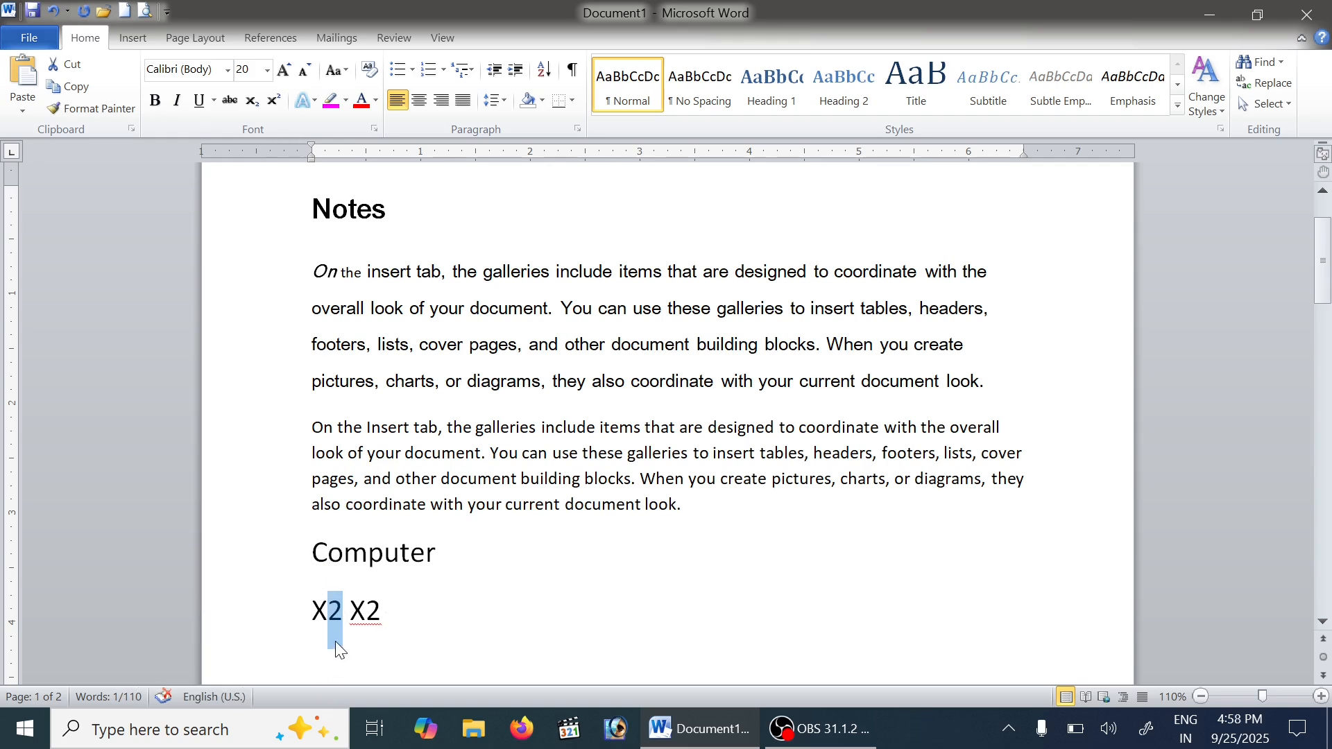
{"action": "left_click", "coordinate": [254, 102]}
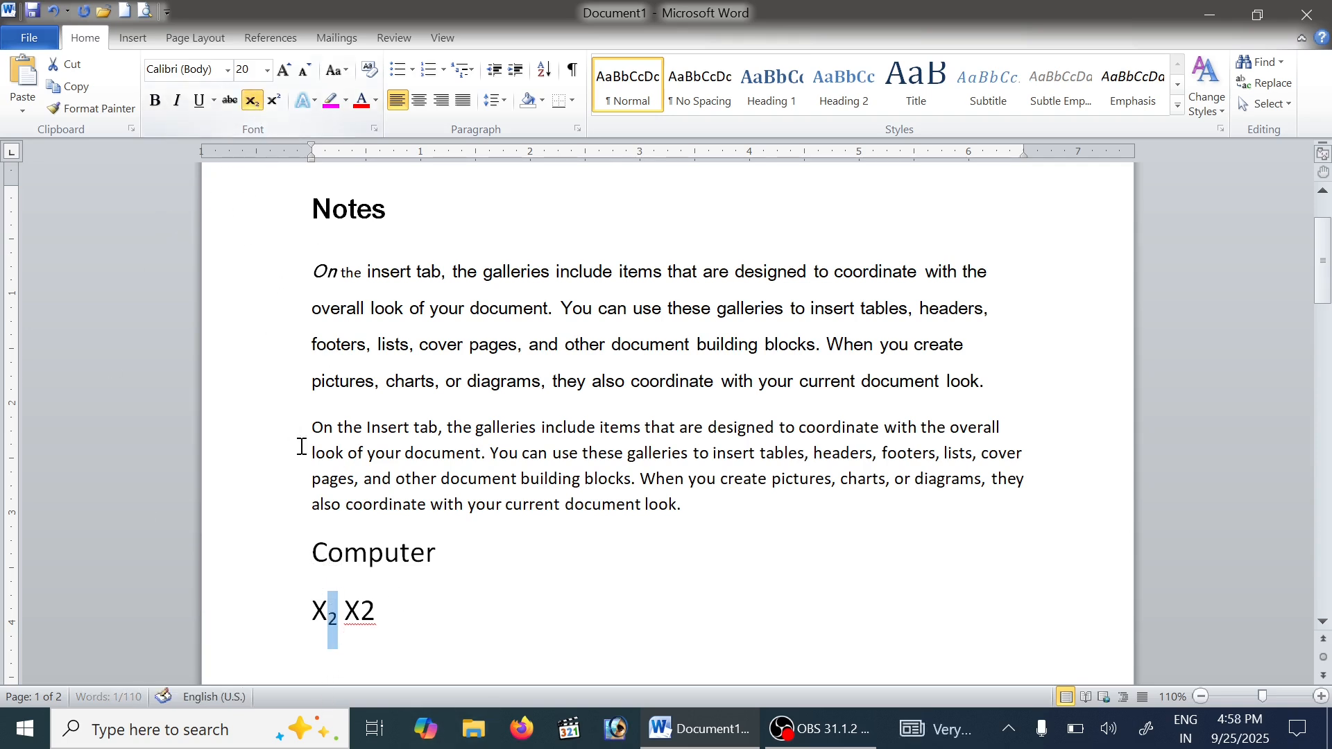
{"action": "left_click", "coordinate": [336, 633]}
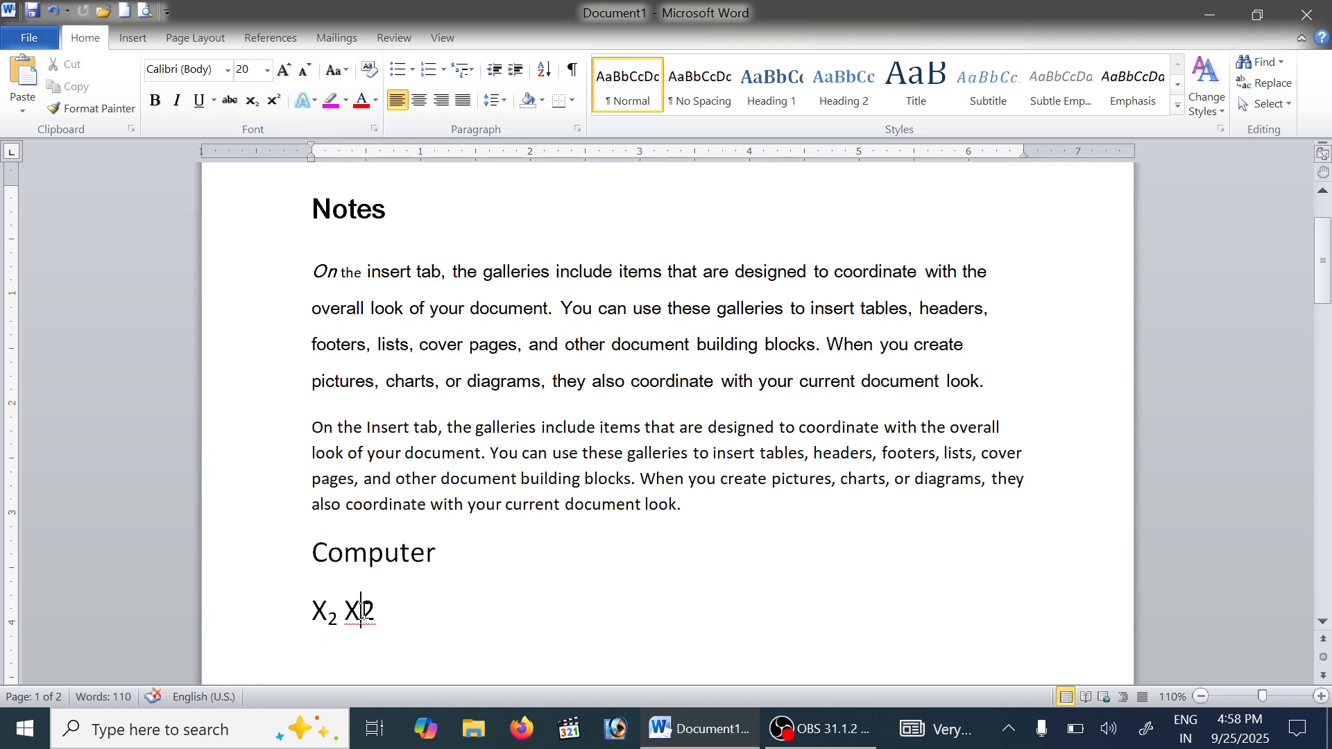
Format the 2 in the second "X2" as superscript and place the cursor after it
{"action": "left_click_drag", "start_coordinate": [361, 611], "coordinate": [376, 612]}
{"action": "left_click", "coordinate": [281, 100]}
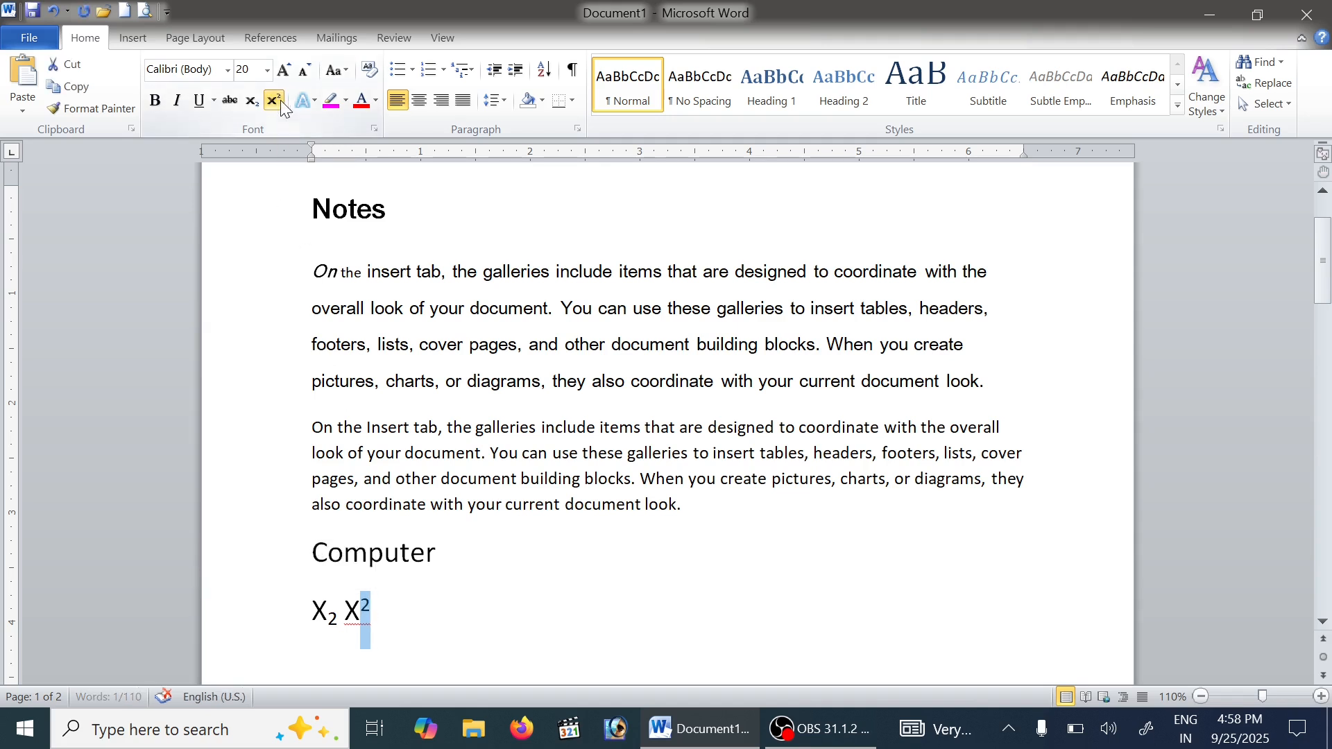
{"action": "left_click", "coordinate": [372, 614]}
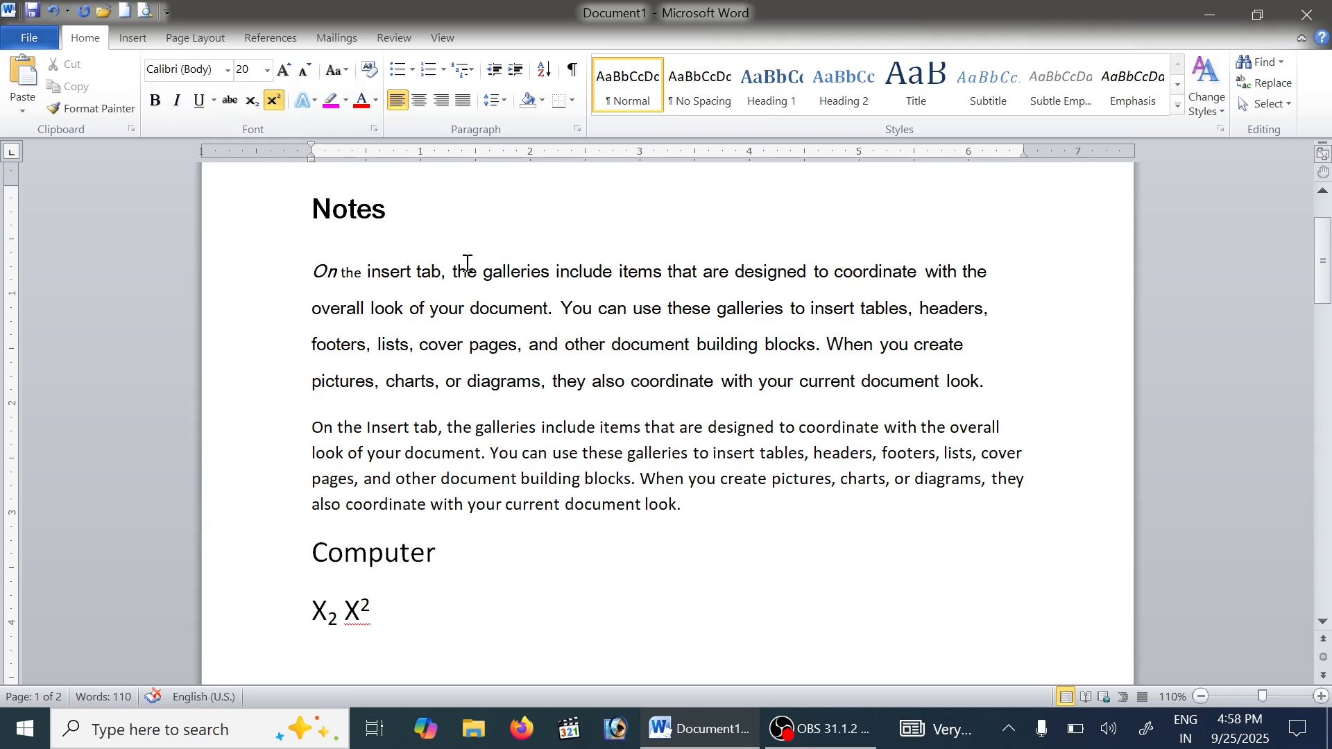
Enter the superscript sample text "kjjljlkjkjljlkljljg" after the second X2 and delete it again
{"action": "type", "text": "kjjljlkjkjljlkl"}
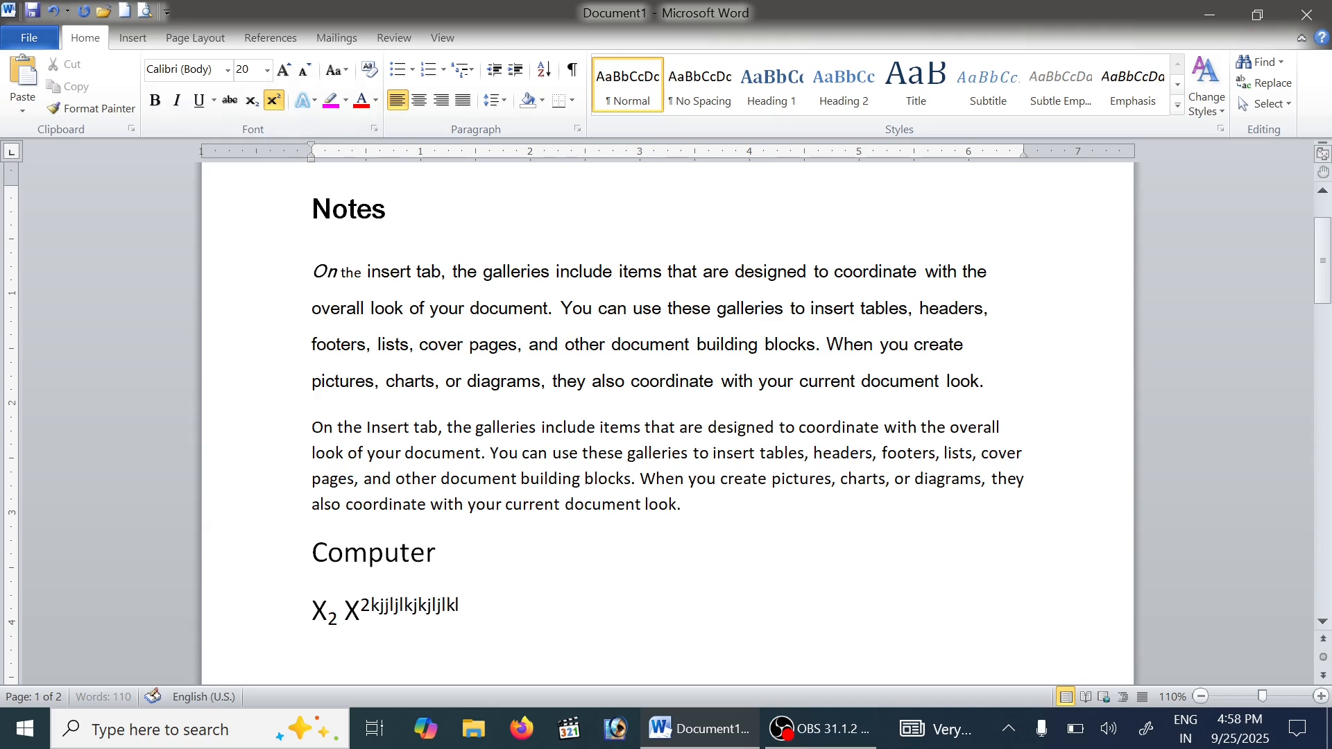
{"action": "type", "text": "jljg"}
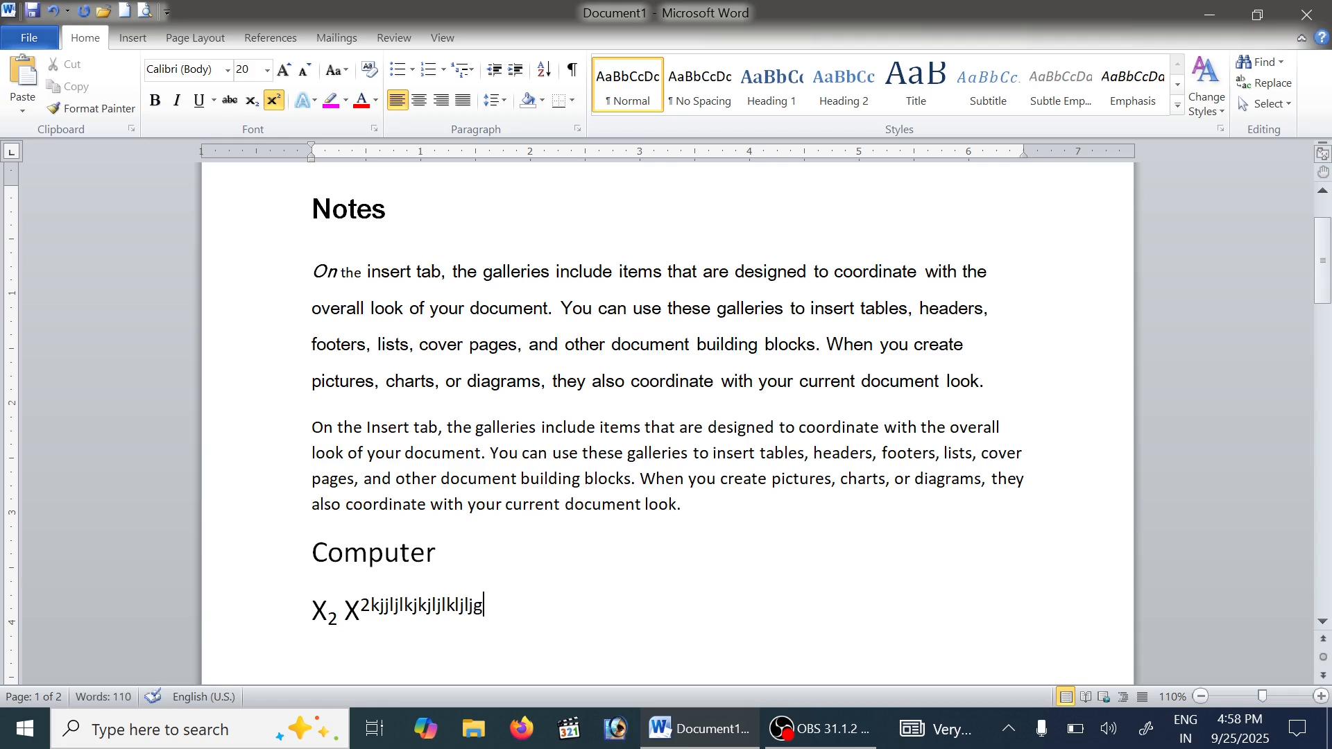
{"action": "key", "text": "BackSpace"}
{"action": "key", "text": "BackSpace"}
{"action": "key", "text": "BackSpace"}
{"action": "key", "text": "BackSpace"}
{"action": "key", "text": "BackSpace"}
{"action": "key", "text": "BackSpace"}
{"action": "key", "text": "BackSpace"}
{"action": "key", "text": "BackSpace"}
{"action": "key", "text": "BackSpace"}
{"action": "key", "text": "BackSpace"}
{"action": "key", "text": "BackSpace"}
{"action": "key", "text": "BackSpace"}
{"action": "key", "text": "BackSpace"}
{"action": "key", "text": "BackSpace"}
{"action": "key", "text": "BackSpace"}
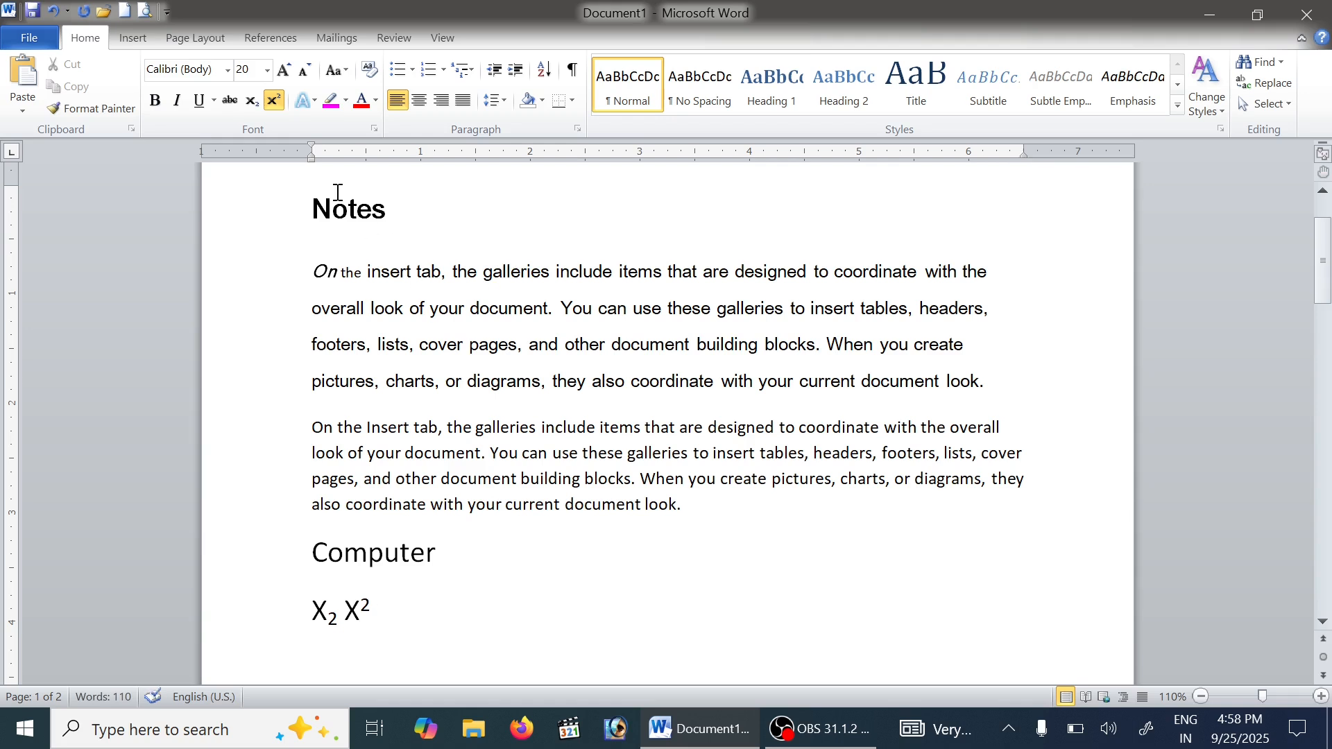
Turn superscript off and enter "kjjlk" as normal text after the superscript 2
{"action": "left_click", "coordinate": [275, 101]}
{"action": "type", "text": "kjjlk"}
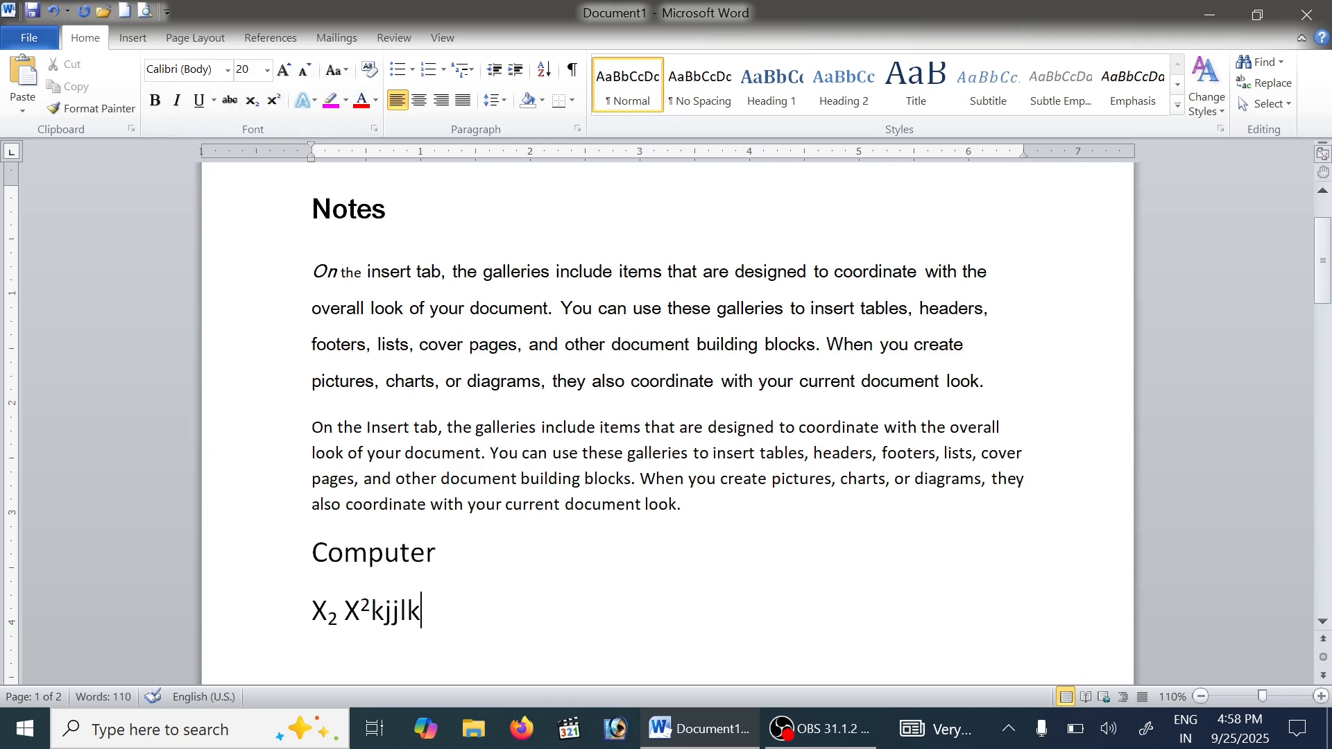
Delete the sample letters after the superscript 2 in the second X2
{"action": "key", "text": "BackSpace"}
{"action": "key", "text": "BackSpace"}
{"action": "key", "text": "BackSpace"}
{"action": "key", "text": "BackSpace"}
Try the red, blue gradient and purple reflected text effects on the first paragraph's text up to "cover", ending with the blue gradient one
{"action": "left_click_drag", "start_coordinate": [317, 285], "coordinate": [470, 345]}
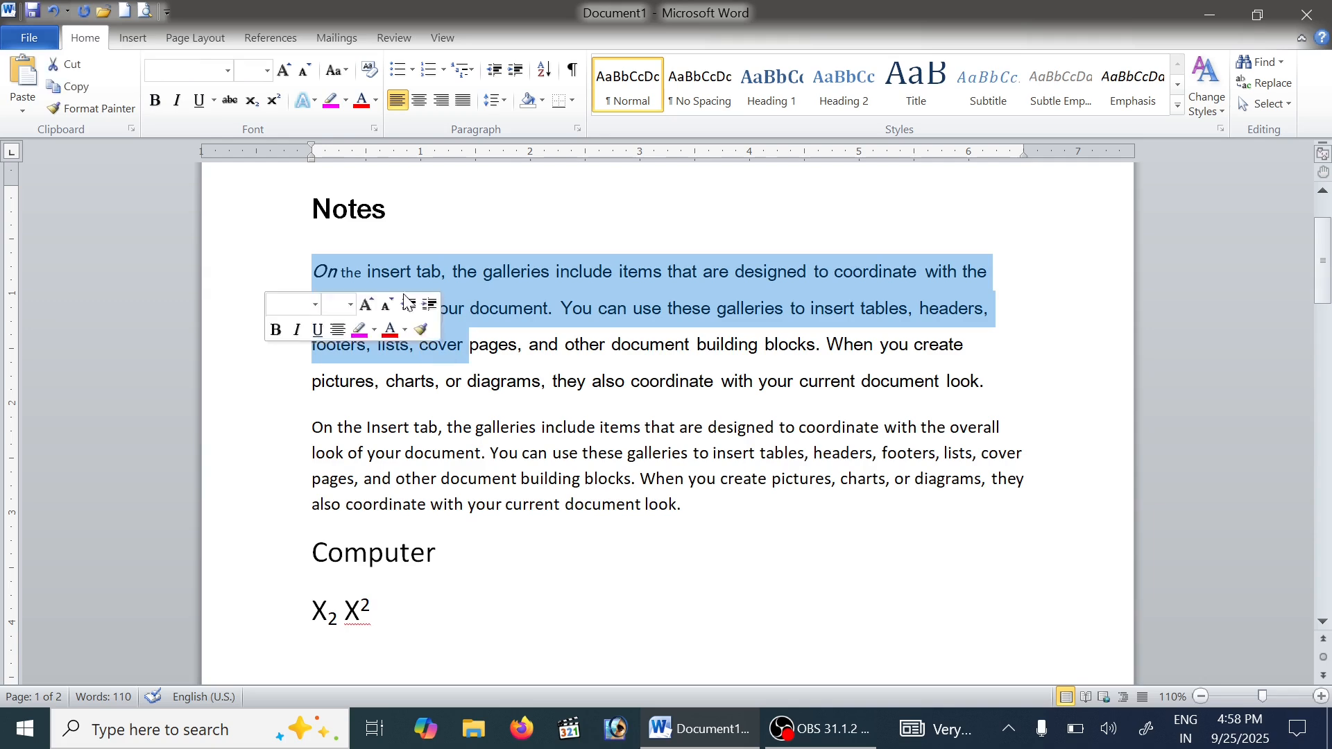
{"action": "left_click", "coordinate": [315, 101]}
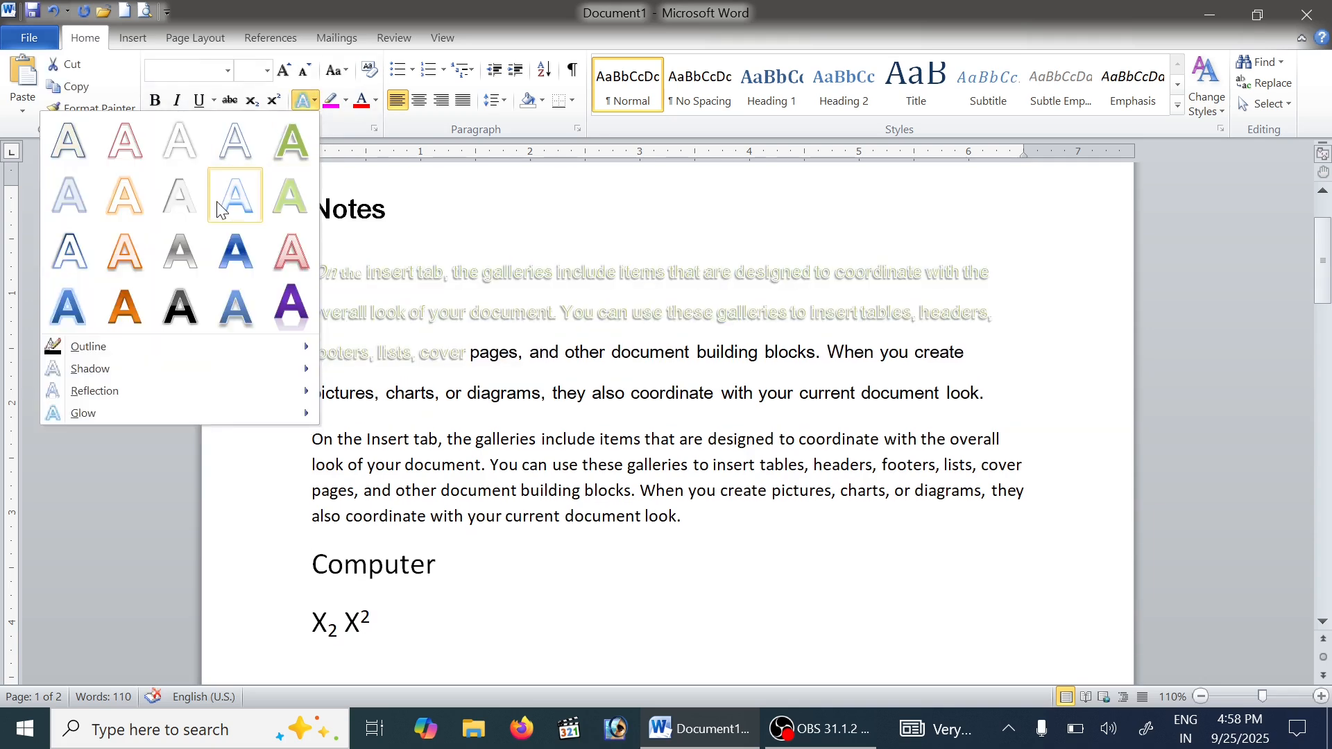
{"action": "left_click", "coordinate": [292, 251]}
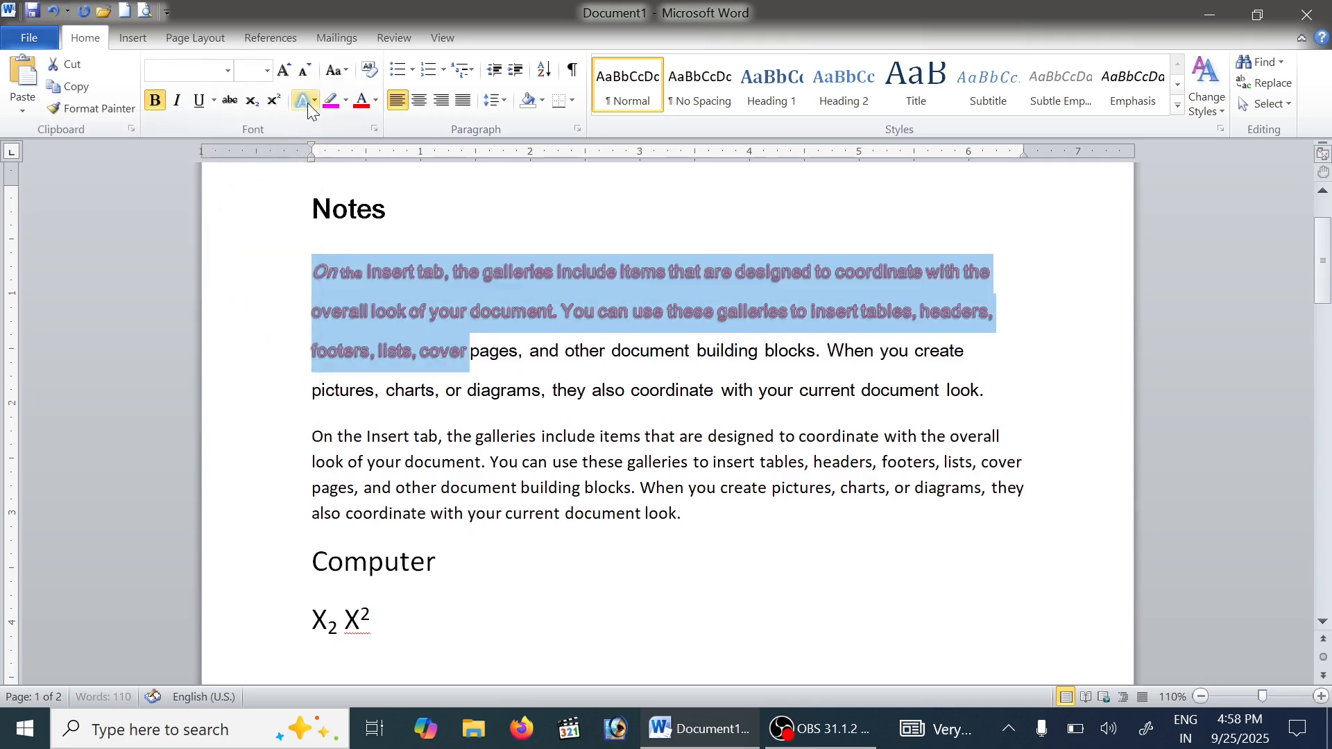
{"action": "left_click", "coordinate": [306, 100]}
{"action": "left_click", "coordinate": [236, 251]}
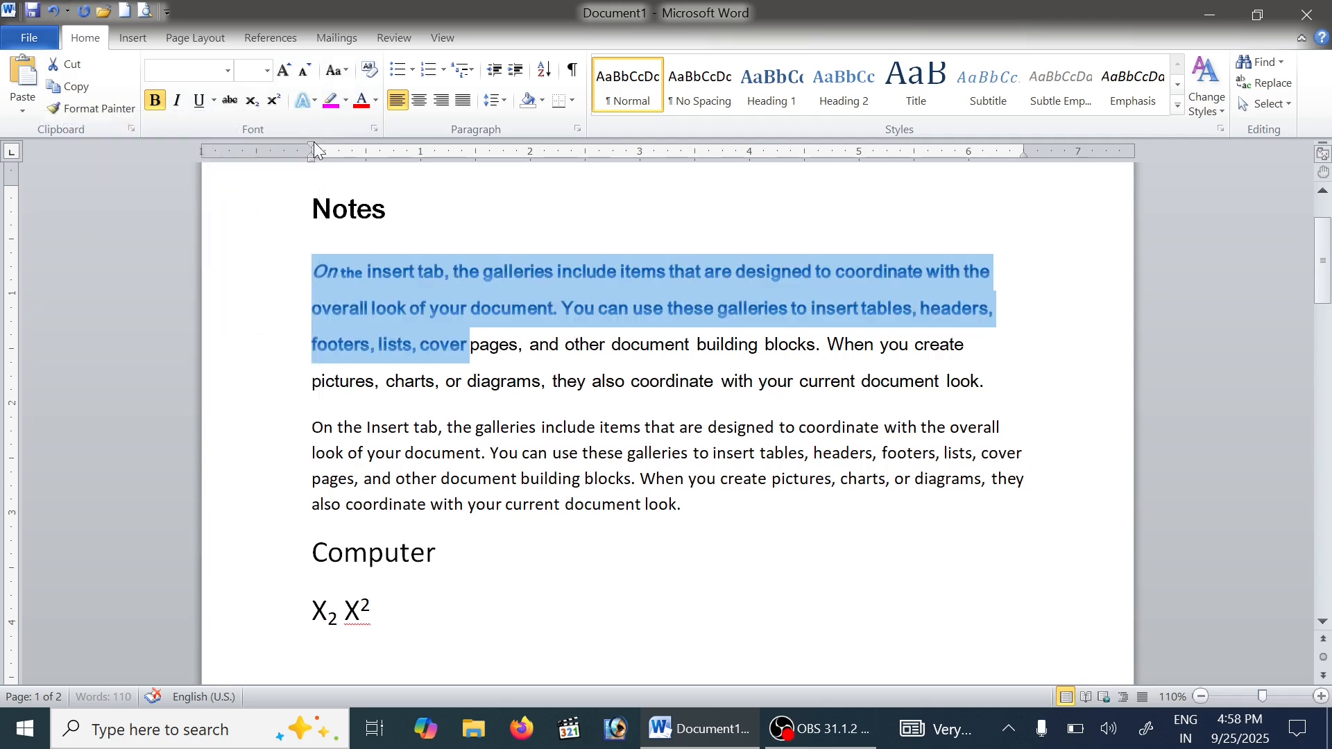
{"action": "left_click", "coordinate": [305, 100]}
{"action": "left_click", "coordinate": [289, 306]}
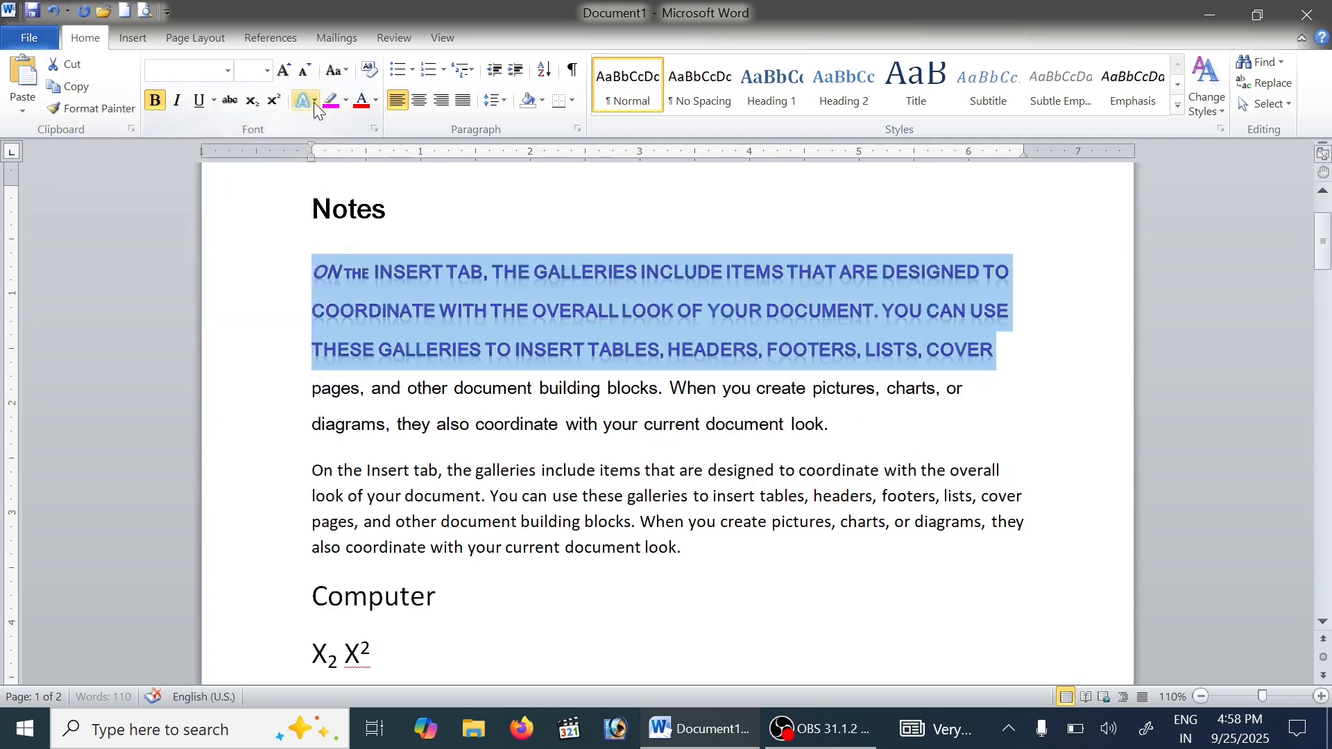
{"action": "left_click", "coordinate": [305, 100]}
{"action": "left_click", "coordinate": [240, 247]}
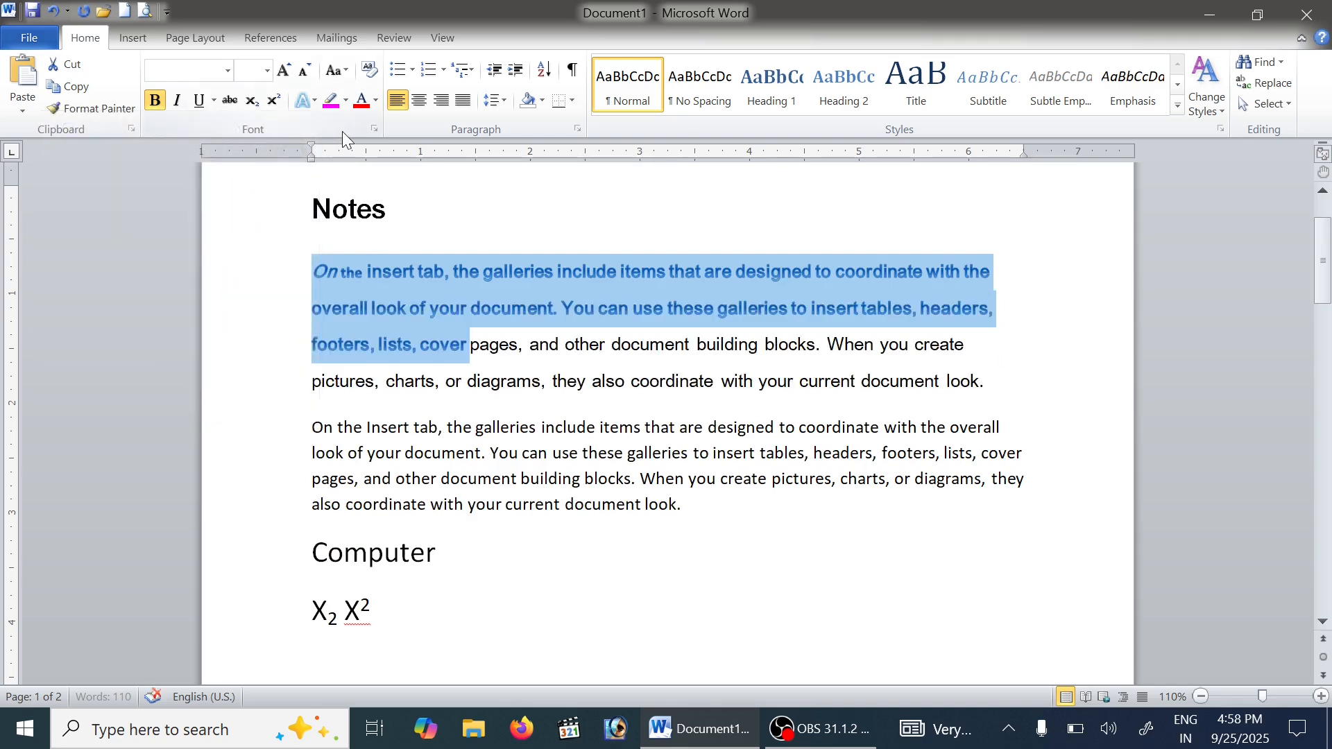
Add the first outer shadow preset to the selected blue text
{"action": "left_click", "coordinate": [310, 100]}
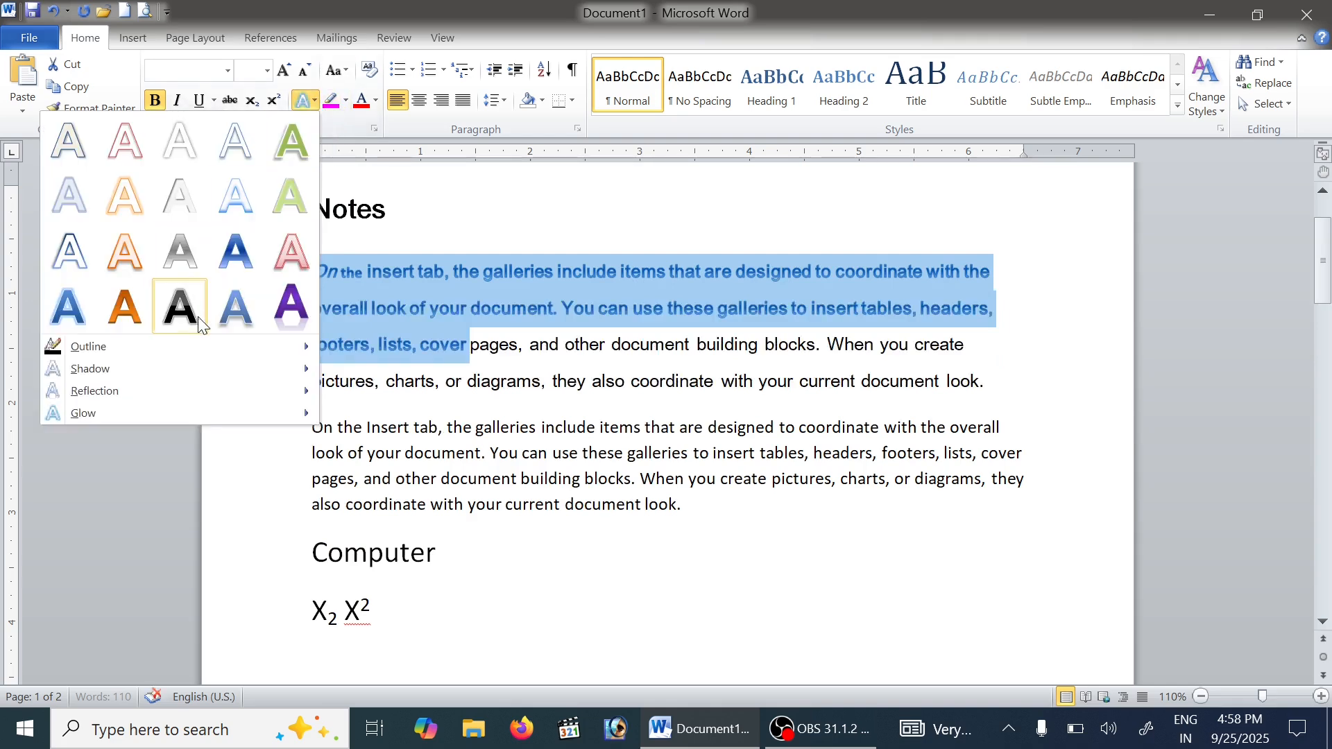
{"action": "mouse_move", "coordinate": [239, 380]}
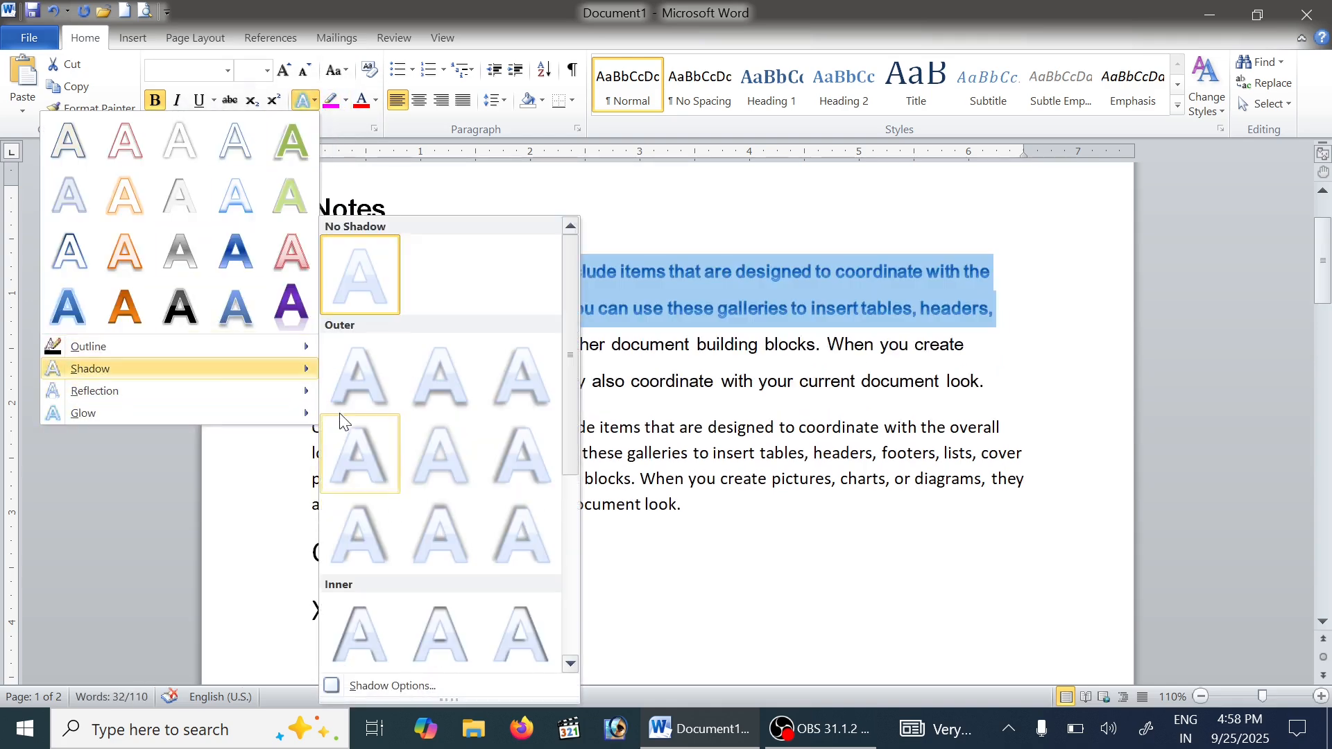
{"action": "left_click", "coordinate": [375, 388]}
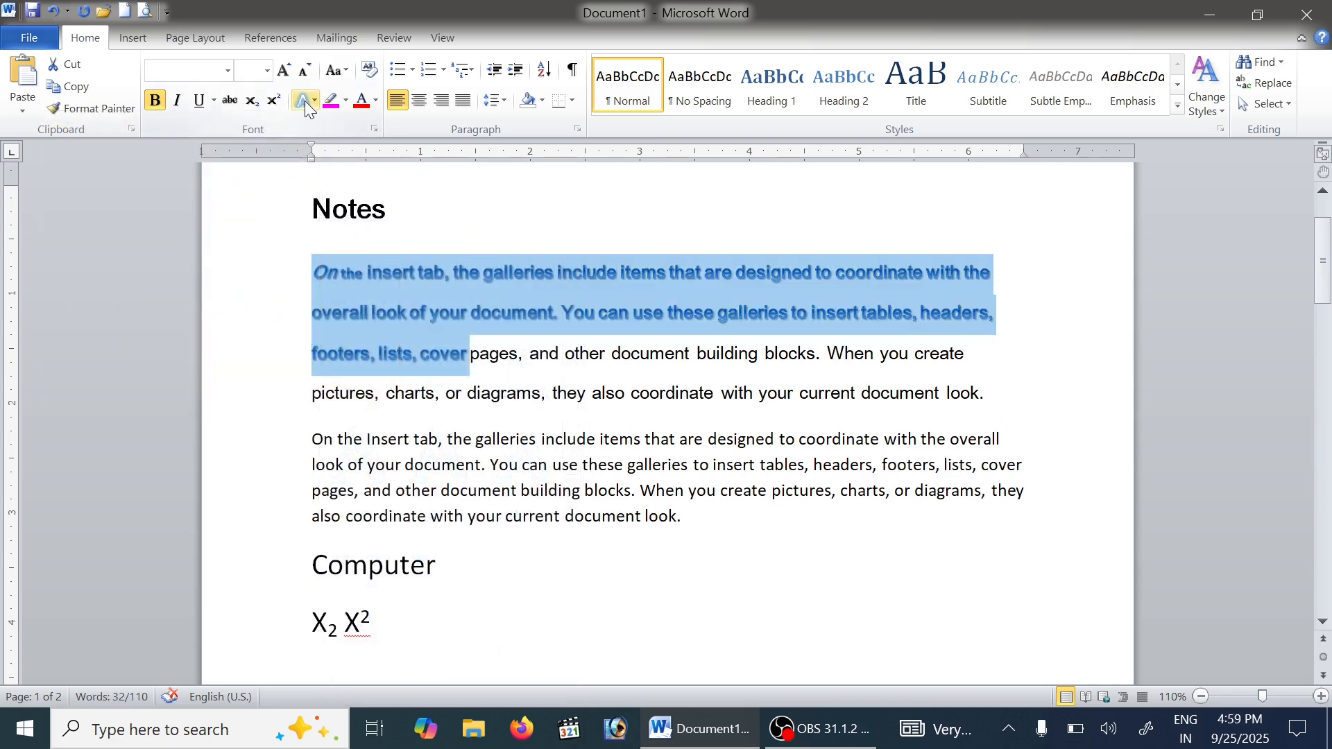
Apply the black text effect with the light outline to the "Notes" heading
{"action": "left_click", "coordinate": [373, 210]}
{"action": "left_click_drag", "start_coordinate": [318, 212], "coordinate": [401, 212]}
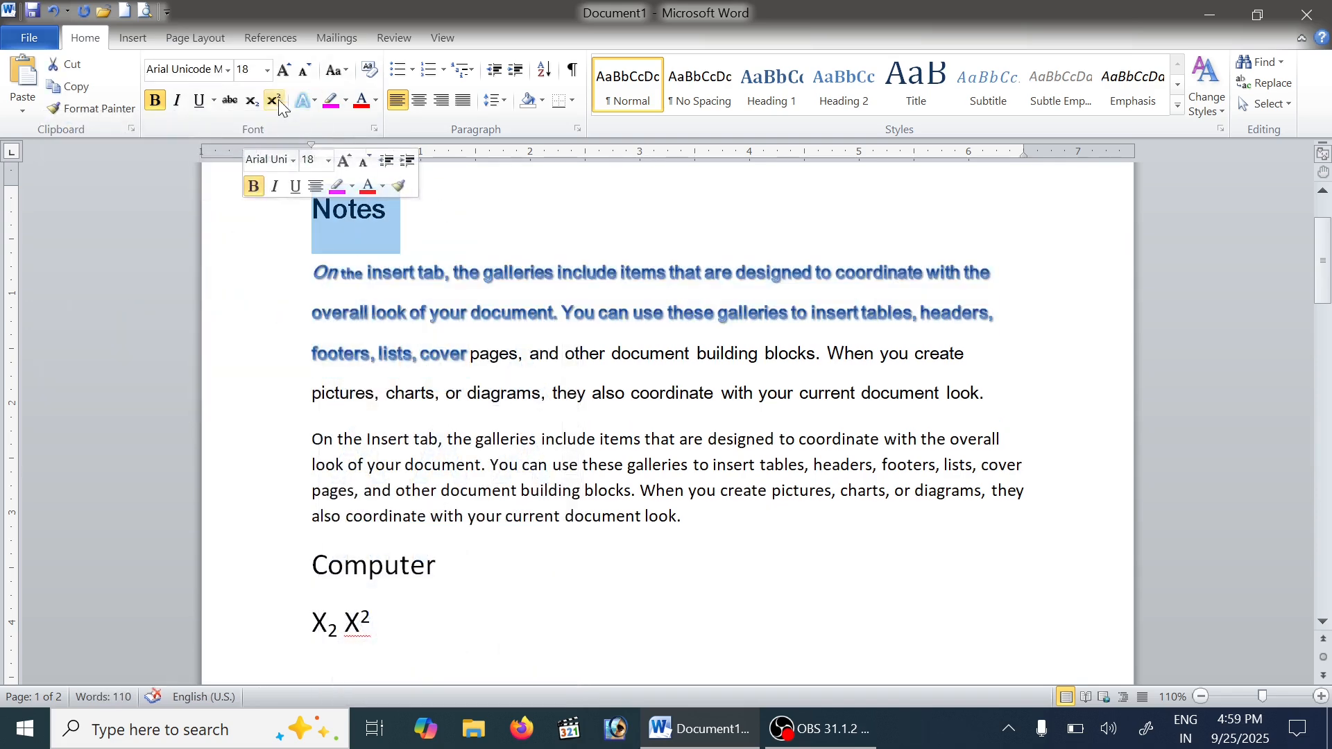
{"action": "left_click", "coordinate": [314, 100]}
{"action": "left_click", "coordinate": [184, 297]}
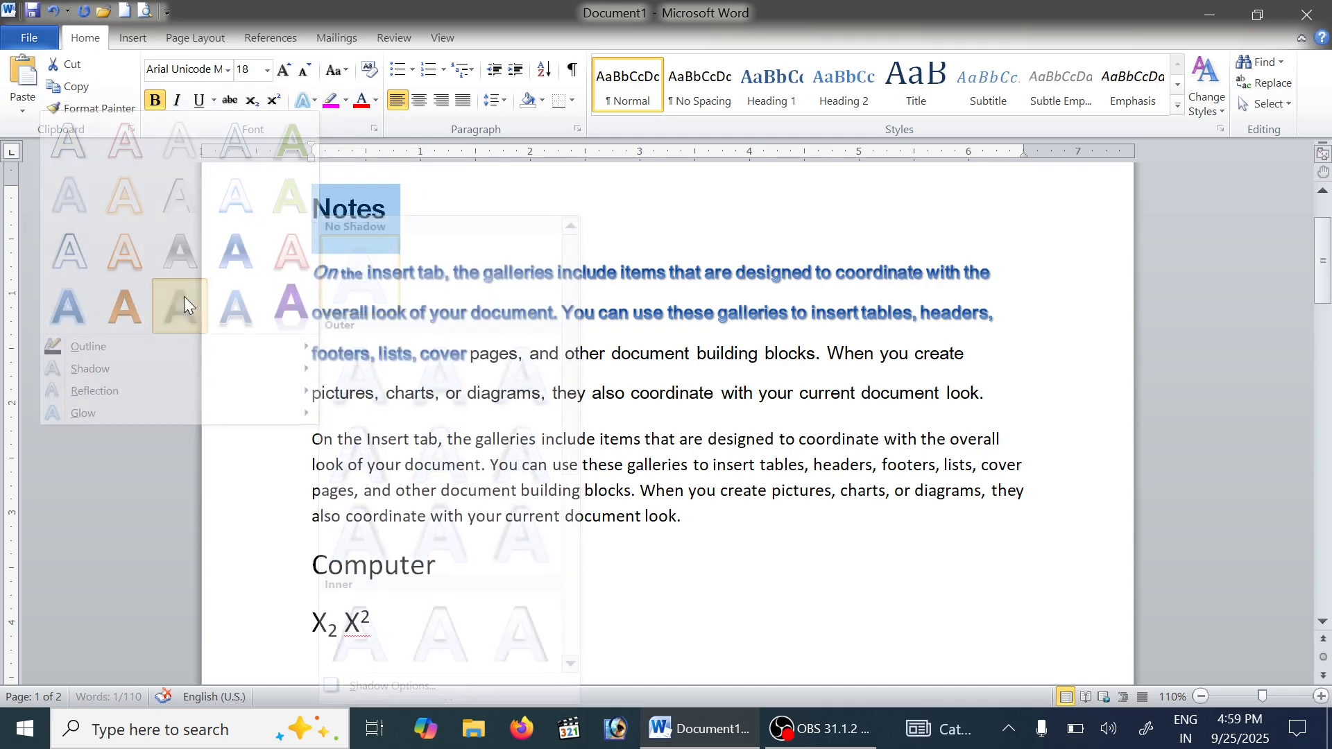
Add the centred outer shadow preset to the "Notes" heading and deselect it
{"action": "left_click", "coordinate": [309, 100]}
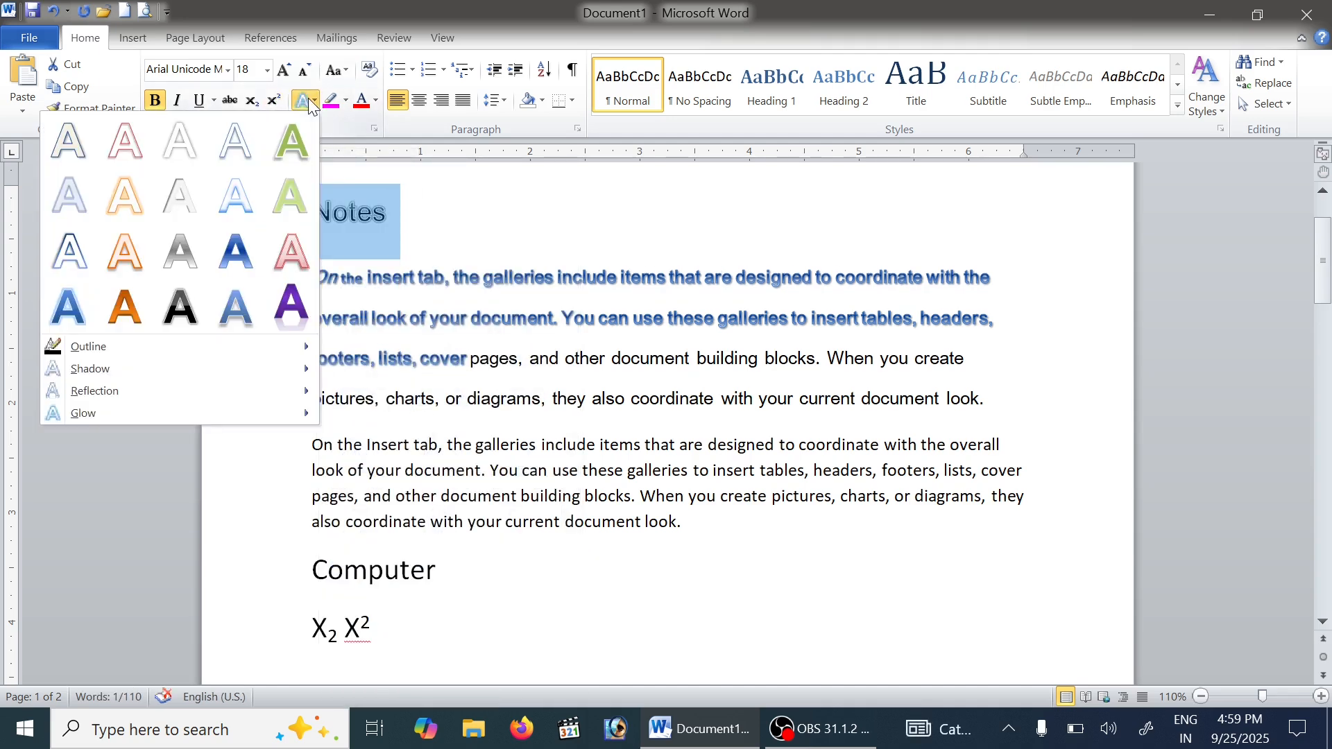
{"action": "mouse_move", "coordinate": [182, 367]}
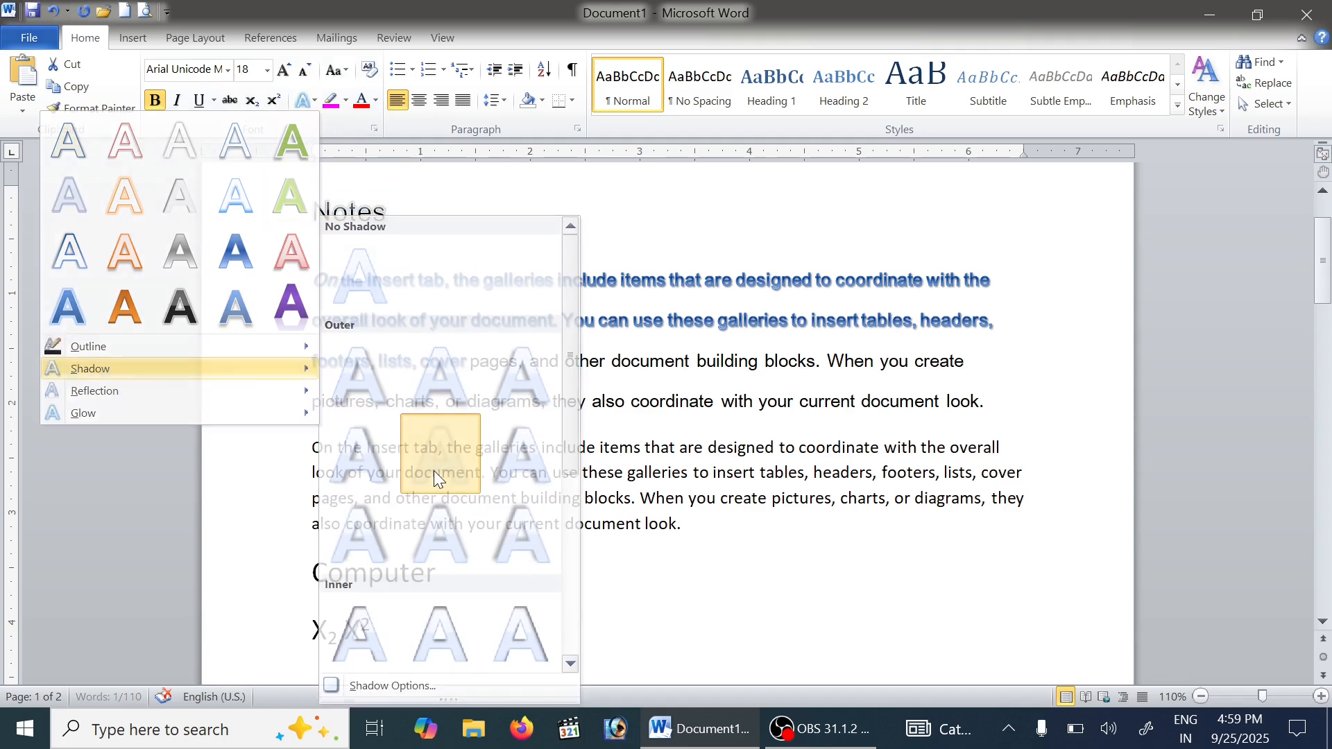
{"action": "left_click", "coordinate": [434, 470]}
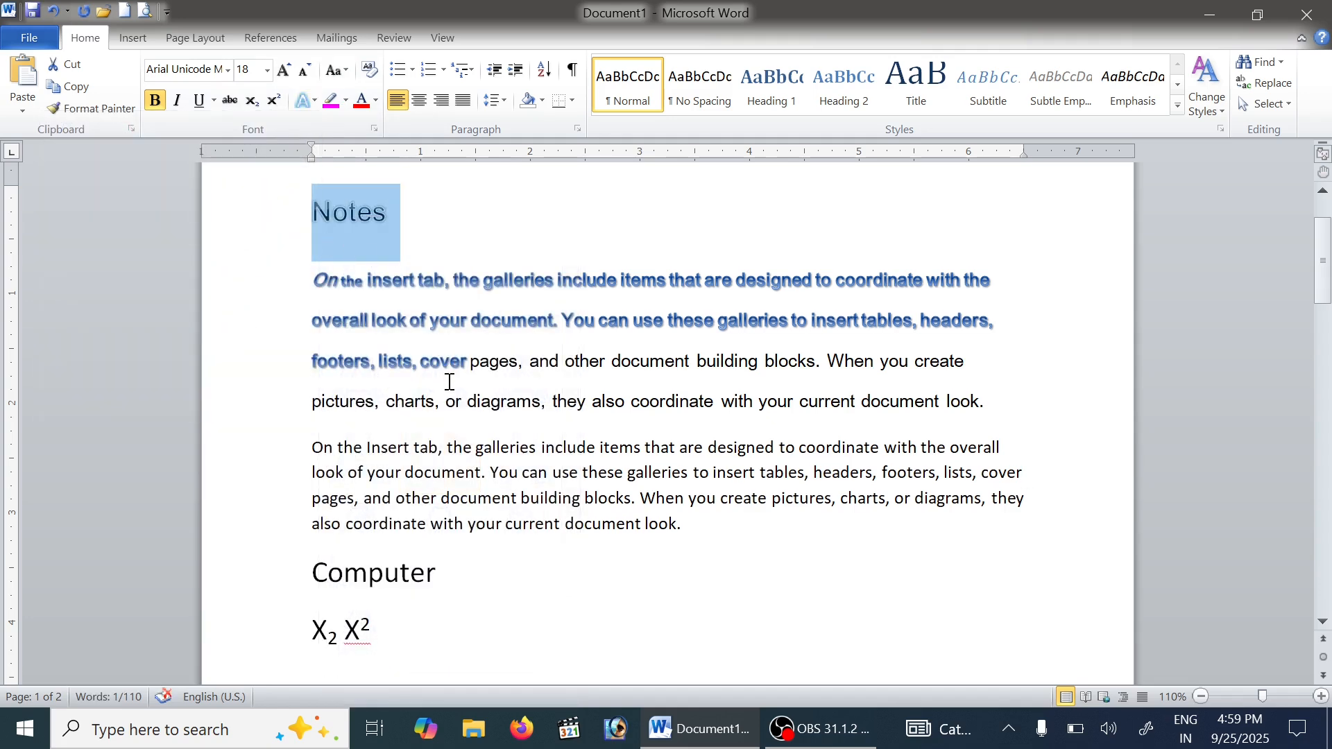
{"action": "left_click", "coordinate": [479, 363]}
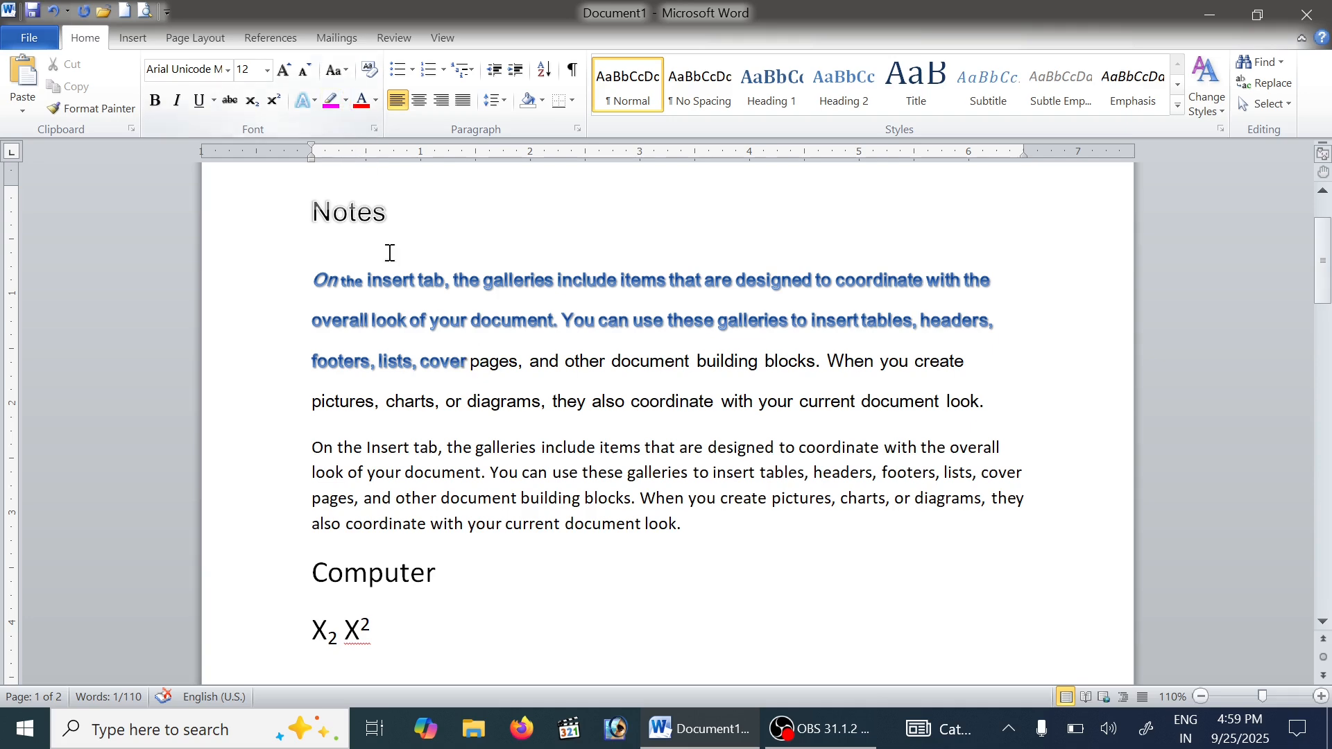
Highlight the first paragraph's last line, starting with "pictures, charts", in pink and deselect it
{"action": "left_click", "coordinate": [290, 411]}
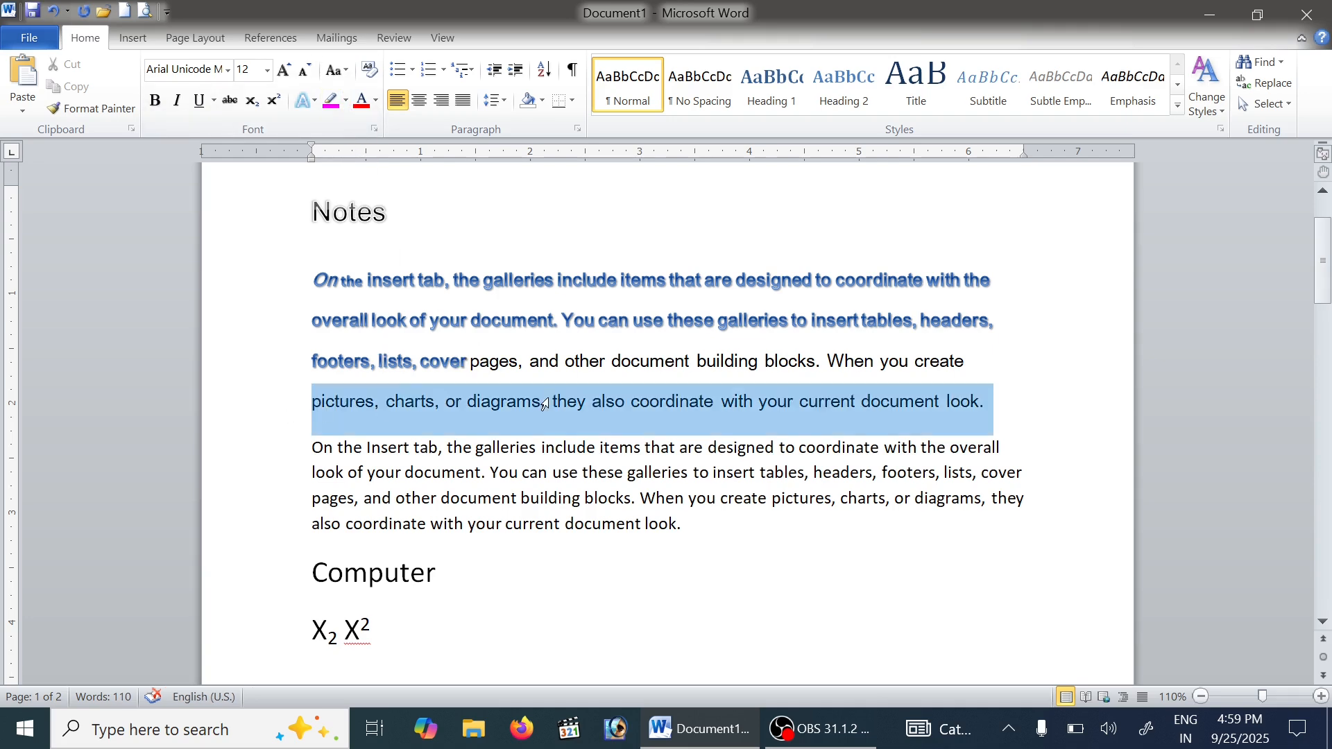
{"action": "left_click", "coordinate": [347, 104]}
{"action": "left_click", "coordinate": [318, 127]}
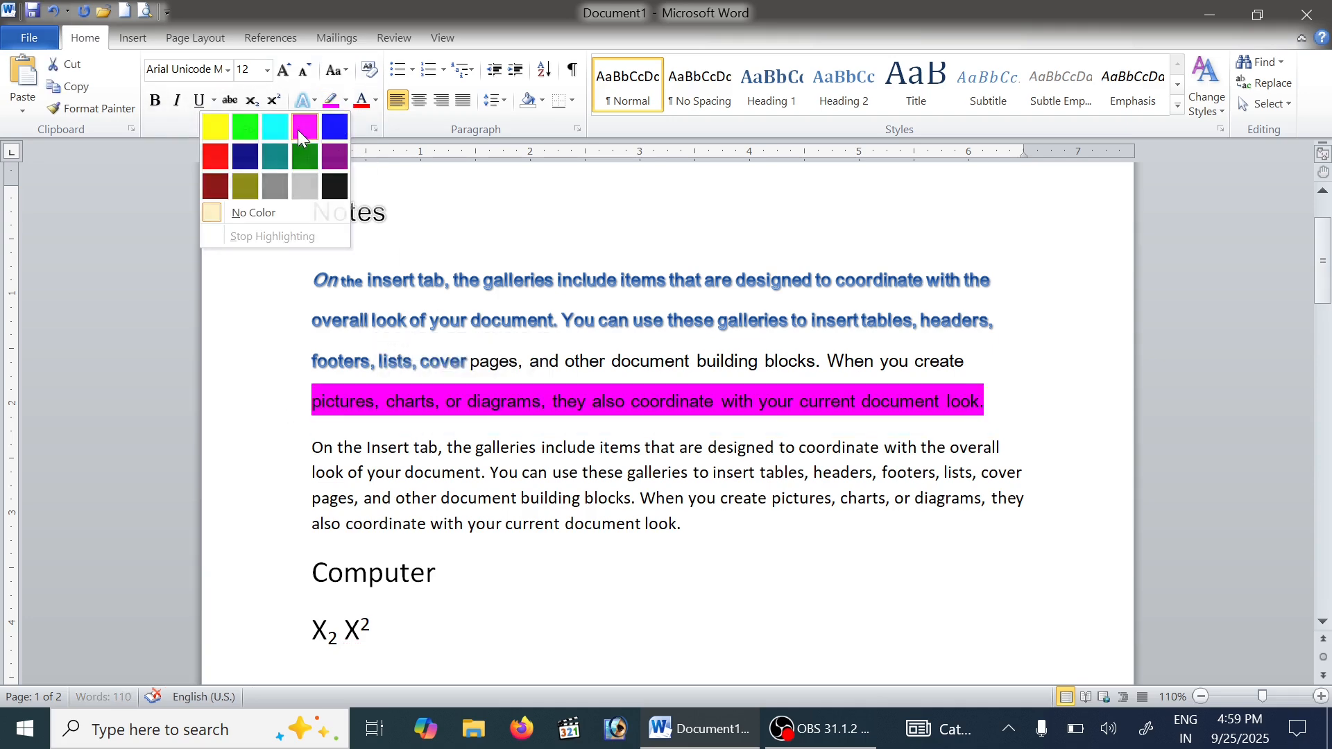
{"action": "left_click", "coordinate": [520, 478]}
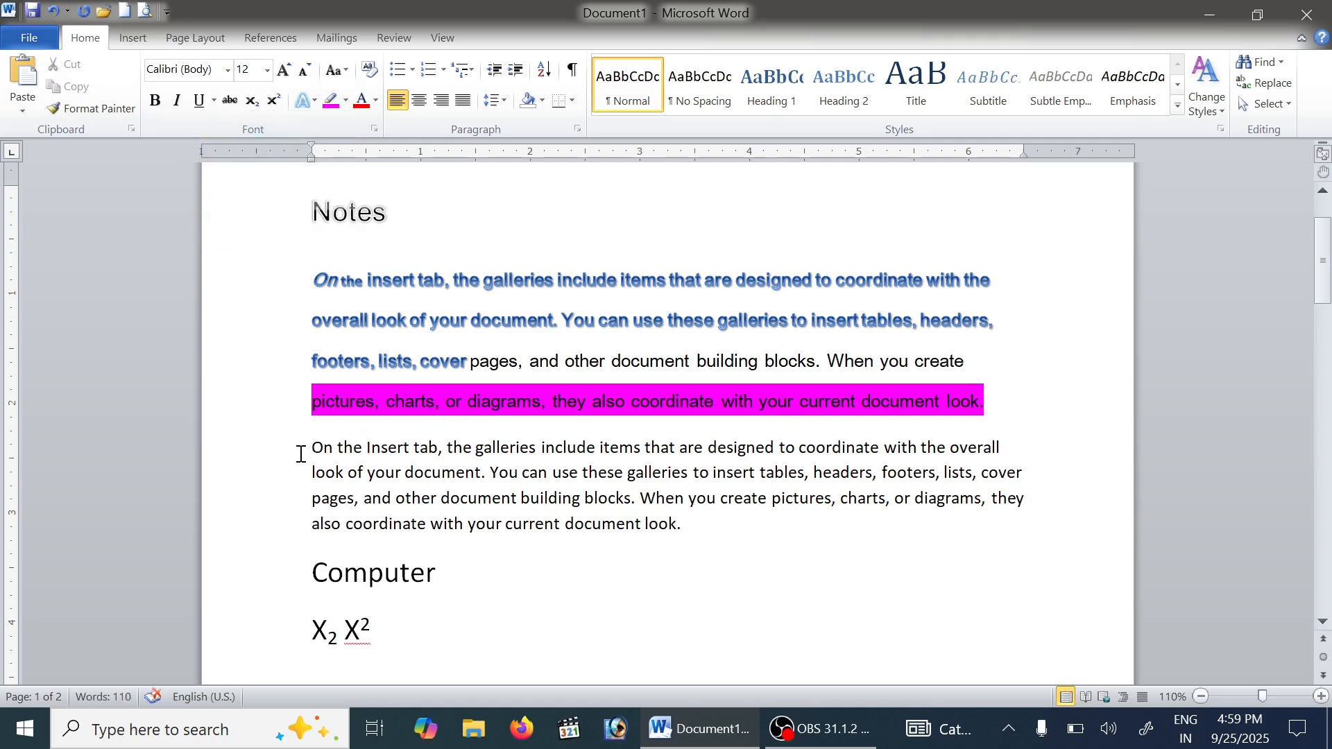
Try light red, dark blue and red font colours on the second "On the Insert tab" paragraph, ending with standard purple
{"action": "double_click", "coordinate": [384, 472]}
{"action": "left_click", "coordinate": [394, 524]}
{"action": "left_click_drag", "start_coordinate": [258, 439], "coordinate": [250, 527]}
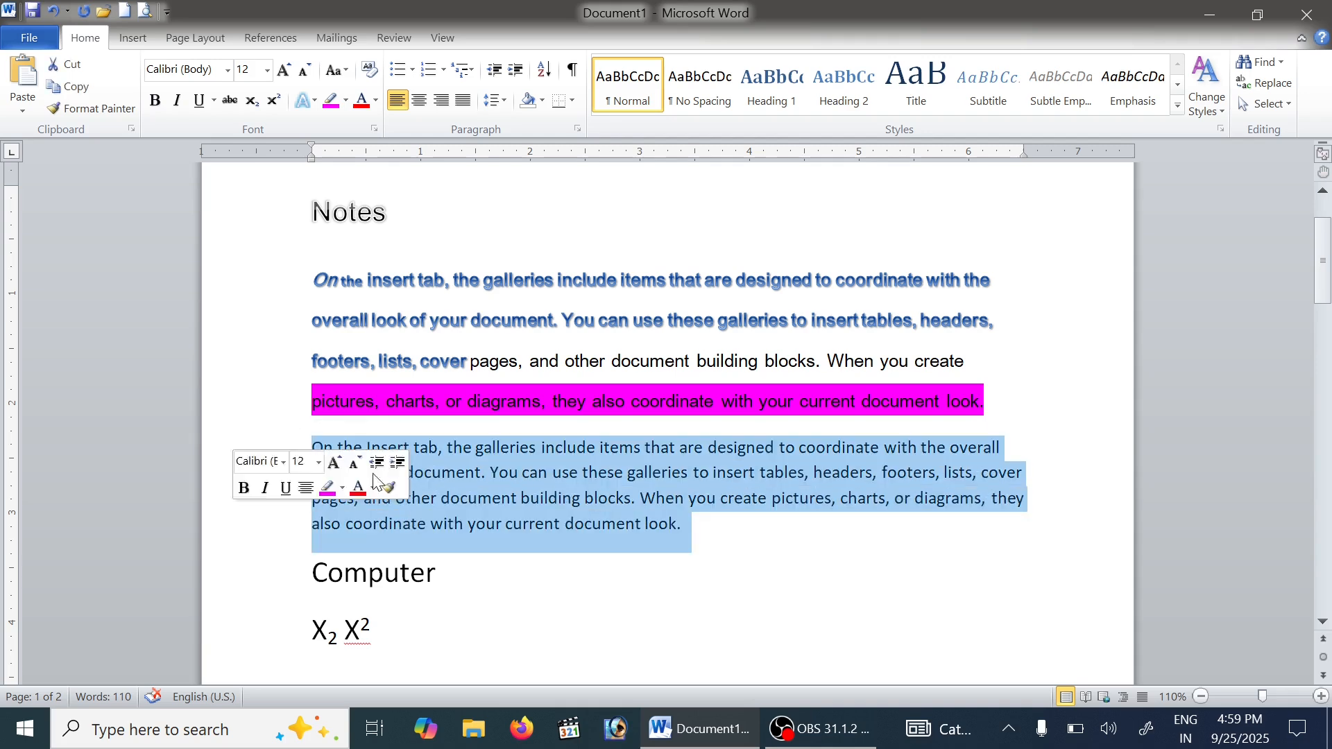
{"action": "left_click", "coordinate": [376, 101]}
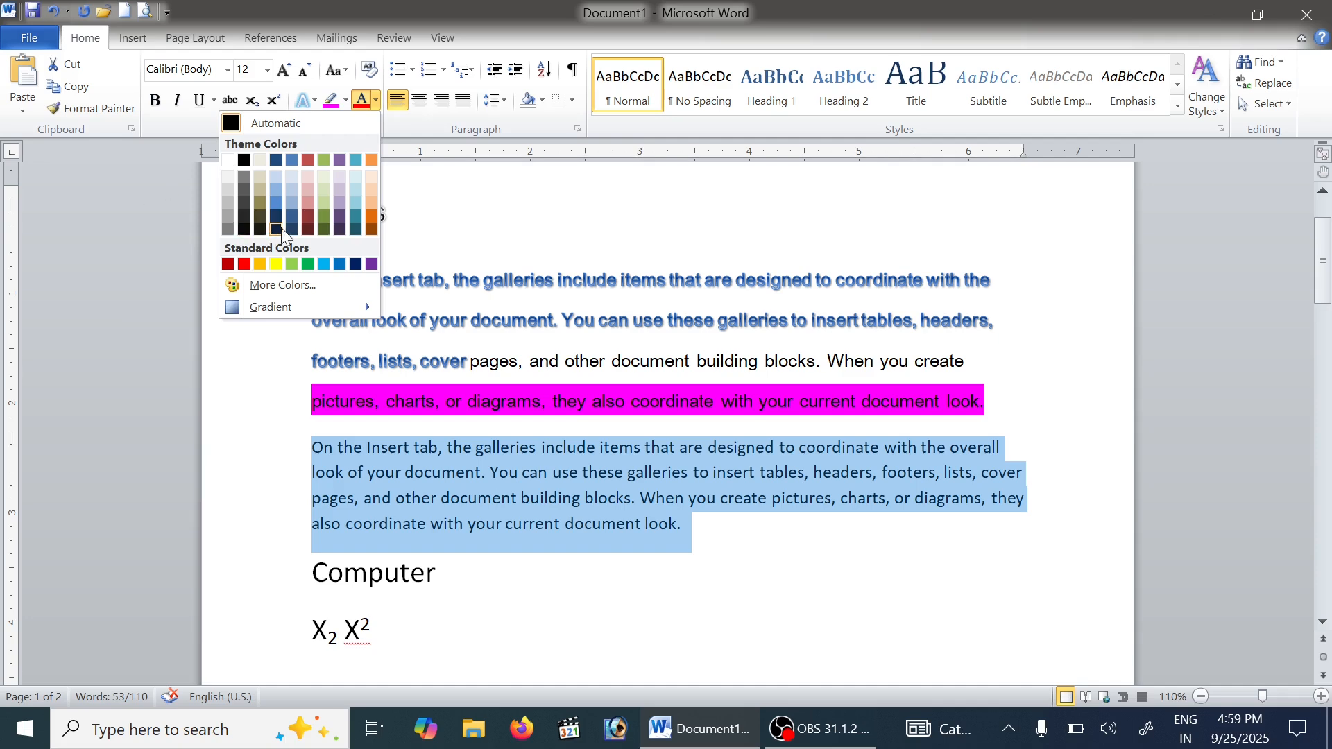
{"action": "left_click", "coordinate": [310, 206]}
{"action": "left_click", "coordinate": [376, 100]}
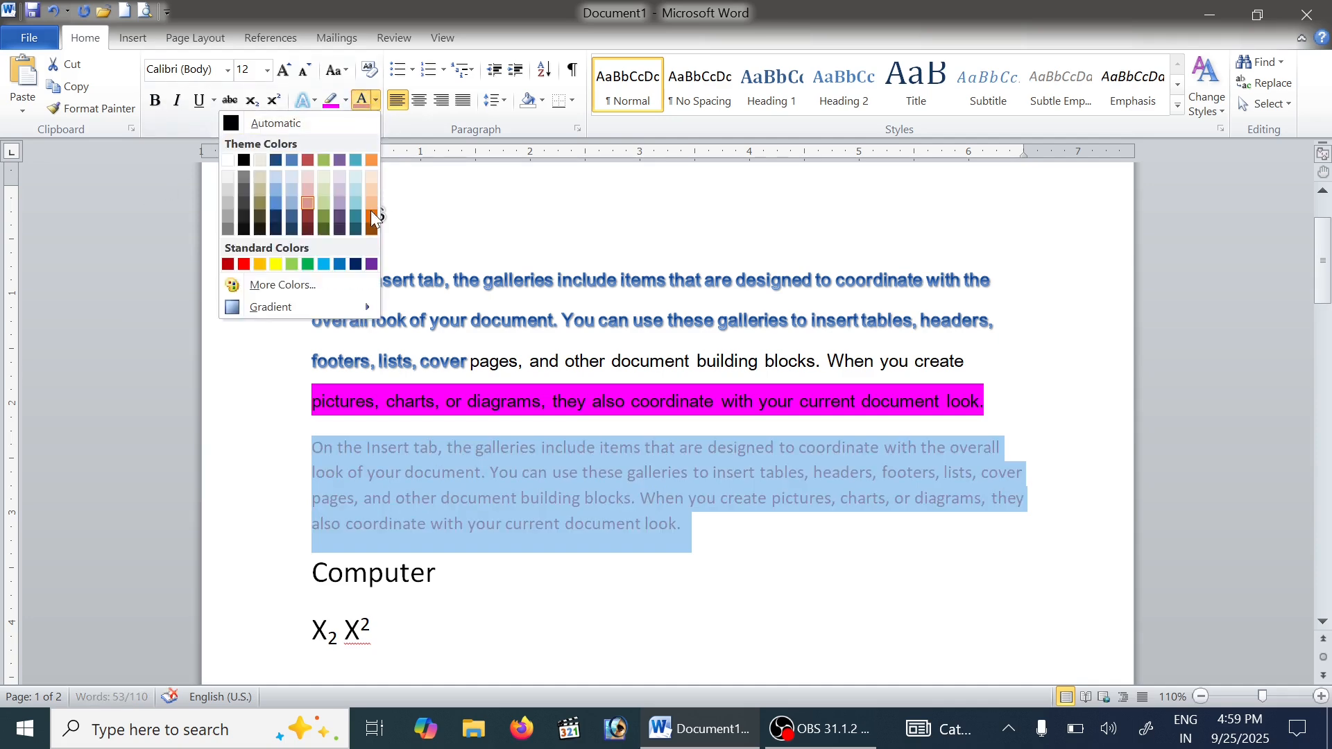
{"action": "left_click", "coordinate": [352, 266]}
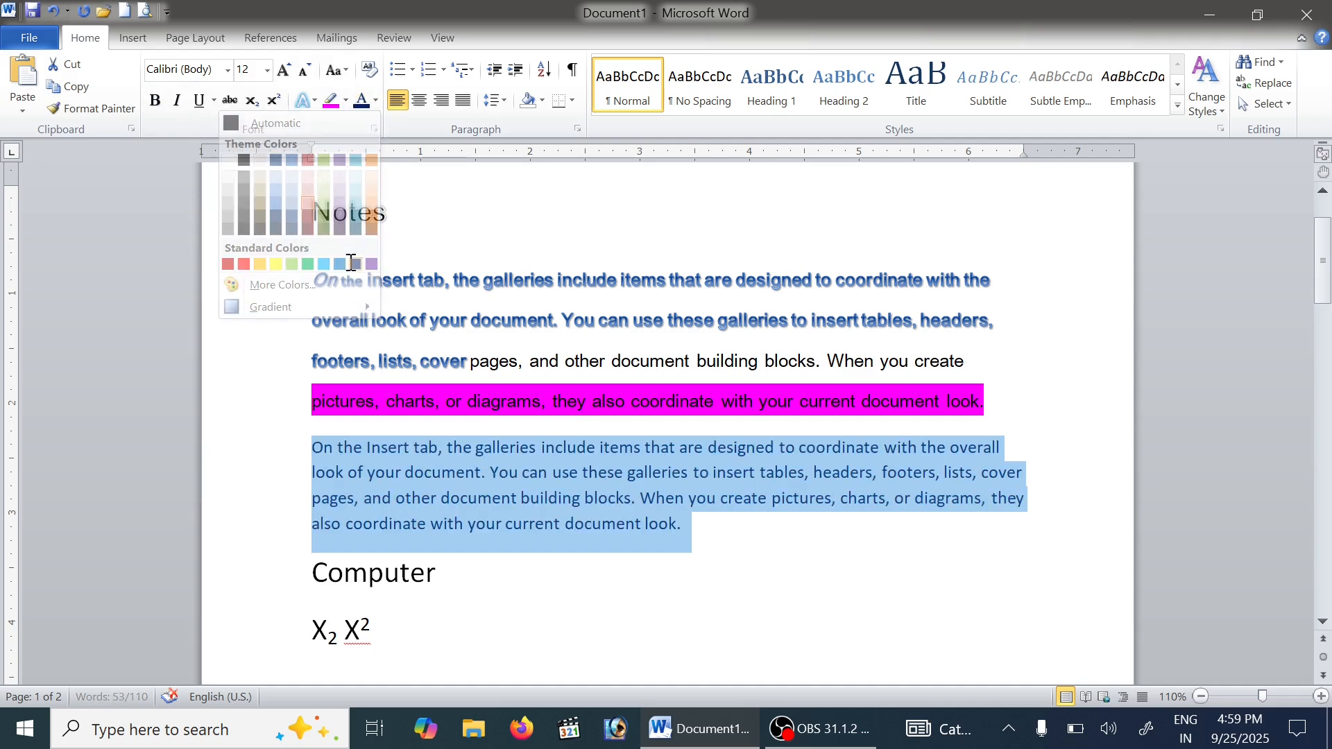
{"action": "left_click", "coordinate": [376, 101]}
{"action": "left_click", "coordinate": [228, 265]}
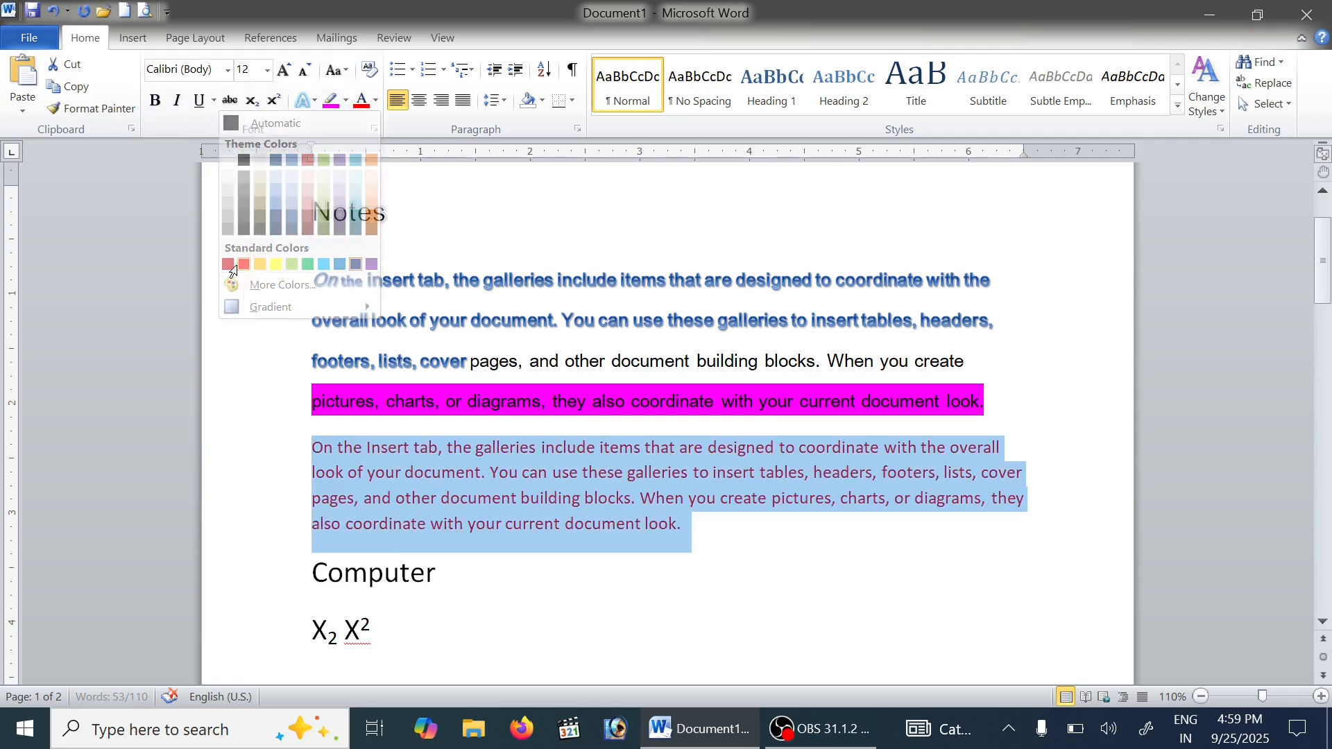
{"action": "left_click", "coordinate": [374, 101]}
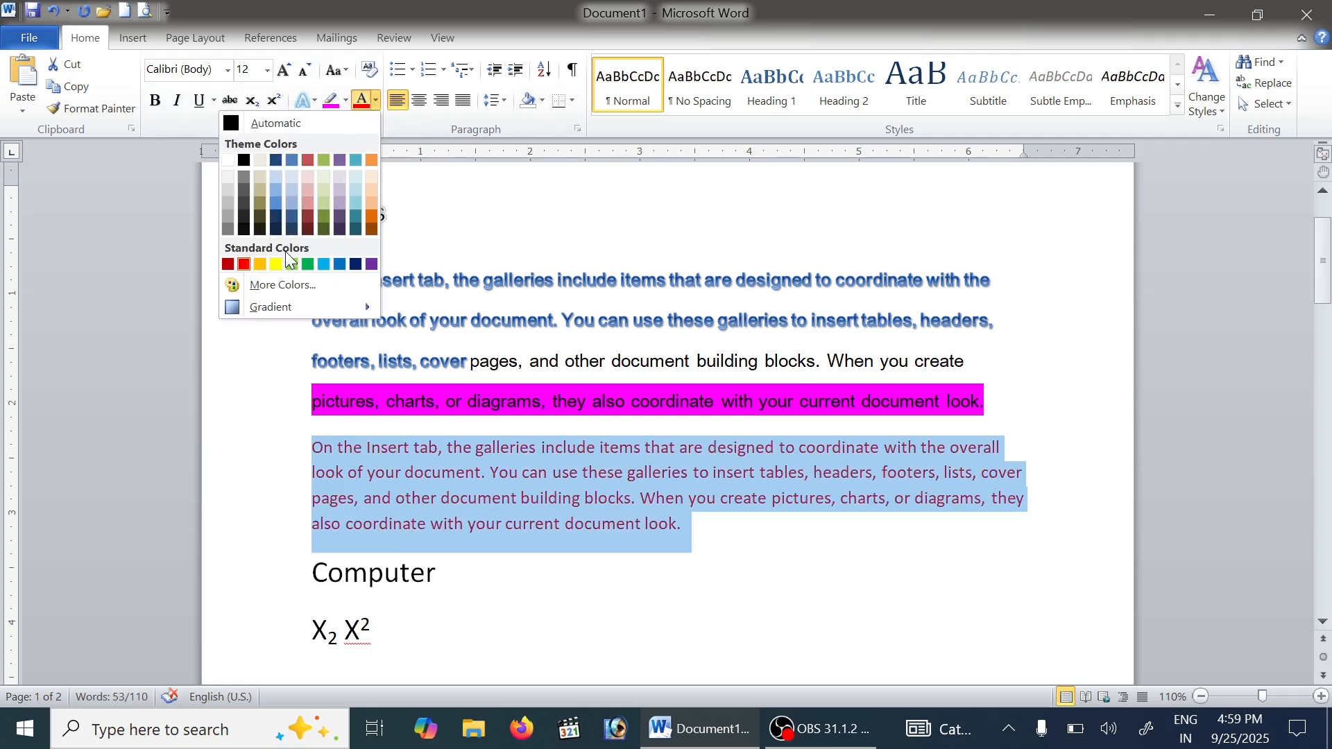
{"action": "left_click", "coordinate": [372, 264]}
Apply a dark-variation gradient to the purple text of the selected paragraph
{"action": "left_click", "coordinate": [375, 101]}
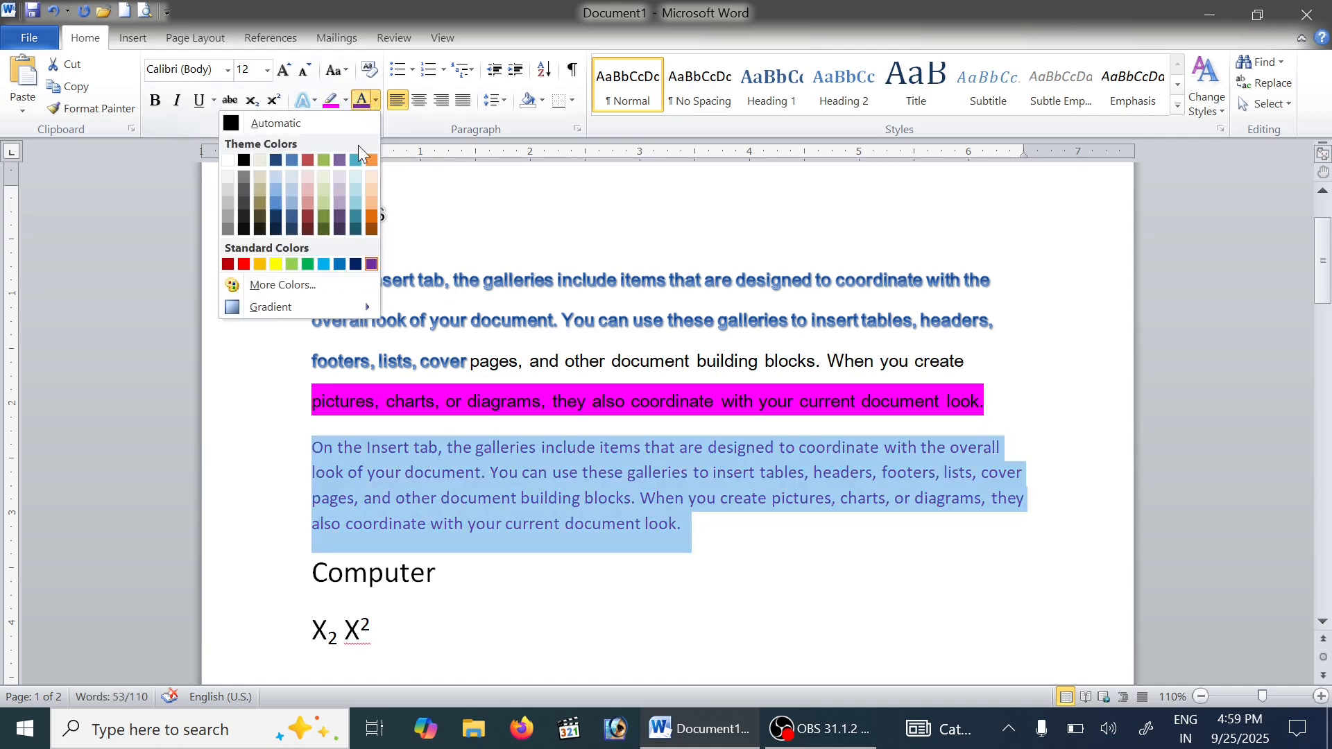
{"action": "mouse_move", "coordinate": [321, 312]}
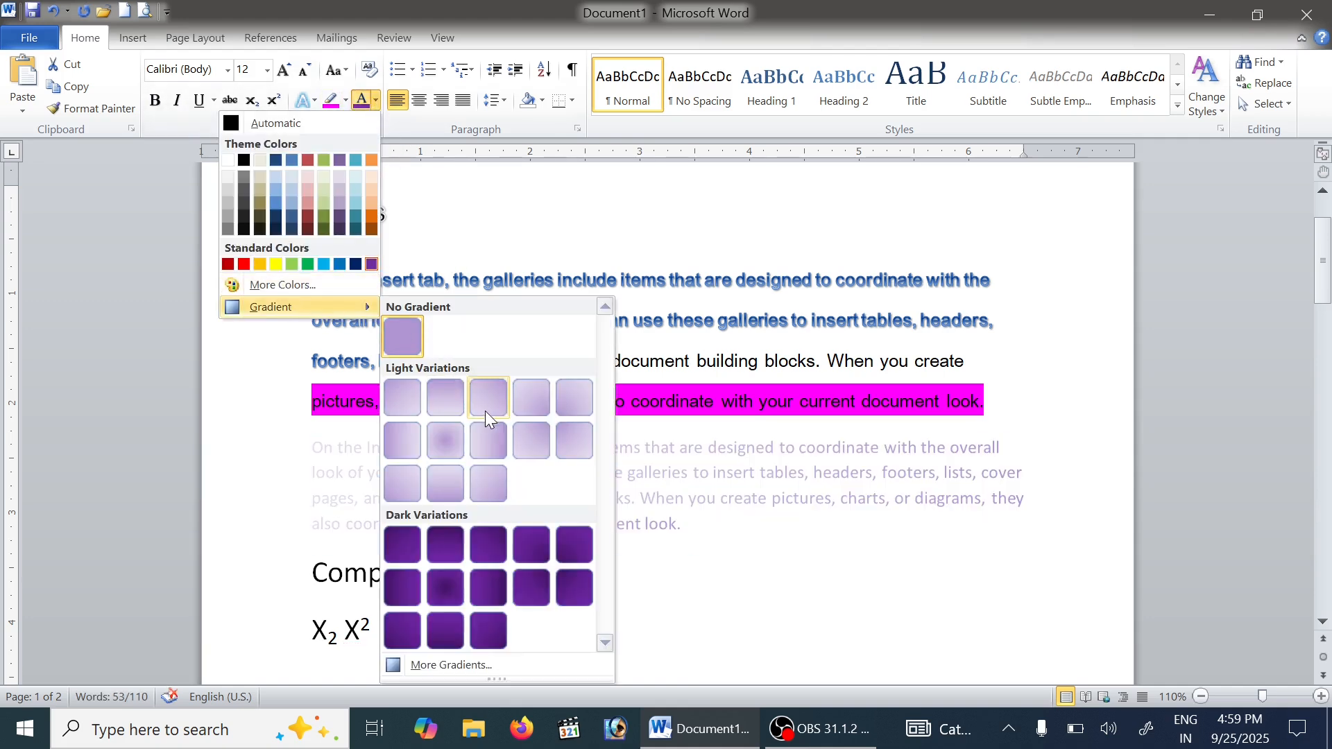
{"action": "left_click", "coordinate": [537, 551]}
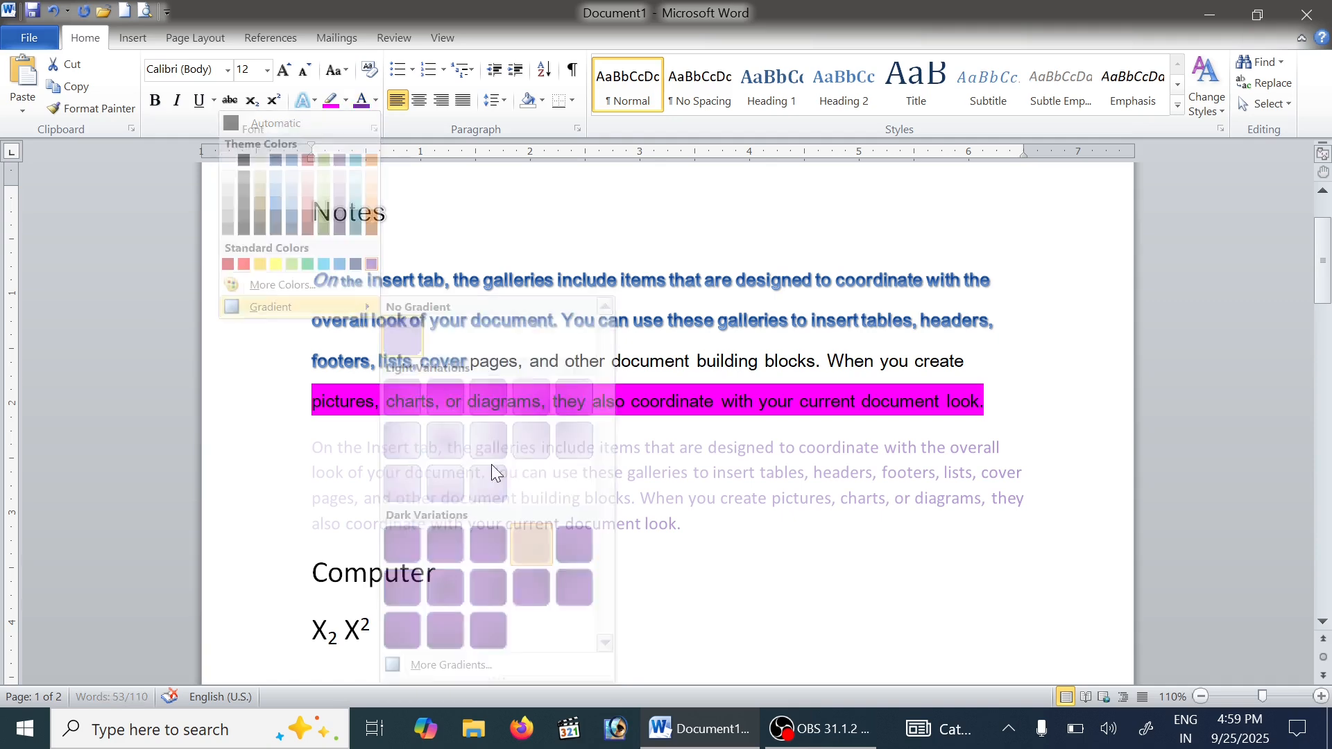
{"action": "left_click", "coordinate": [377, 102]}
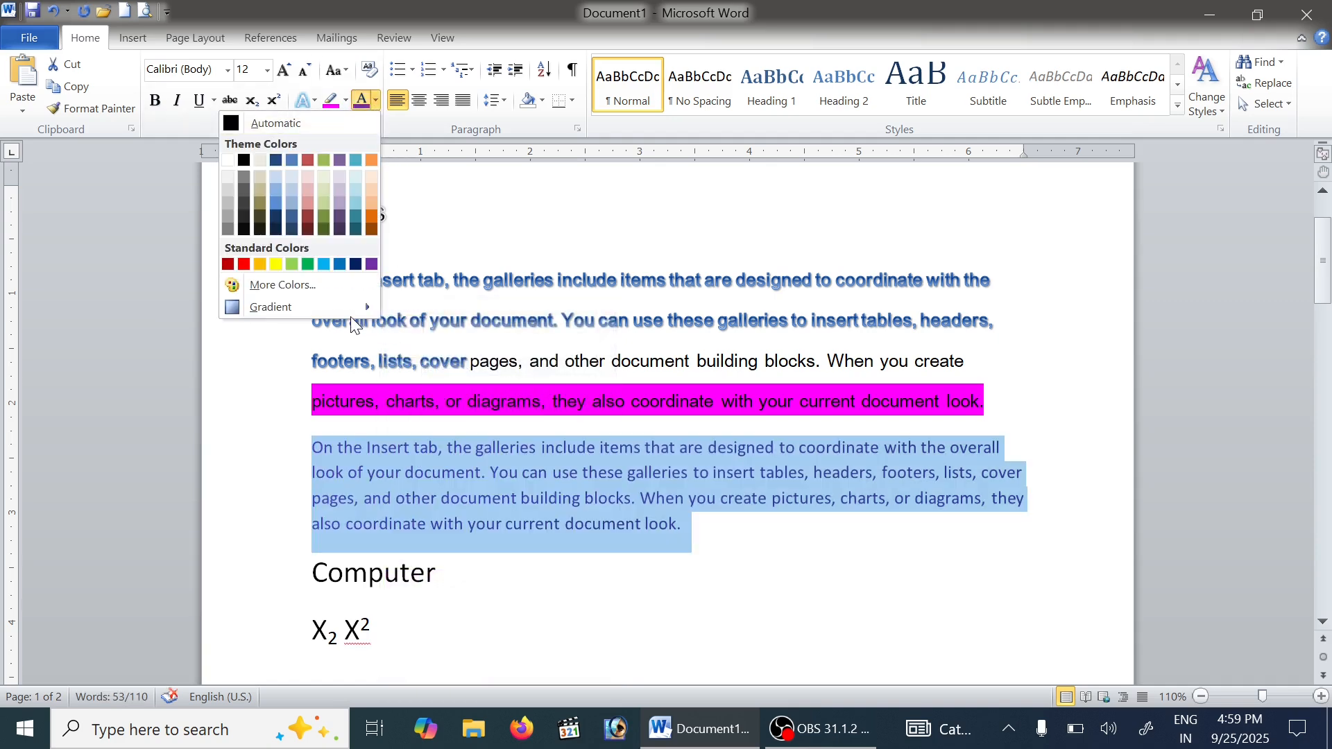
{"action": "mouse_move", "coordinate": [351, 311]}
{"action": "left_click", "coordinate": [625, 25]}
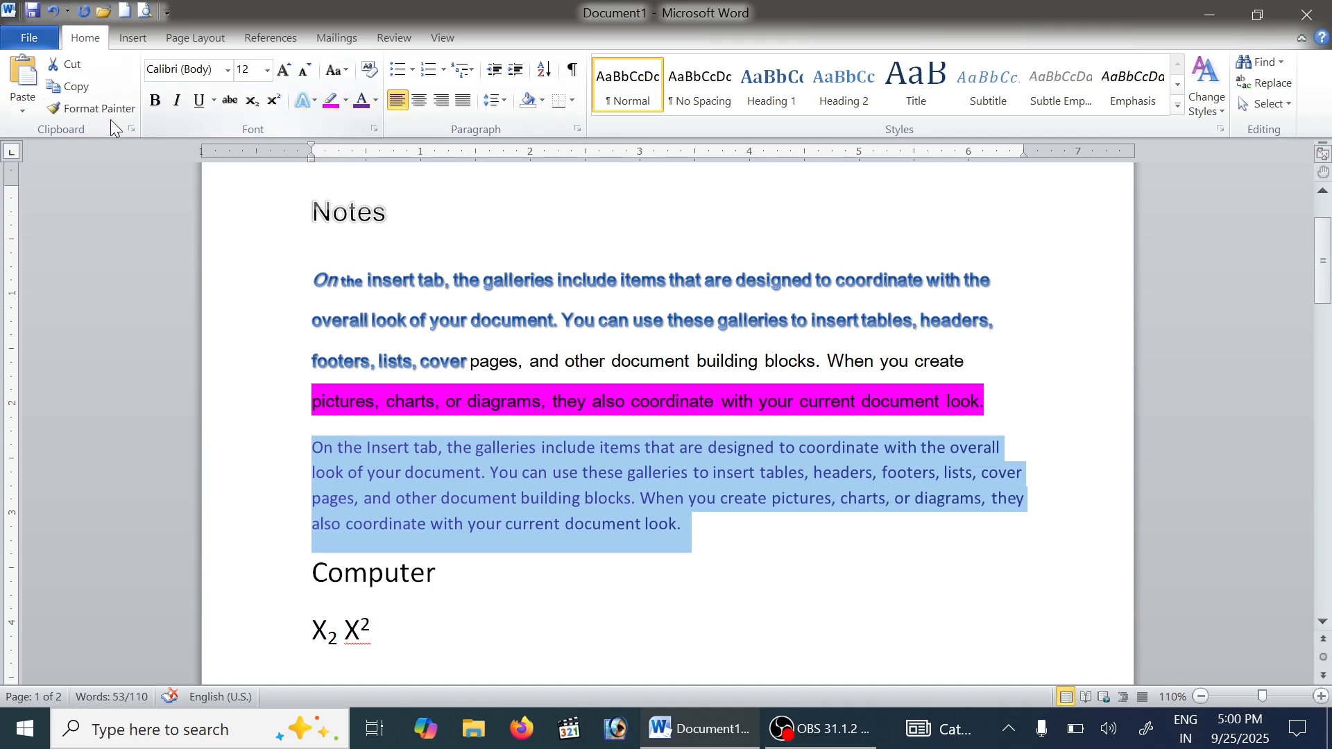
Delete all the document's content and generate sample paragraphs with =rand()
{"action": "left_click", "coordinate": [467, 320]}
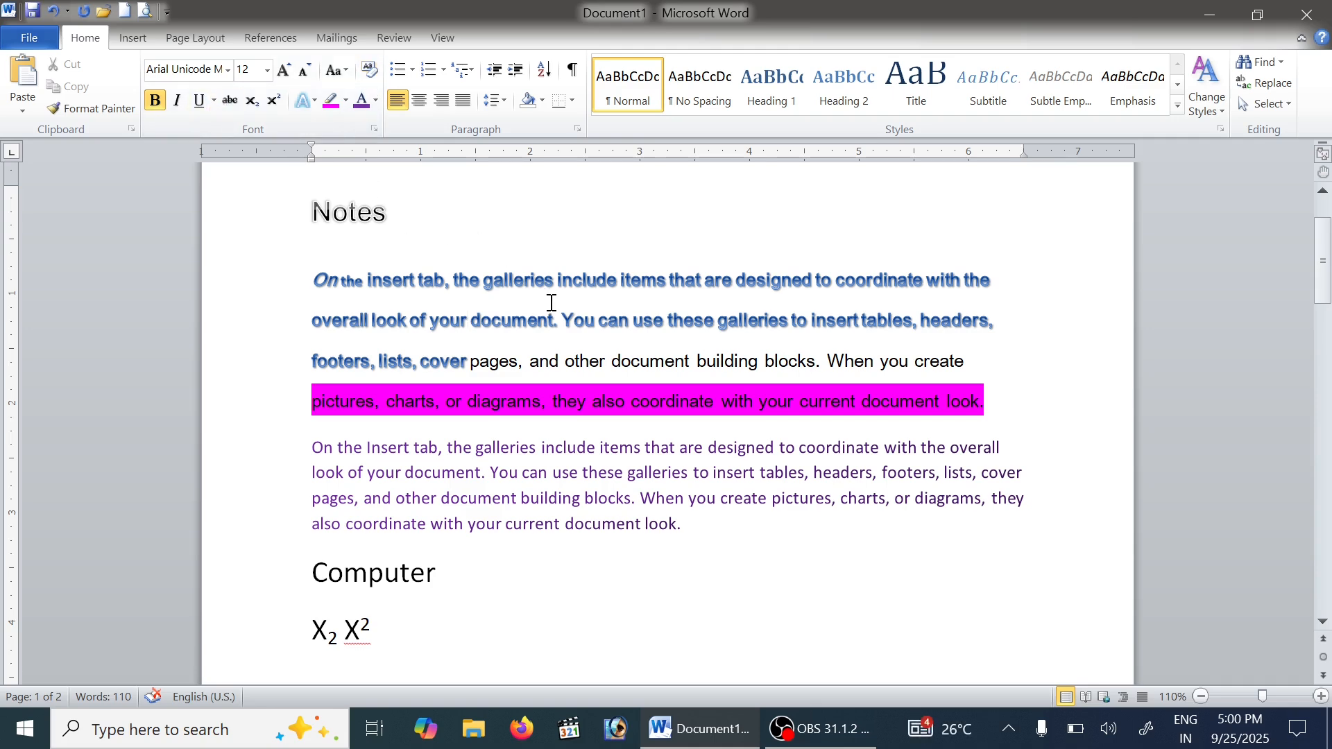
{"action": "key", "text": "ctrl+a"}
{"action": "key", "text": "Delete"}
{"action": "type", "text": "="}
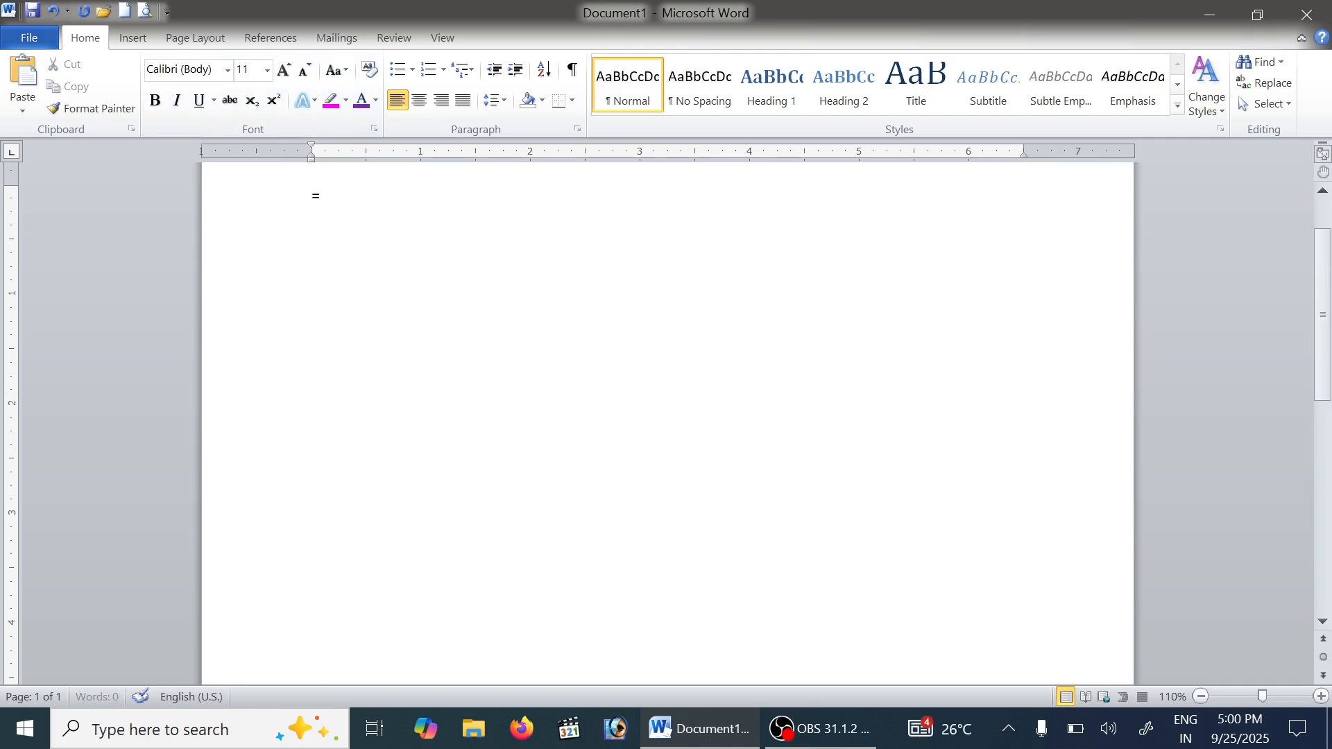
{"action": "type", "text": "rand()"}
{"action": "key", "text": "Return"}
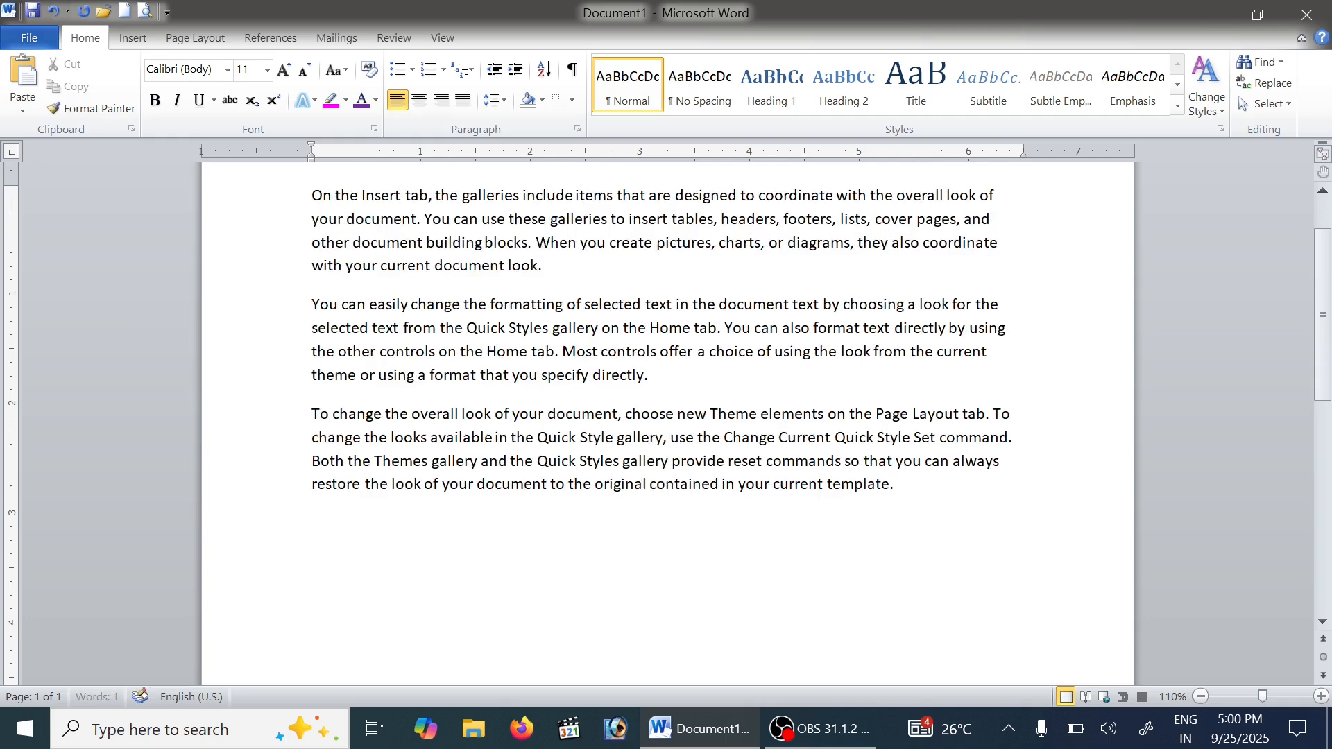
Make the whole first sample paragraph bold, italic and underlined
{"action": "left_click_drag", "start_coordinate": [312, 195], "coordinate": [430, 274]}
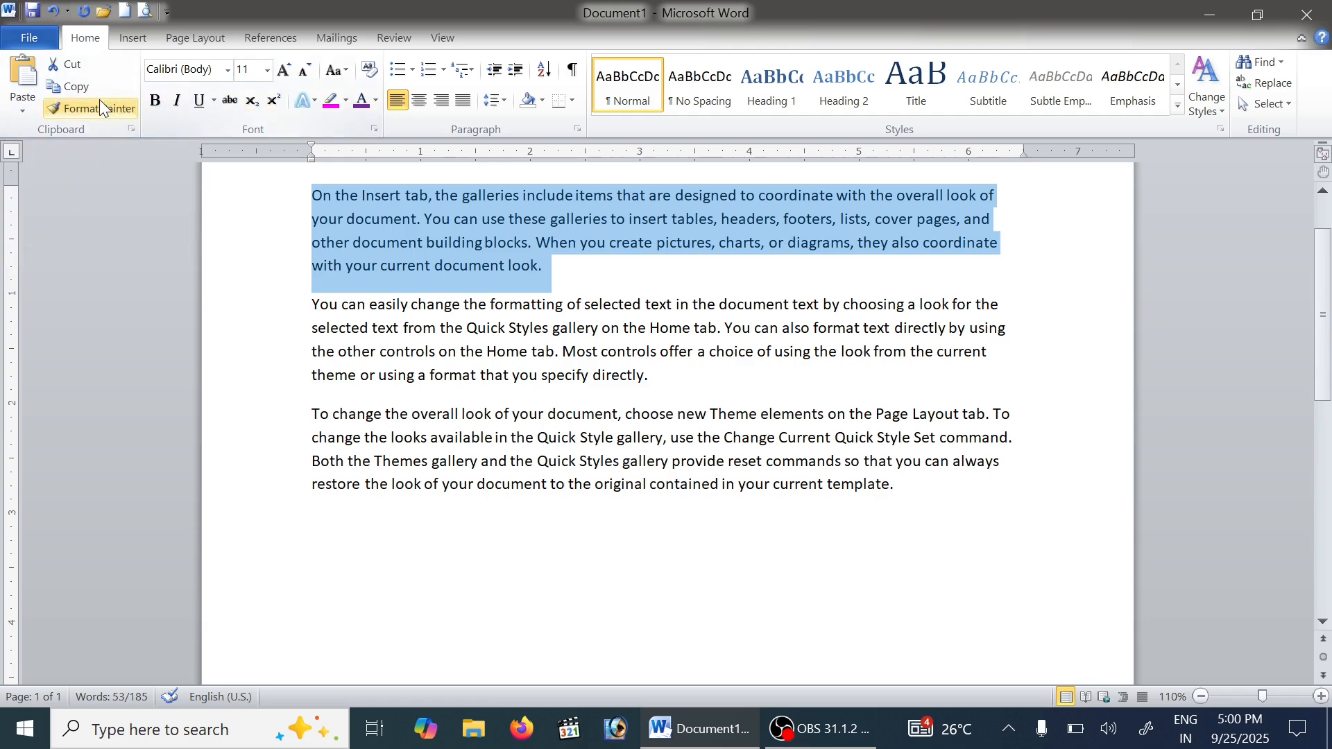
{"action": "left_click", "coordinate": [164, 108]}
{"action": "left_click", "coordinate": [177, 100]}
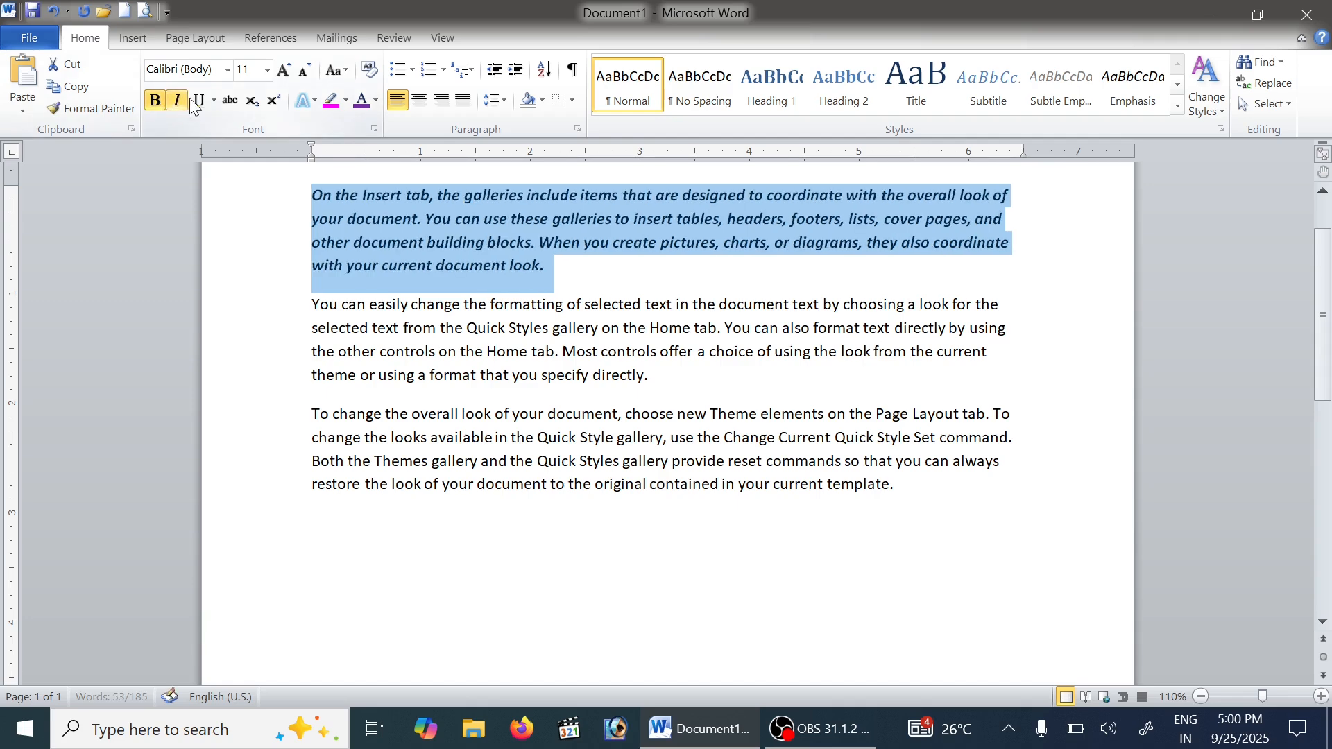
{"action": "left_click", "coordinate": [198, 101]}
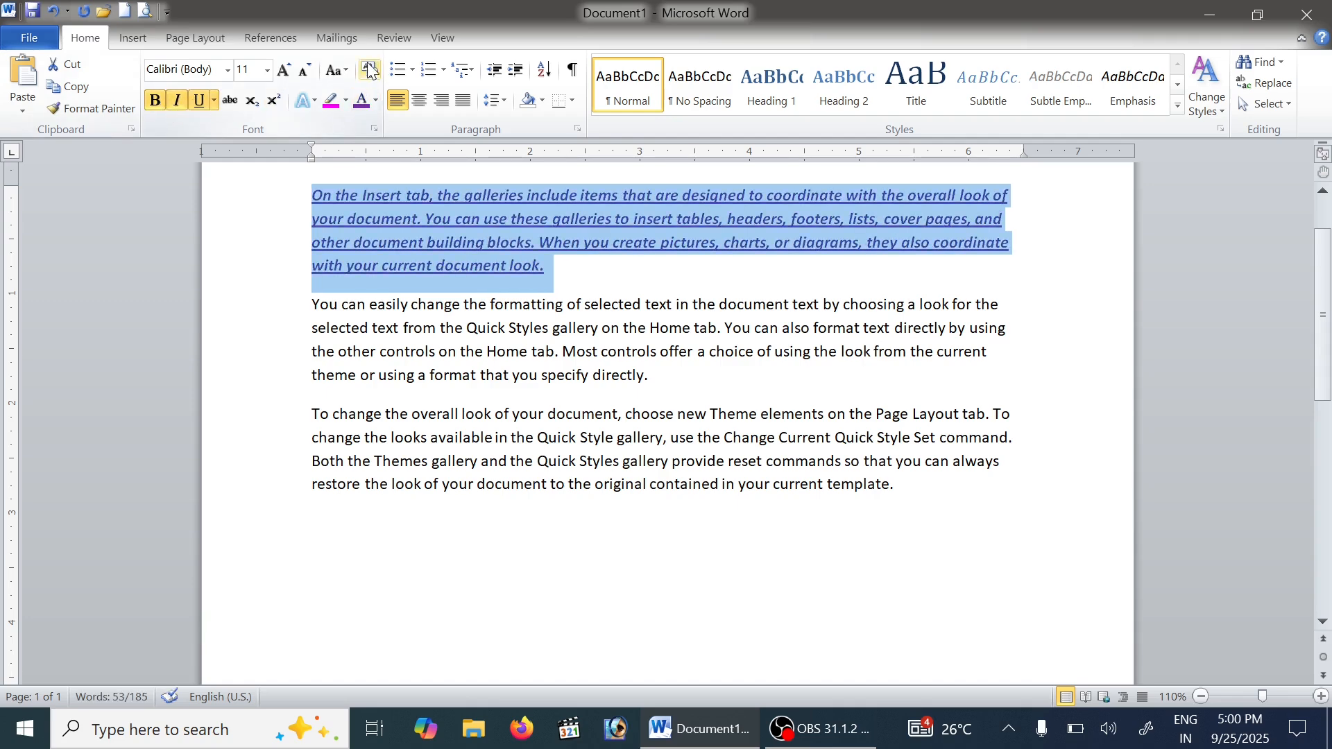
Enlarge the first paragraph's text to 16 pt by growing the font size in increments
{"action": "left_click", "coordinate": [284, 70]}
{"action": "left_click", "coordinate": [284, 70]}
{"action": "left_click", "coordinate": [283, 70]}
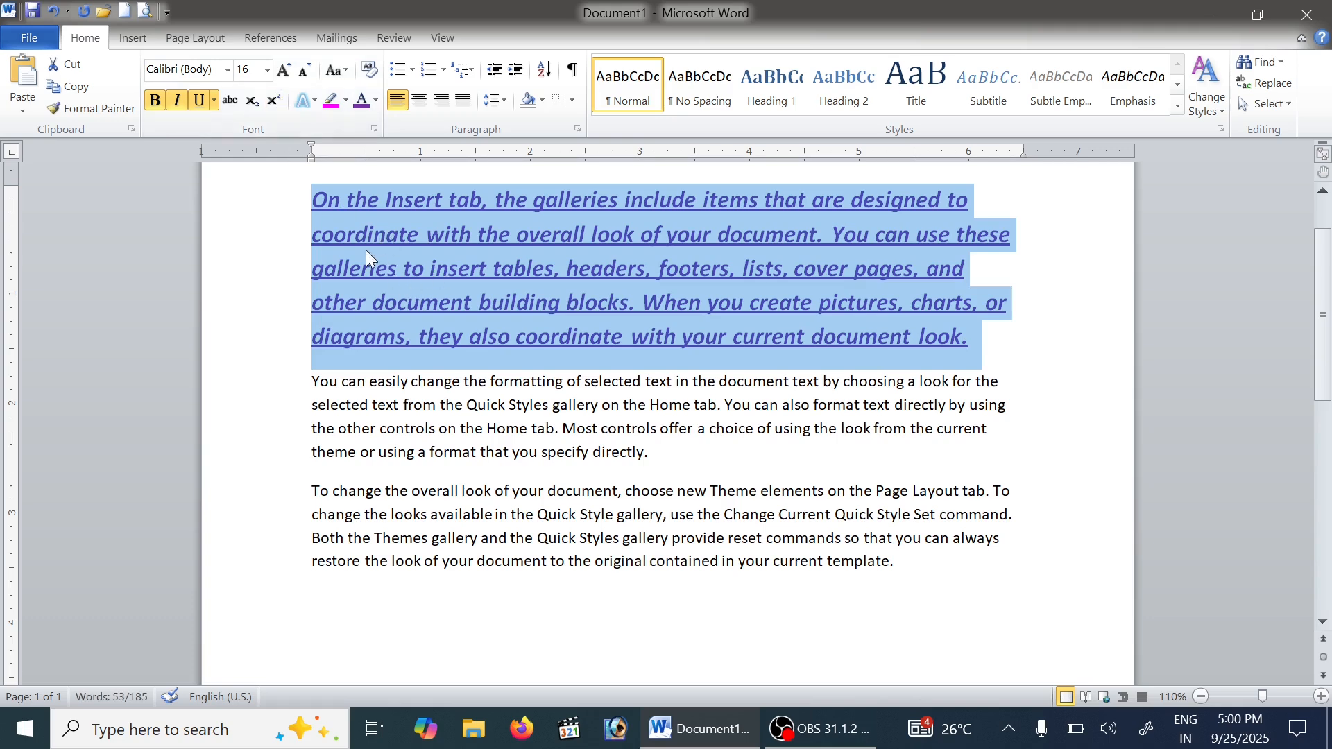
{"action": "left_click", "coordinate": [348, 200]}
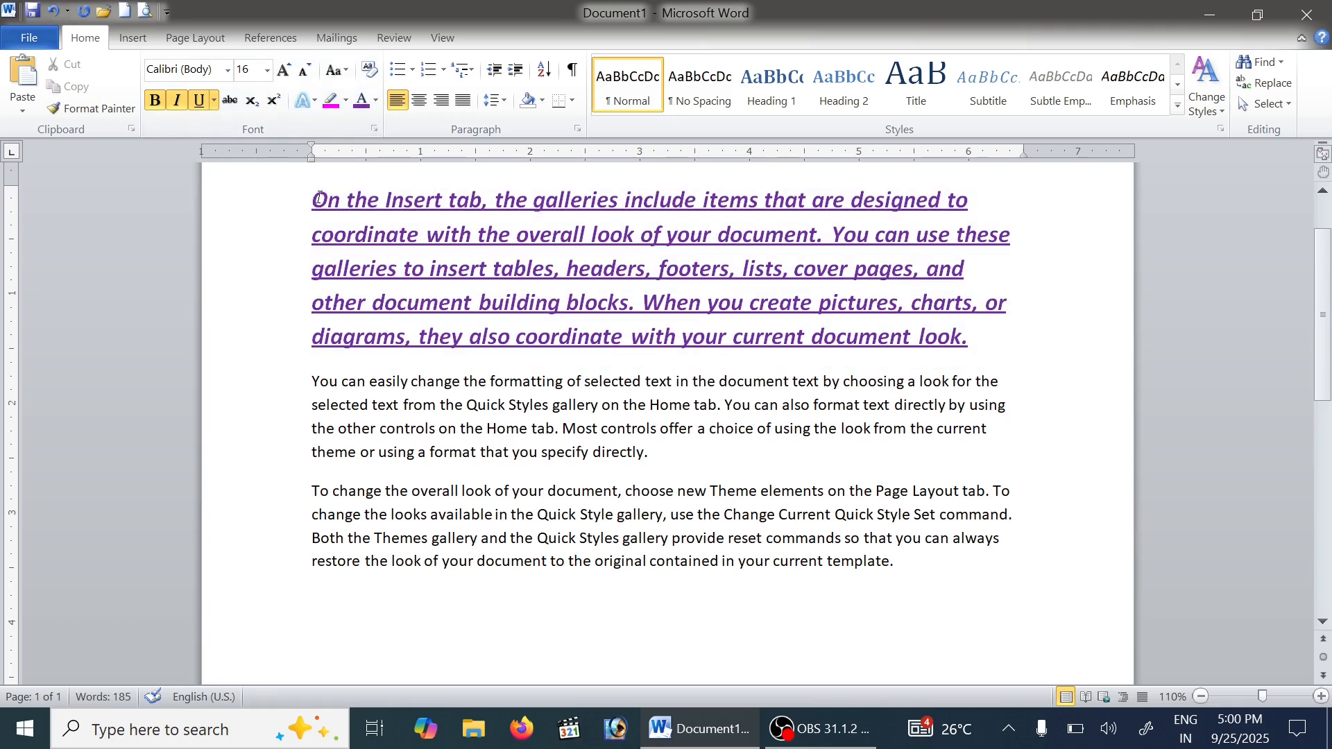
Copy the formatting of "On the Insert" onto the whole second paragraph with Format Painter
{"action": "left_click_drag", "start_coordinate": [305, 200], "coordinate": [428, 202]}
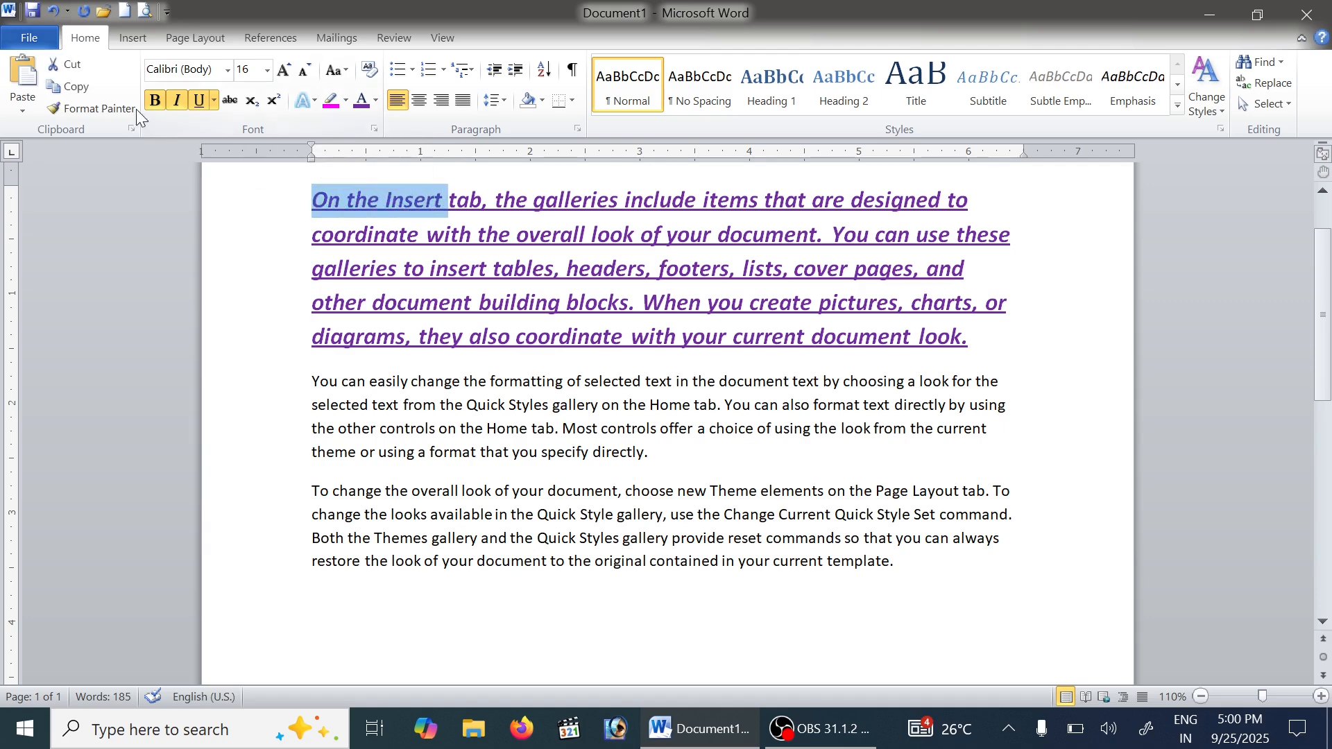
{"action": "left_click", "coordinate": [115, 108]}
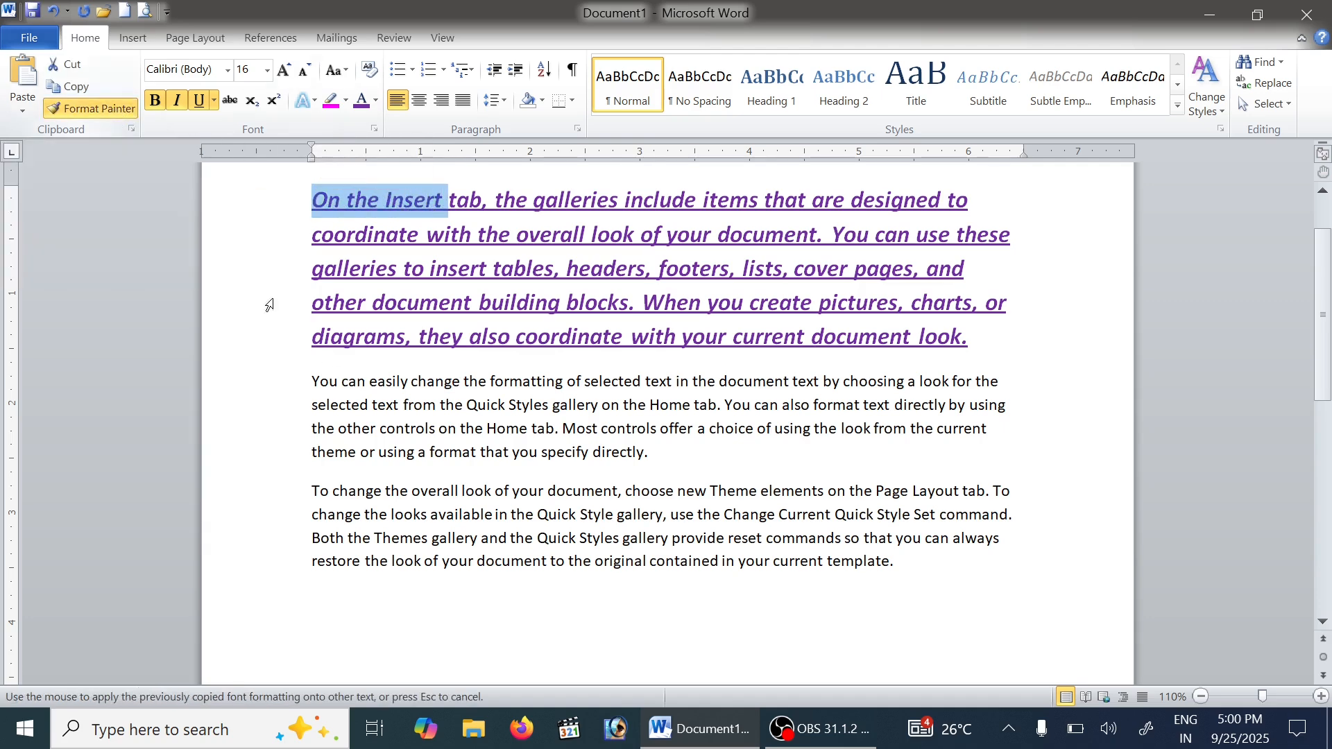
{"action": "left_click_drag", "start_coordinate": [300, 381], "coordinate": [579, 452]}
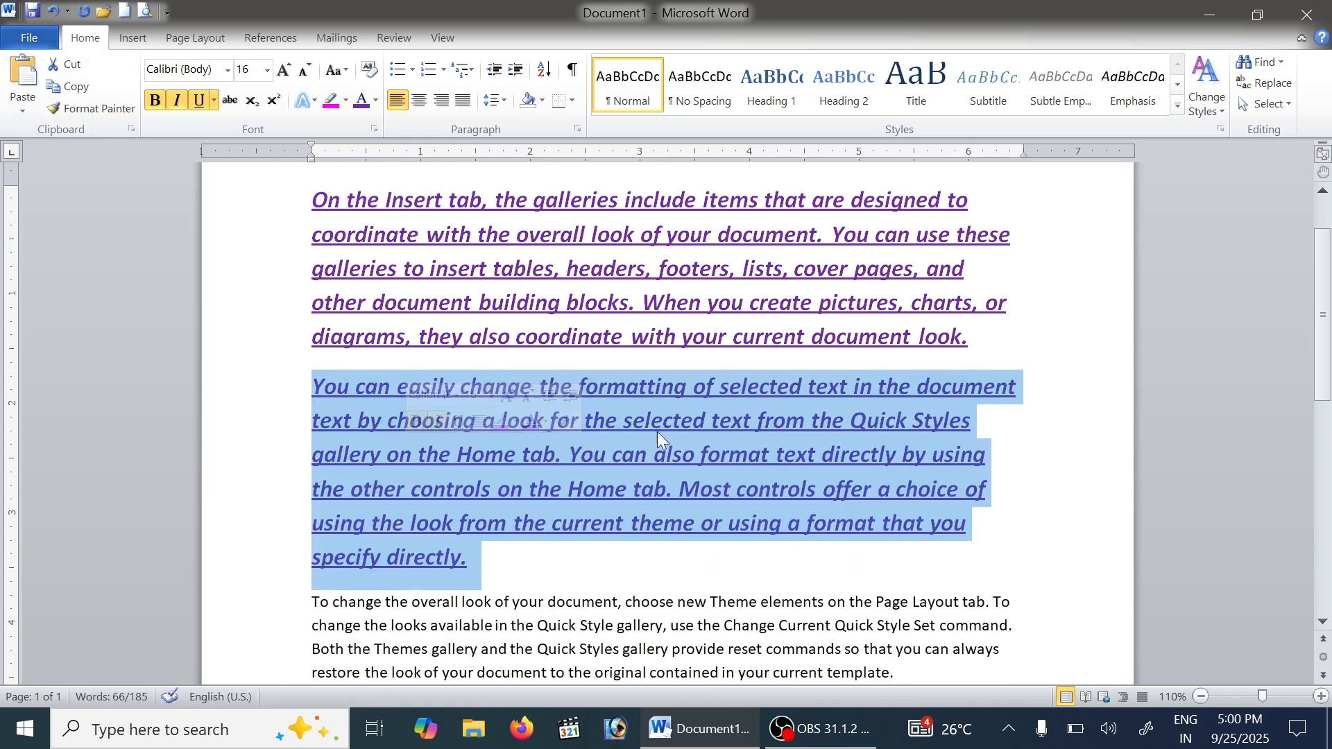
{"action": "left_click", "coordinate": [683, 421]}
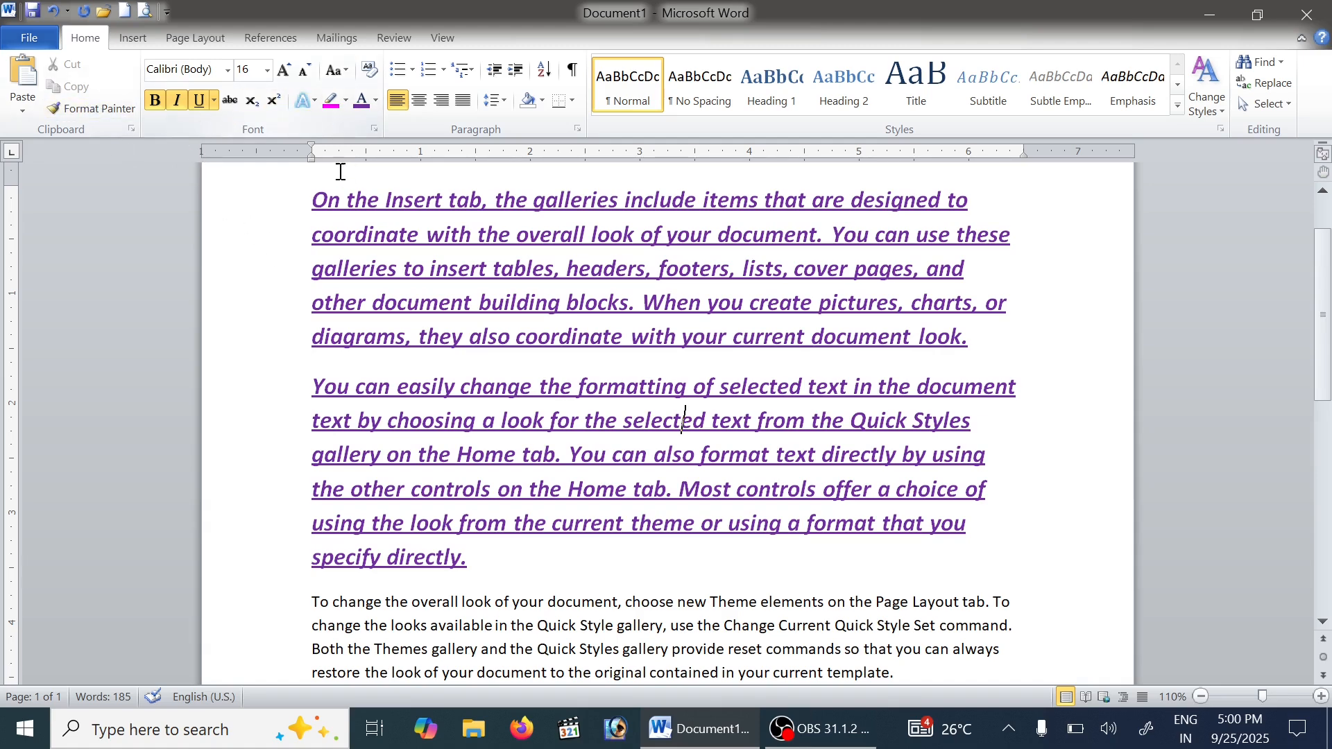
Copy the first paragraph's formatting with Format Painter onto the third paragraph's opening, from "To change the overall look" through "Page Layout tab. To"
{"action": "left_click_drag", "start_coordinate": [312, 201], "coordinate": [355, 201]}
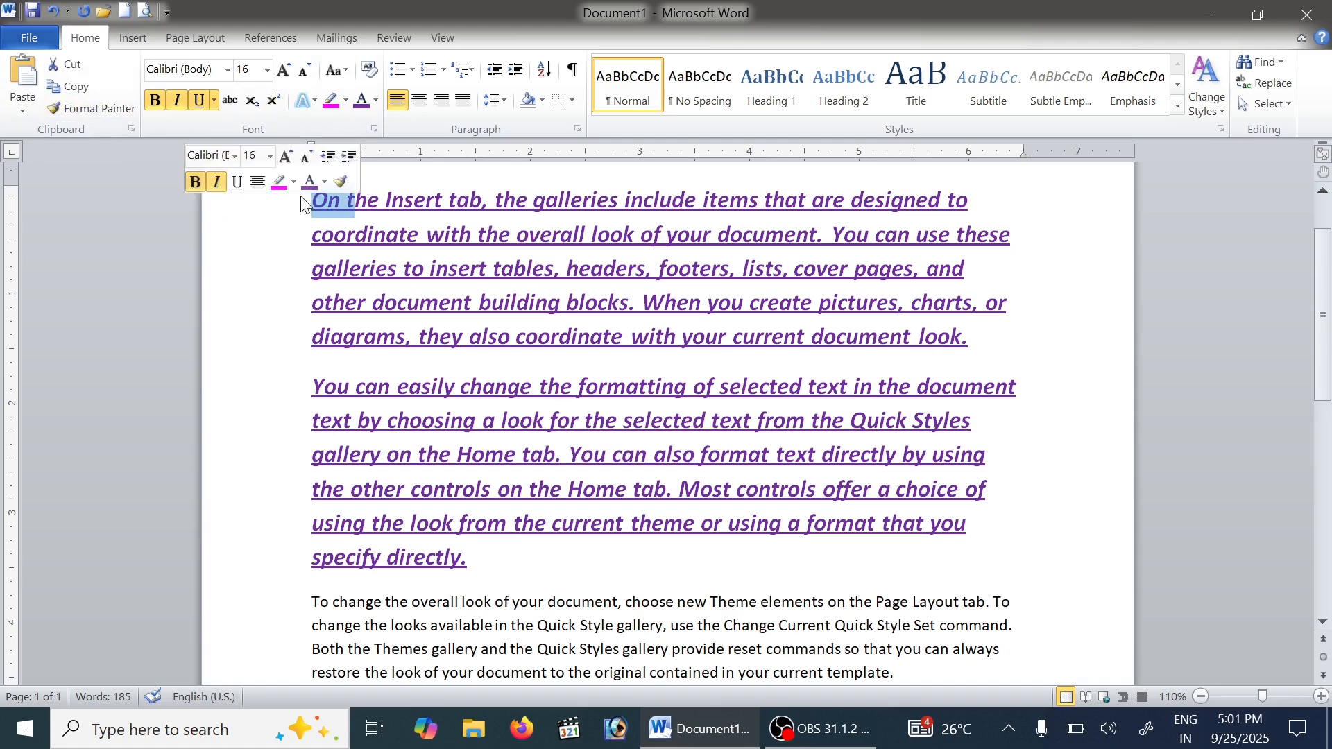
{"action": "left_click", "coordinate": [90, 106]}
{"action": "scroll", "coordinate": [309, 345], "scroll_direction": "down", "scroll_amount": 5}
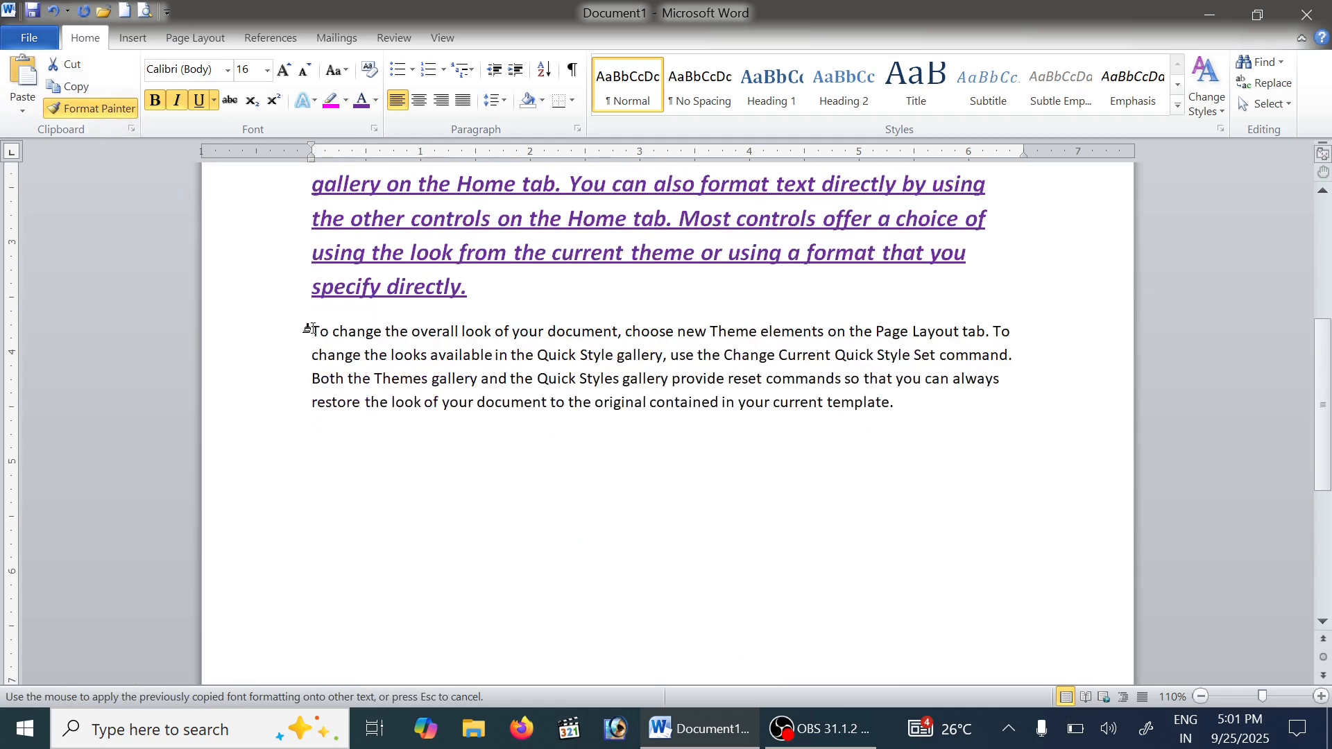
{"action": "left_click_drag", "start_coordinate": [306, 331], "coordinate": [1012, 332]}
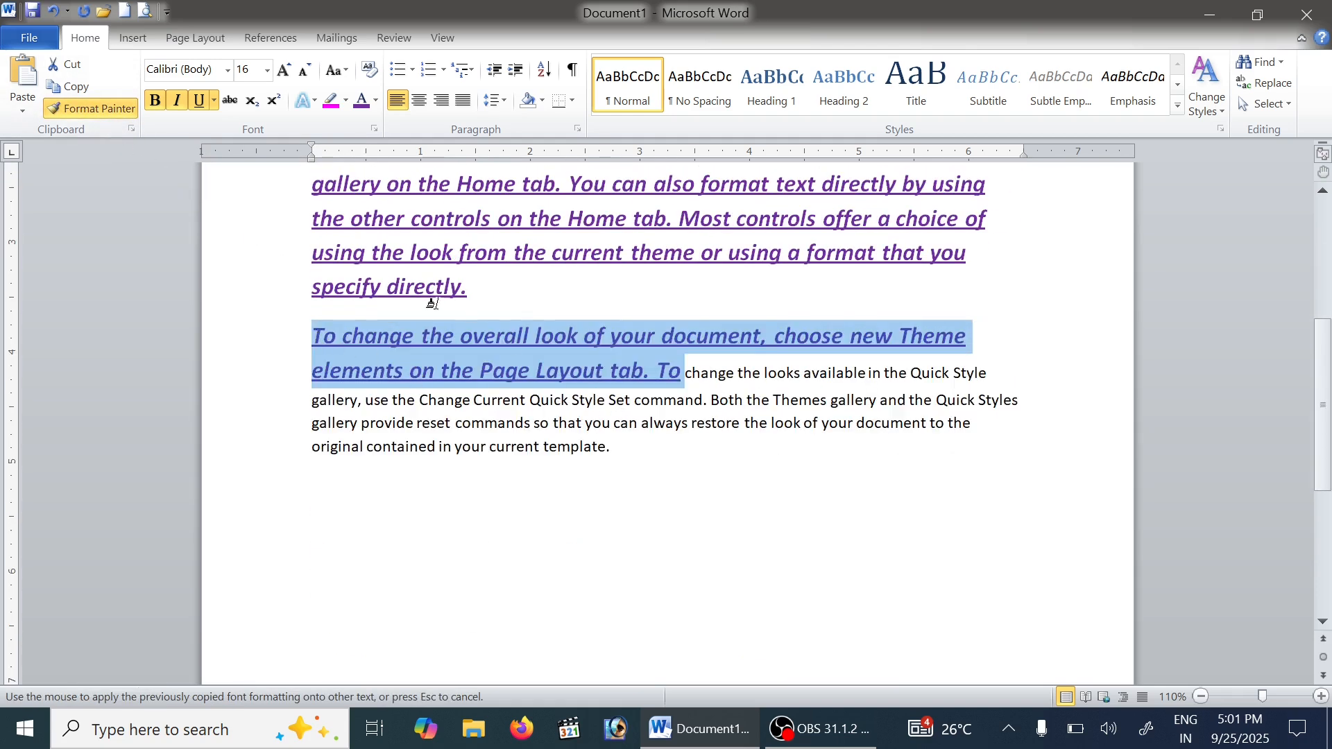
Keep Format Painter on to format separate third-paragraph phrases, including "contained in your", "commands so", "Styles gallery" and "and the", and turn it off
{"action": "double_click", "coordinate": [76, 107]}
{"action": "left_click_drag", "start_coordinate": [712, 409], "coordinate": [851, 407]}
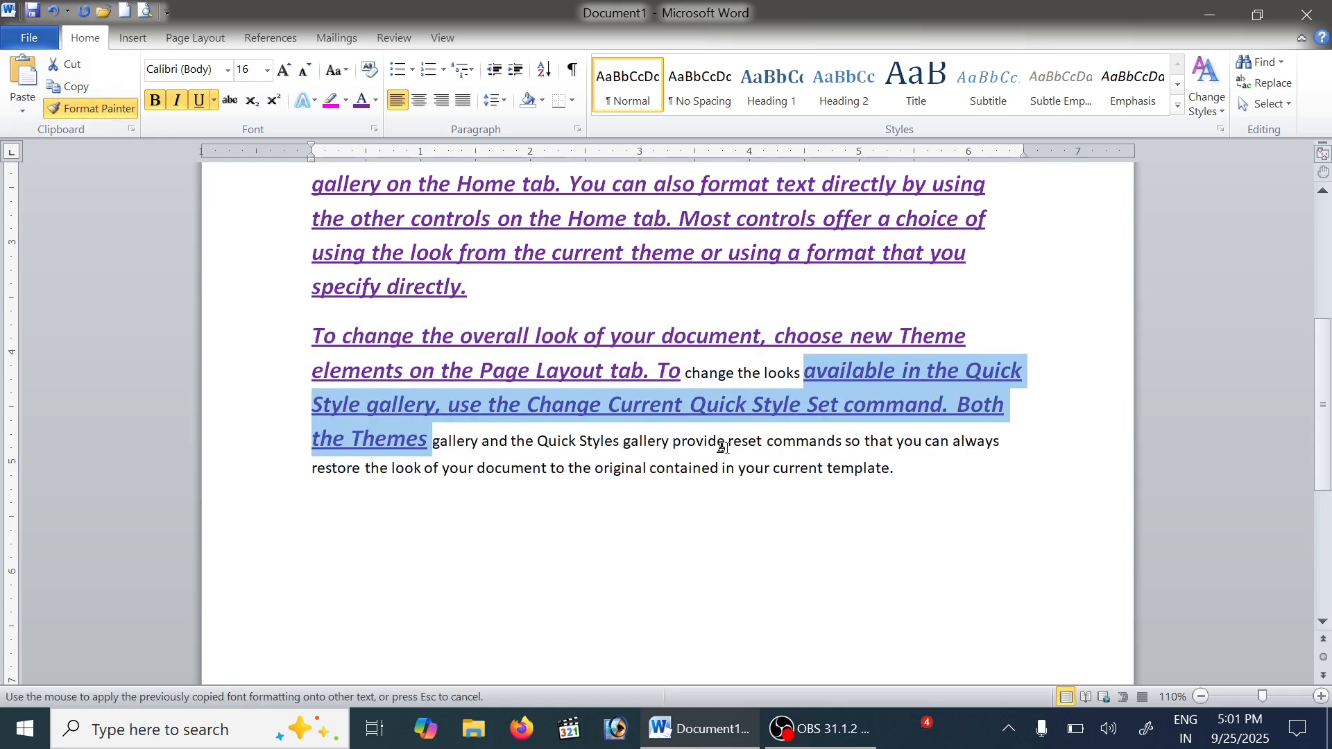
{"action": "mouse_move", "coordinate": [650, 467]}
{"action": "left_mouse_down"}
{"action": "mouse_move", "coordinate": [791, 468]}
{"action": "mouse_move", "coordinate": [857, 443]}
{"action": "left_mouse_up"}
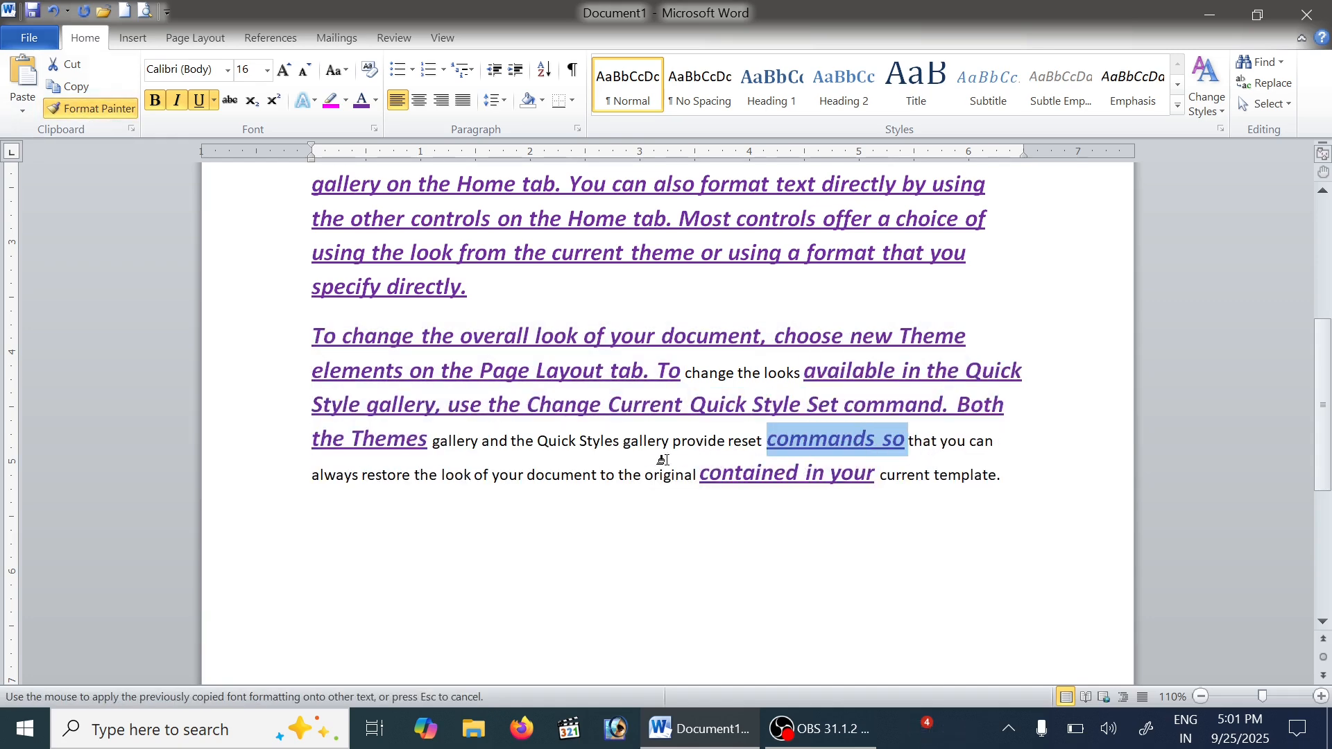
{"action": "left_click_drag", "start_coordinate": [580, 443], "coordinate": [642, 444]}
{"action": "left_click_drag", "start_coordinate": [482, 442], "coordinate": [559, 443]}
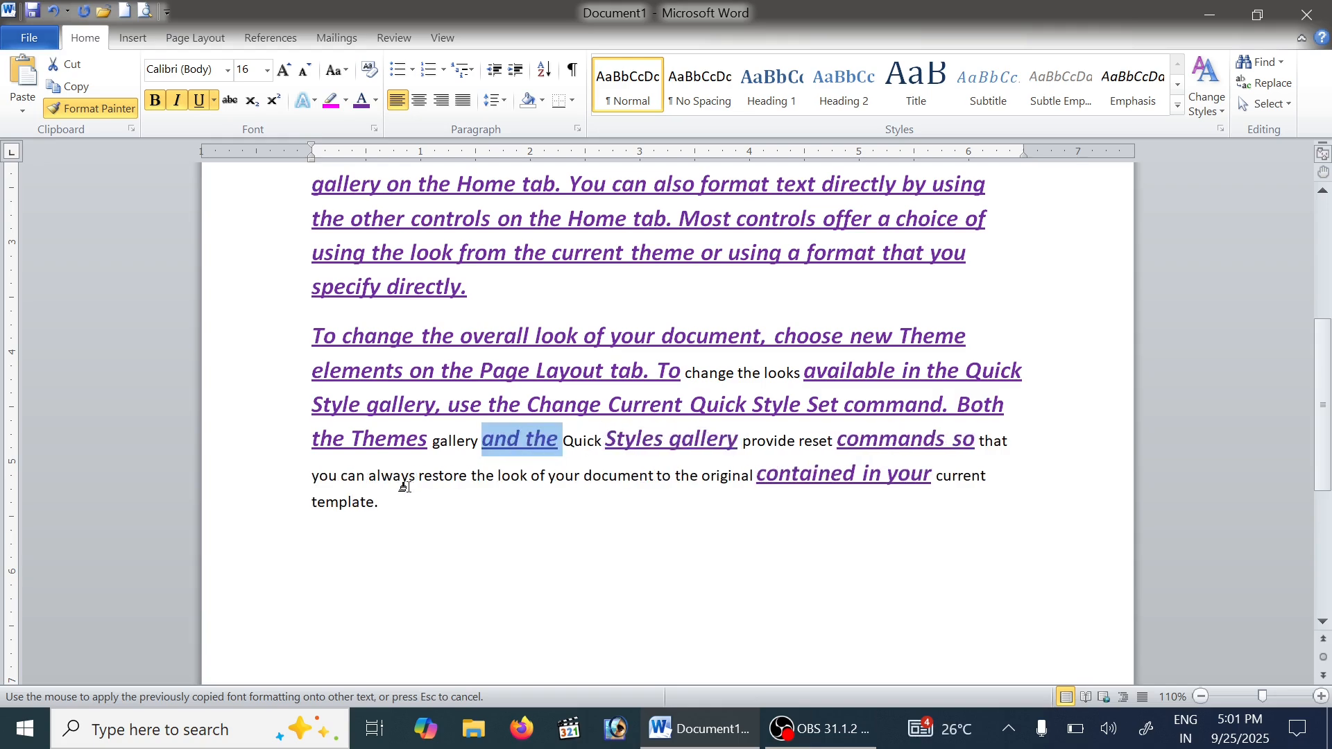
{"action": "left_click_drag", "start_coordinate": [342, 476], "coordinate": [405, 484]}
{"action": "scroll", "coordinate": [496, 412], "scroll_direction": "up", "scroll_amount": 5}
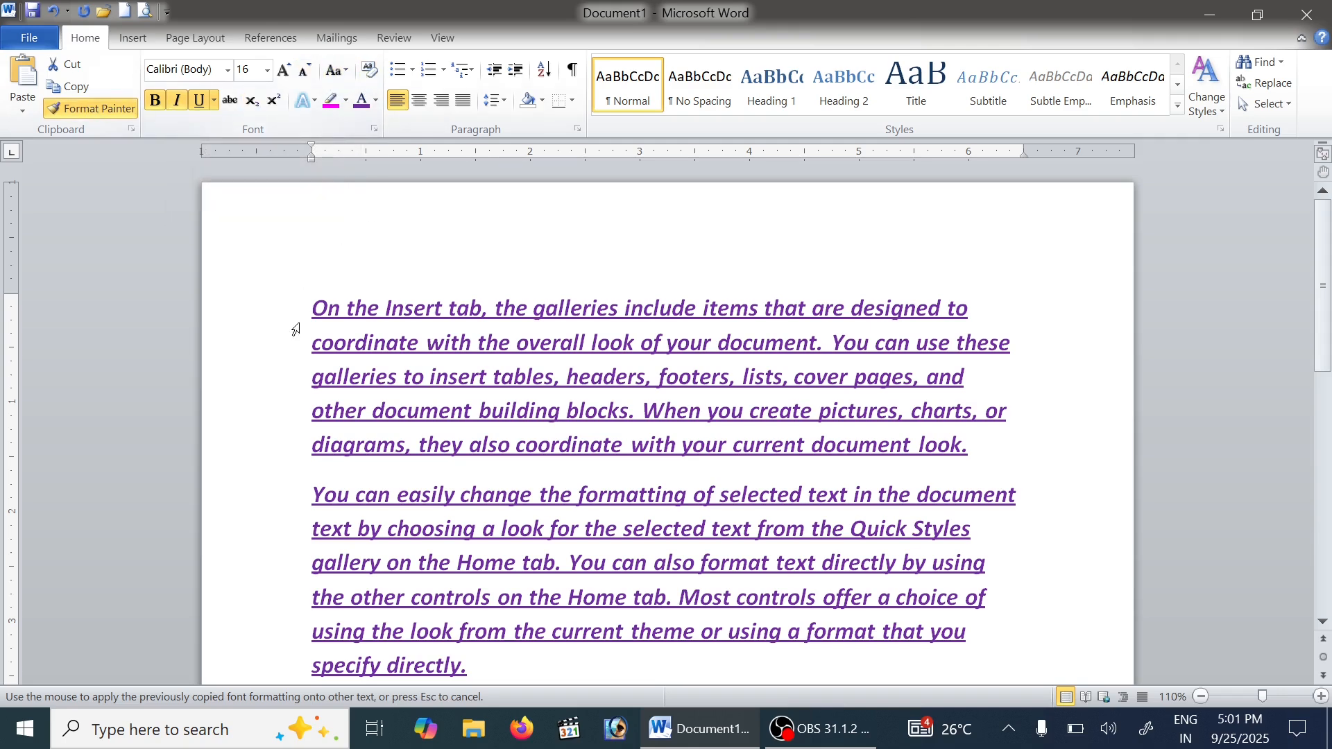
{"action": "left_click", "coordinate": [456, 325]}
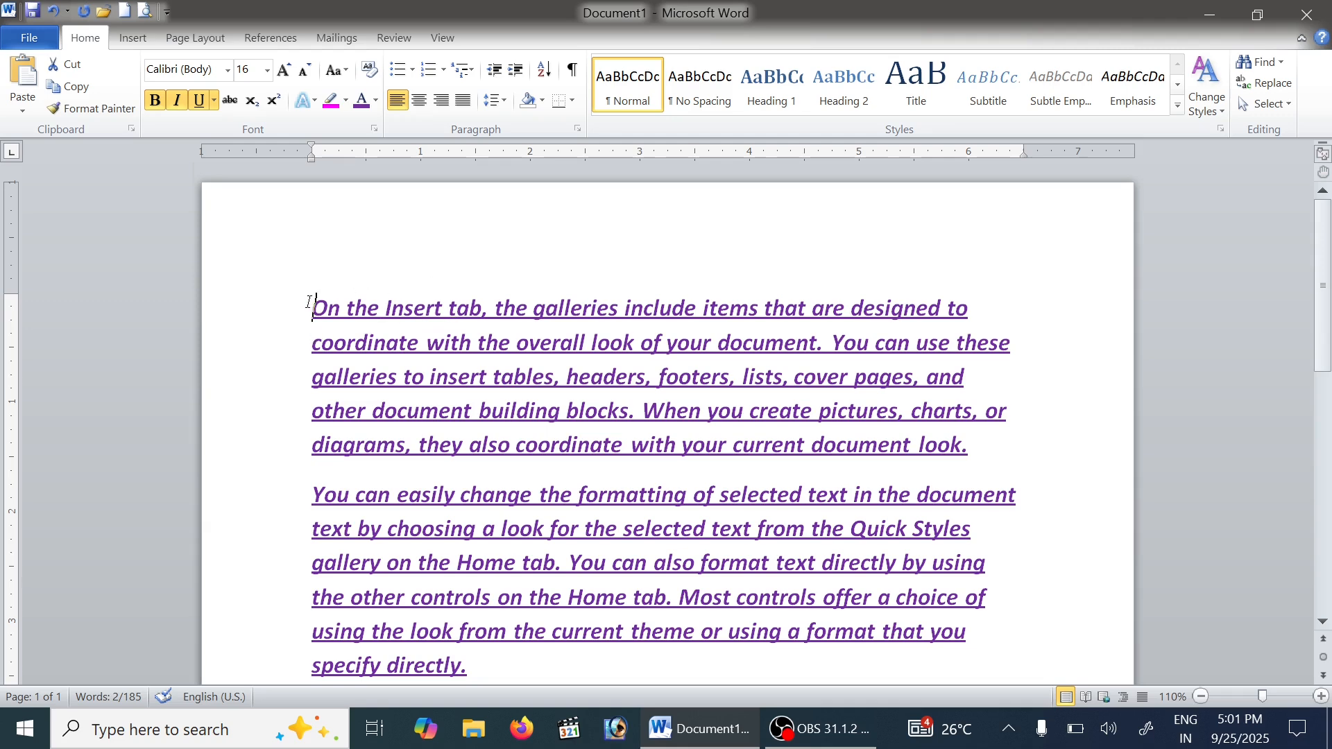
Clear all formatting from the entire document's text and deselect it
{"action": "left_click_drag", "start_coordinate": [309, 302], "coordinate": [565, 656]}
{"action": "scroll", "coordinate": [447, 347], "scroll_direction": "down", "scroll_amount": 2}
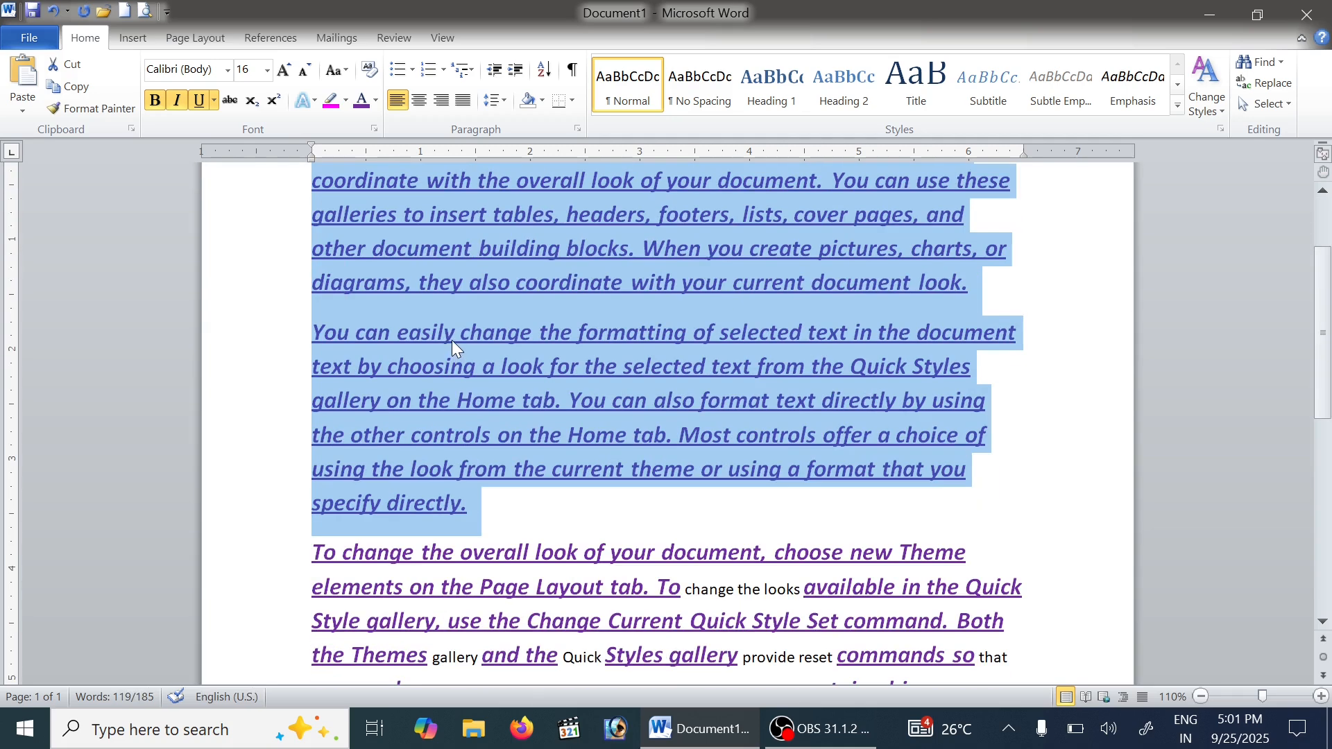
{"action": "key", "text": "ctrl+a"}
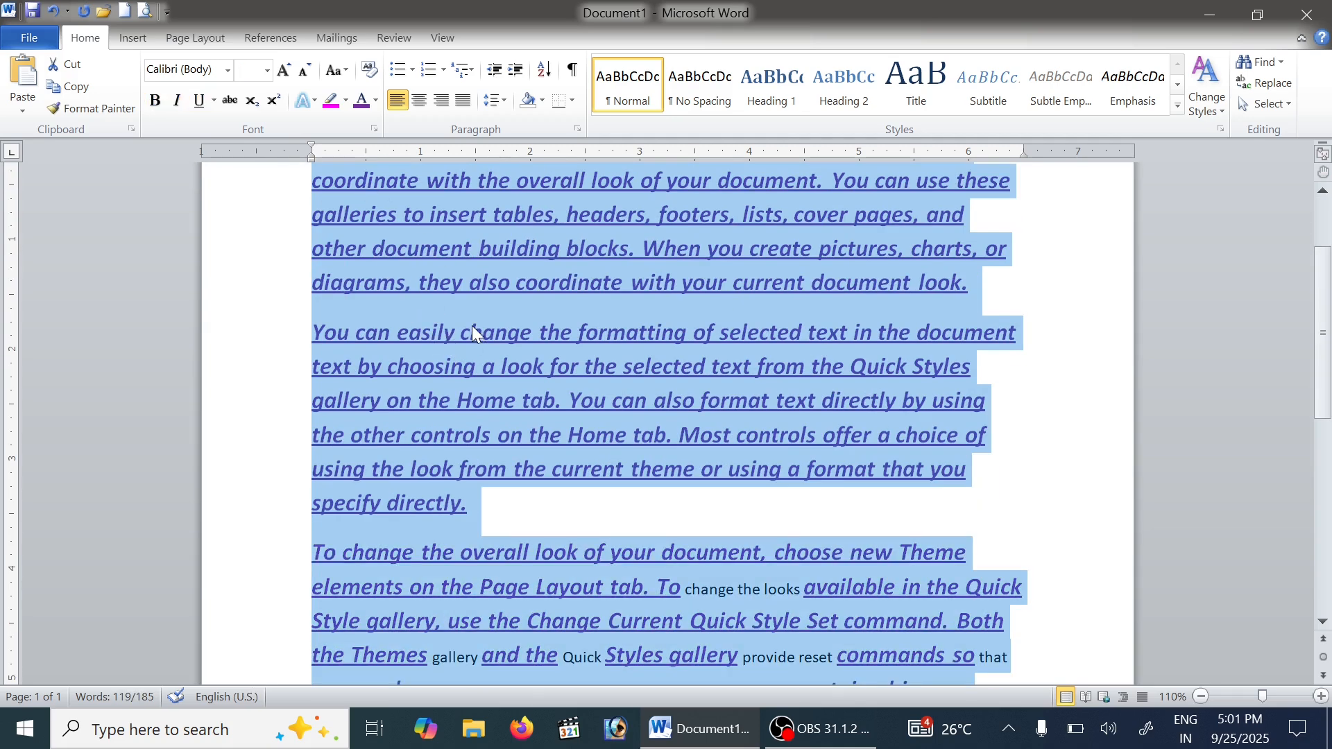
{"action": "left_click", "coordinate": [370, 70]}
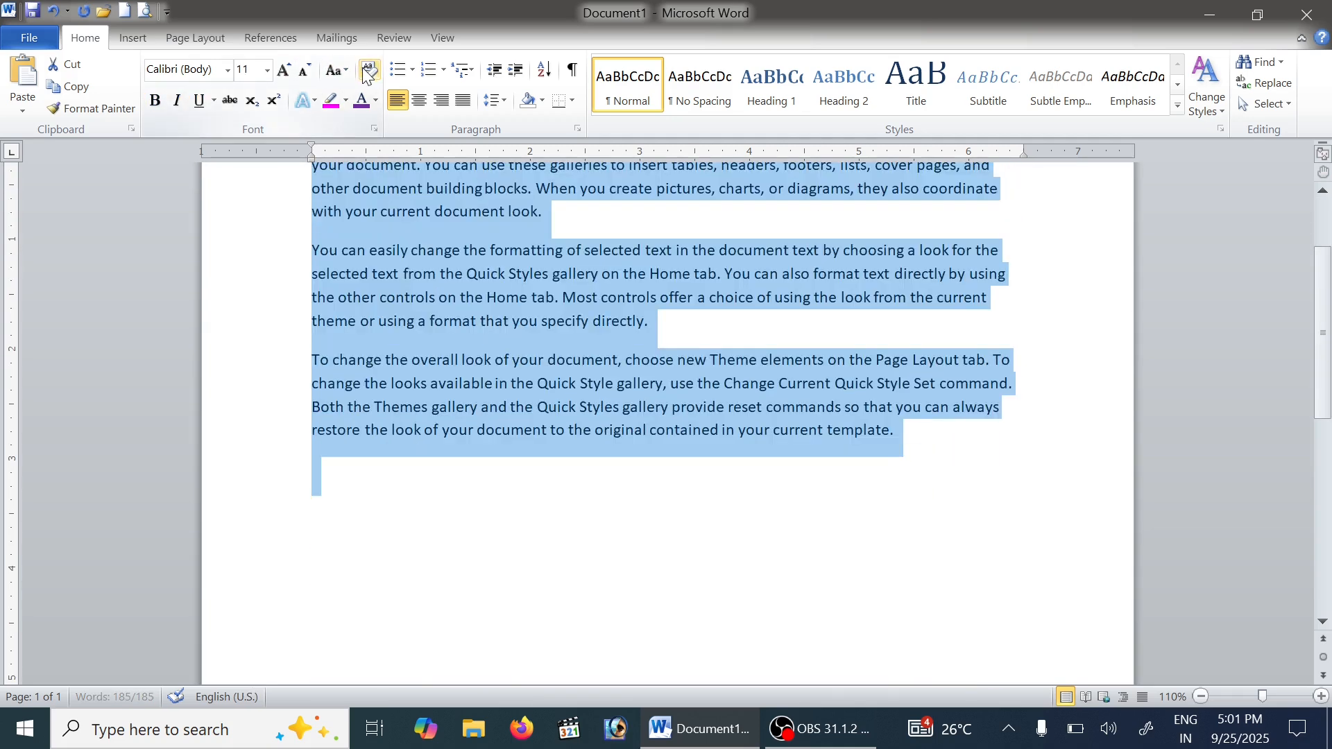
{"action": "left_click", "coordinate": [536, 295]}
{"action": "scroll", "coordinate": [538, 289], "scroll_direction": "up", "scroll_amount": 2}
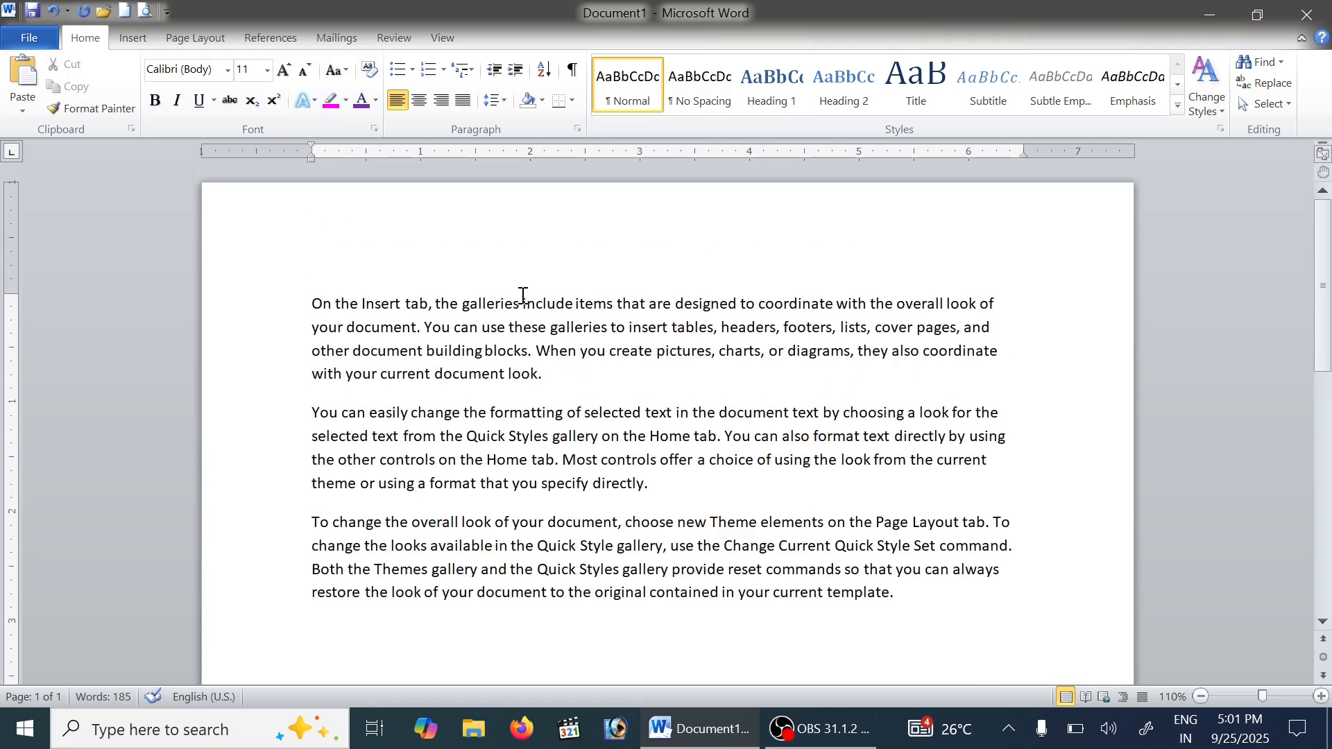